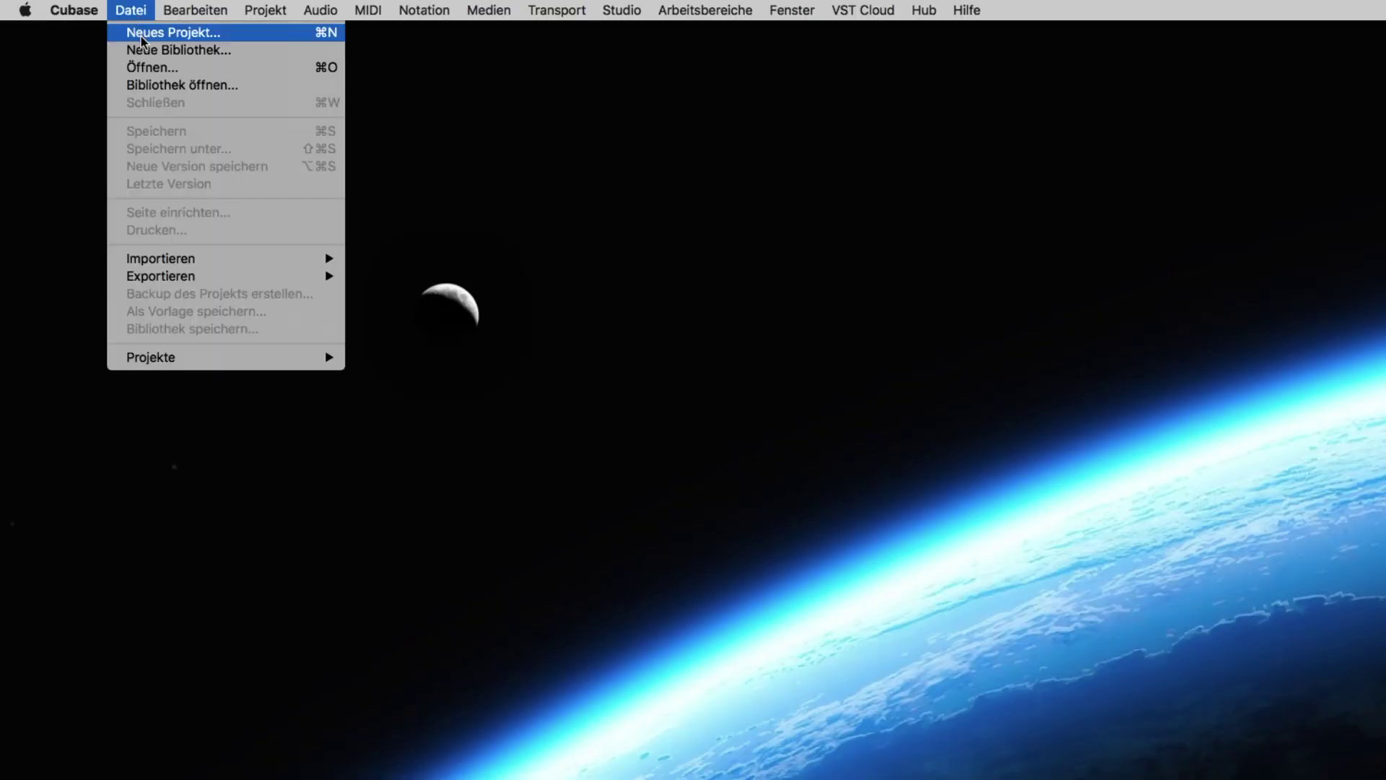
Create an empty project and add one instrument track using Groove Agent SE with Stereo Out as output
left_click(141, 33)
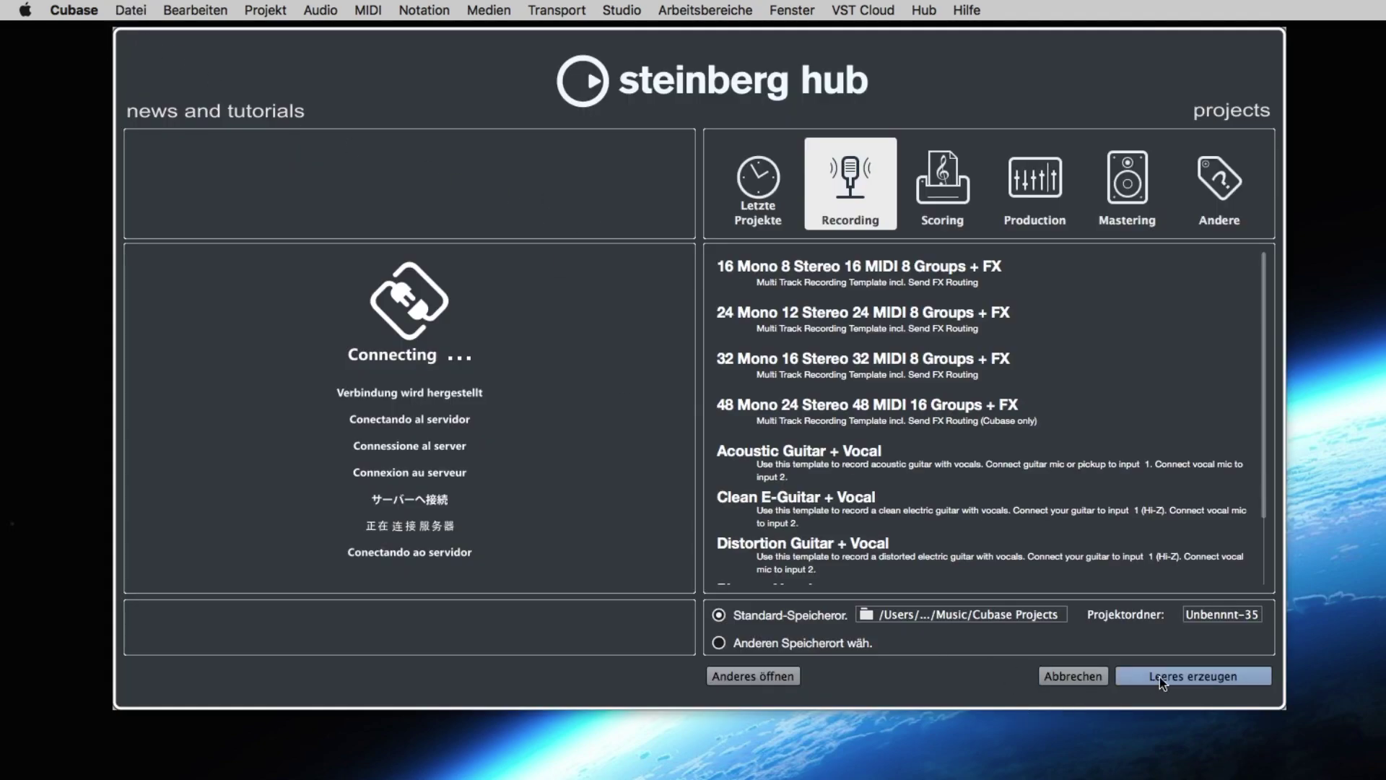
left_click(1208, 683)
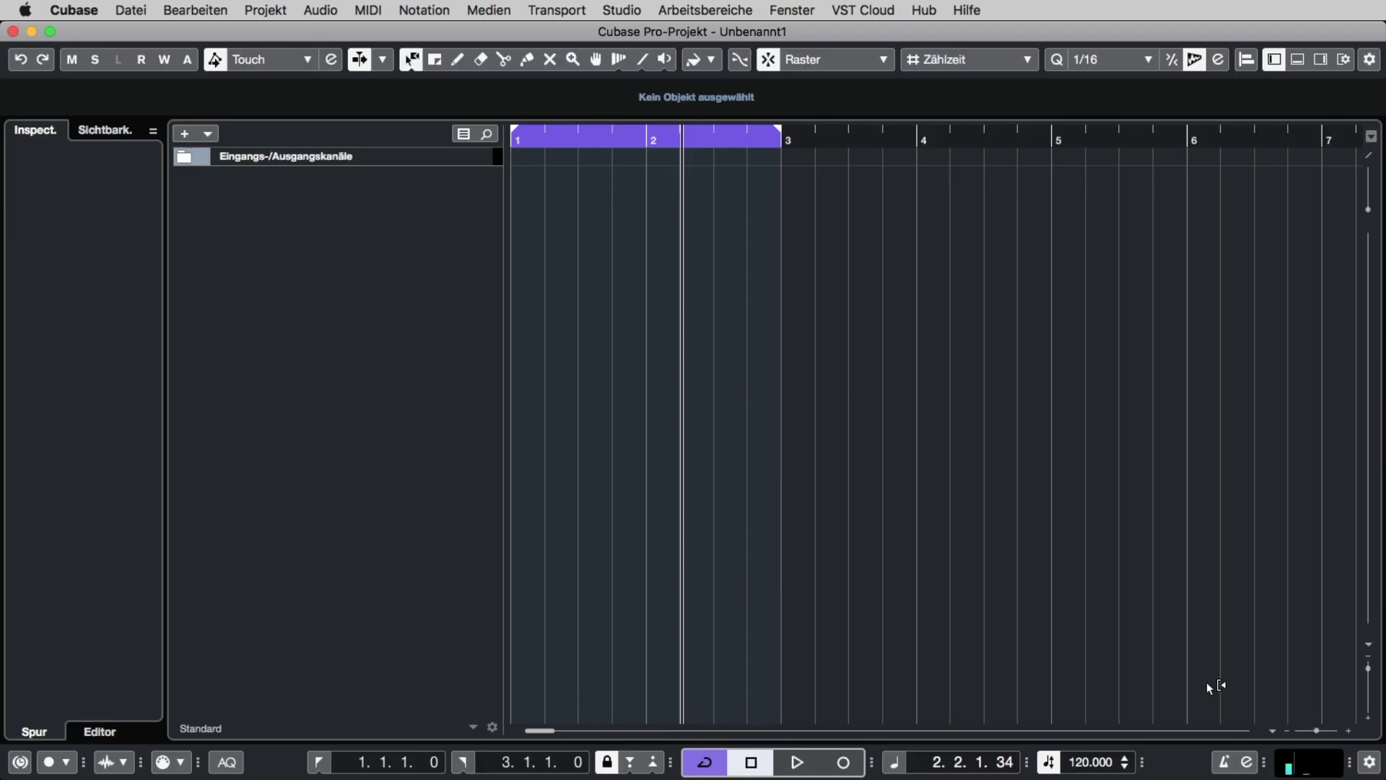
left_click(185, 135)
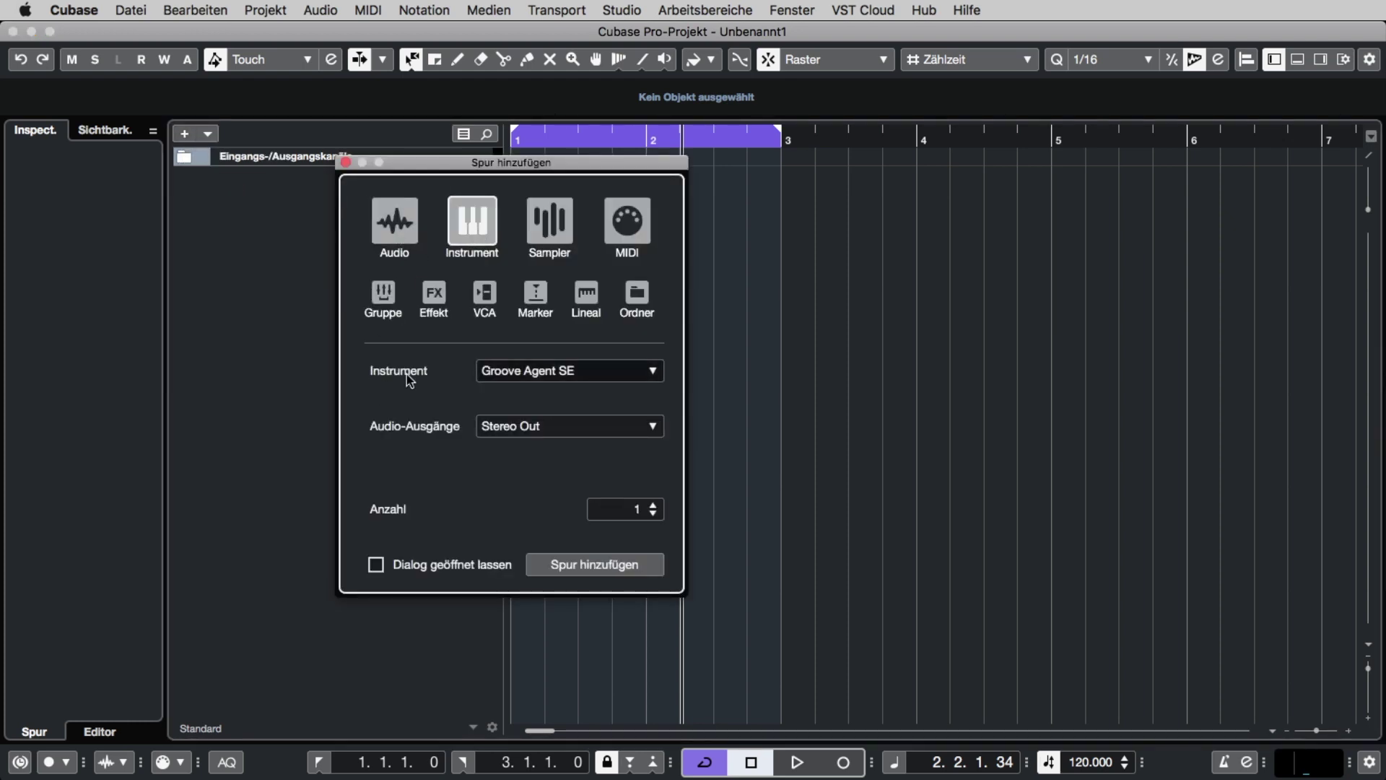
left_click(538, 370)
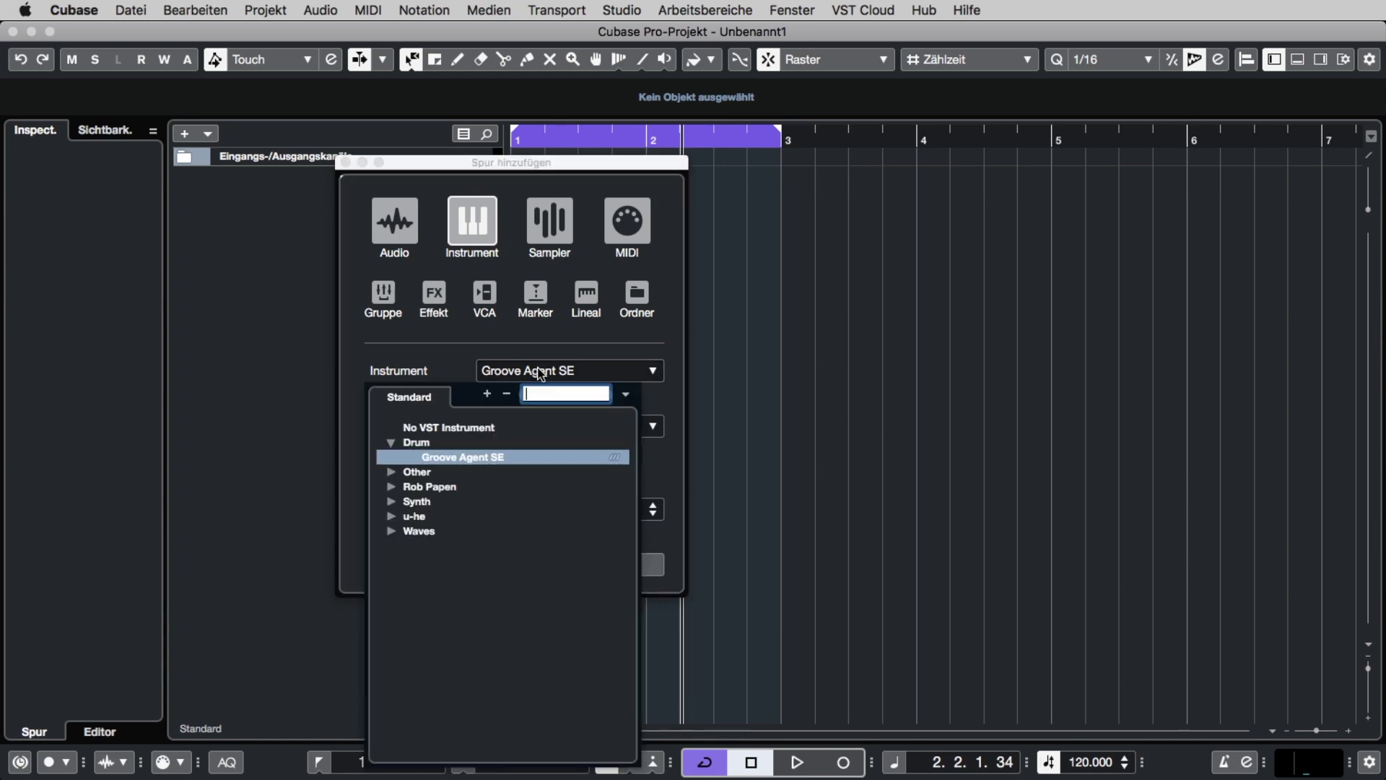
left_click(434, 457)
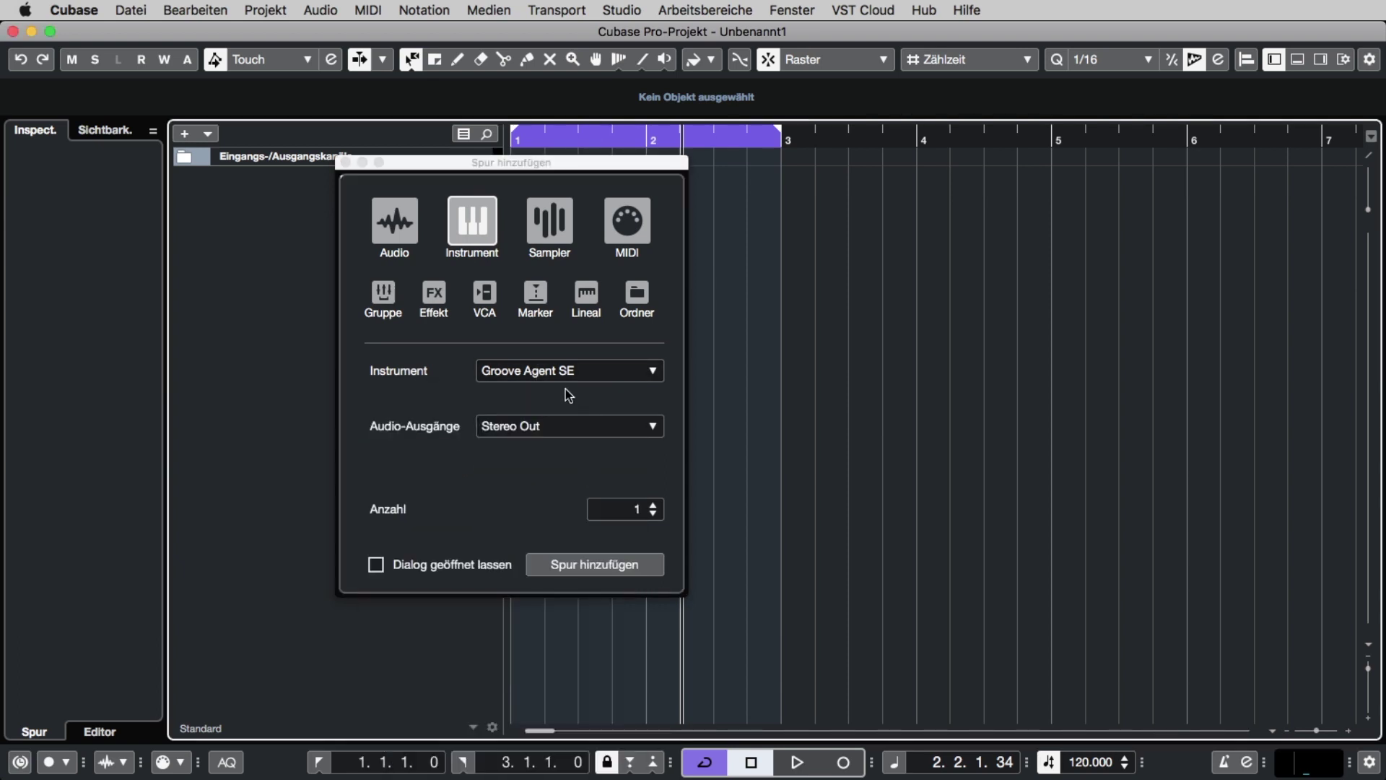
left_click(592, 565)
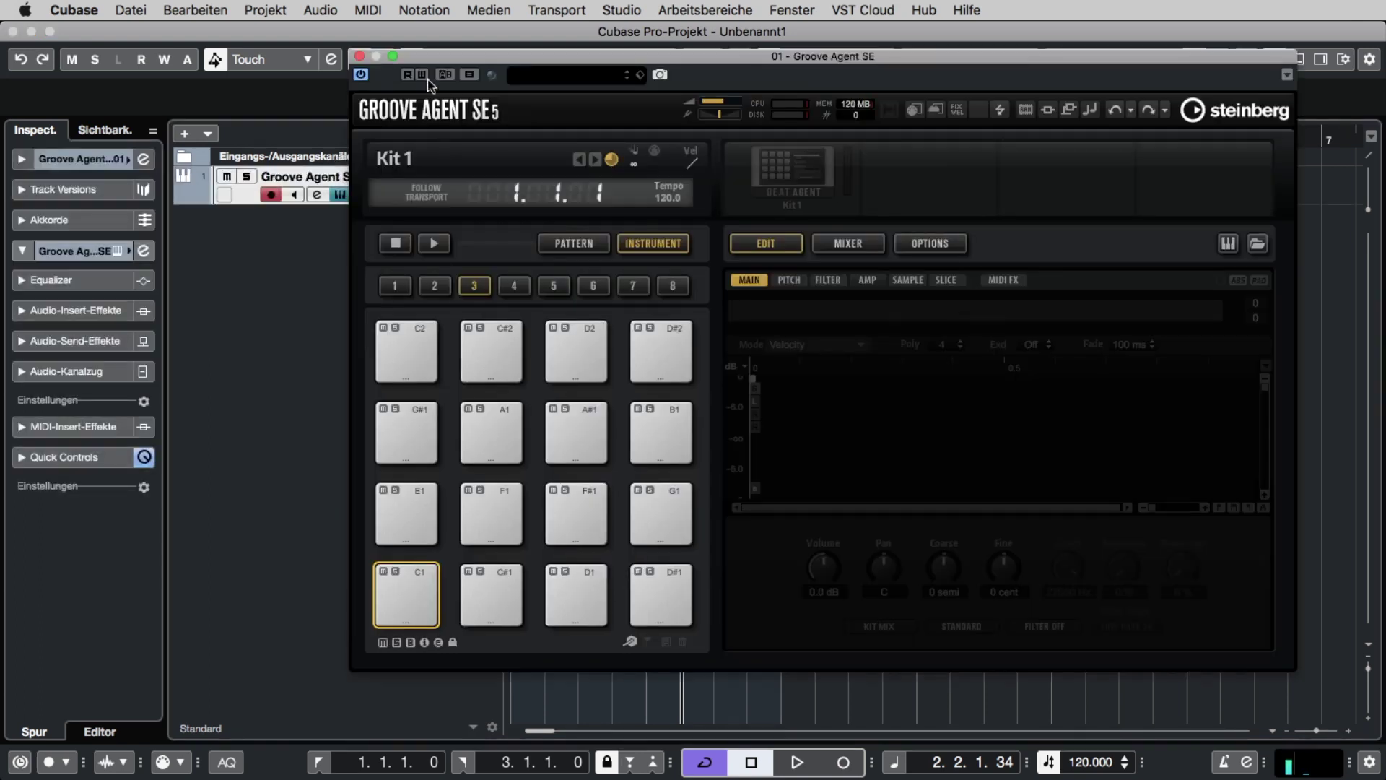
Filter the Groove Agent SE presets by the Elektro House sub style and load Electro Kit 01
left_click_drag(436, 56, 652, 81)
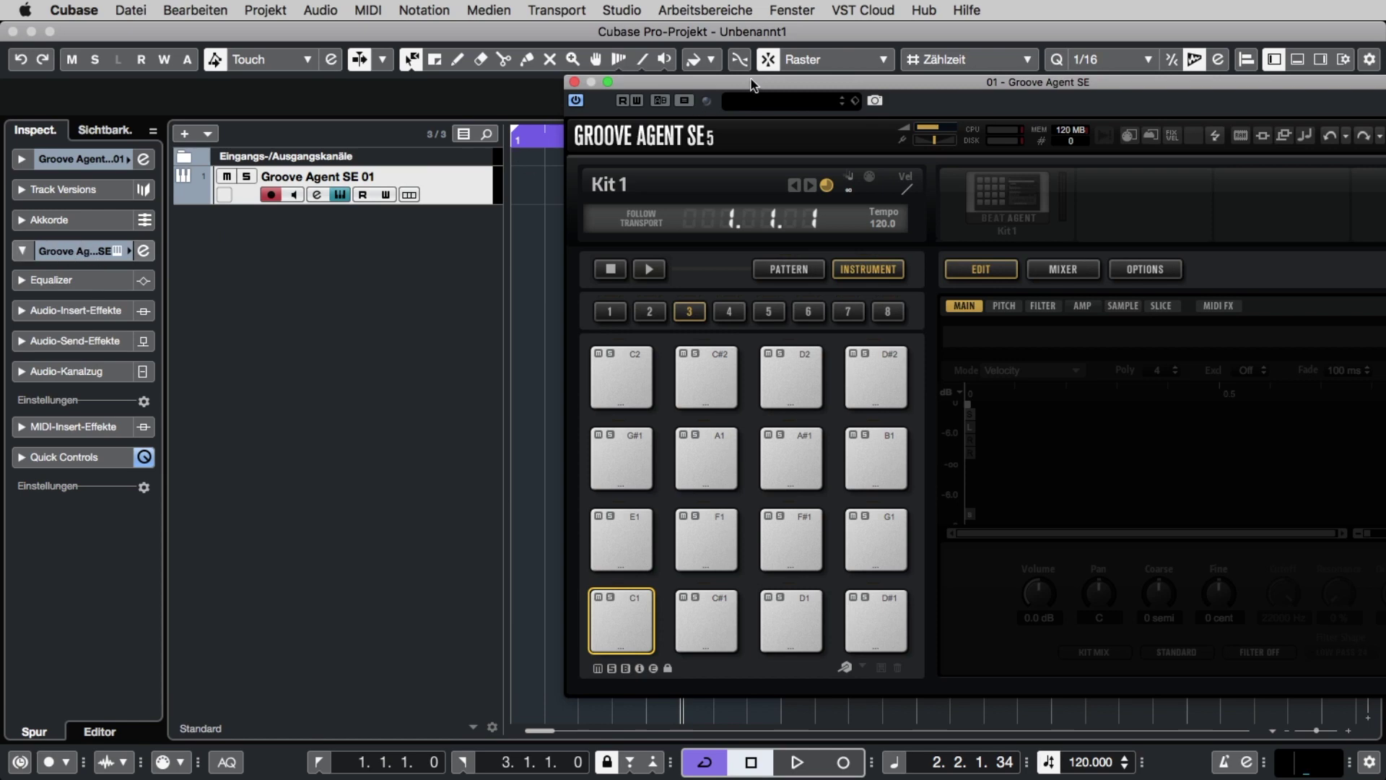
left_click_drag(753, 86, 447, 78)
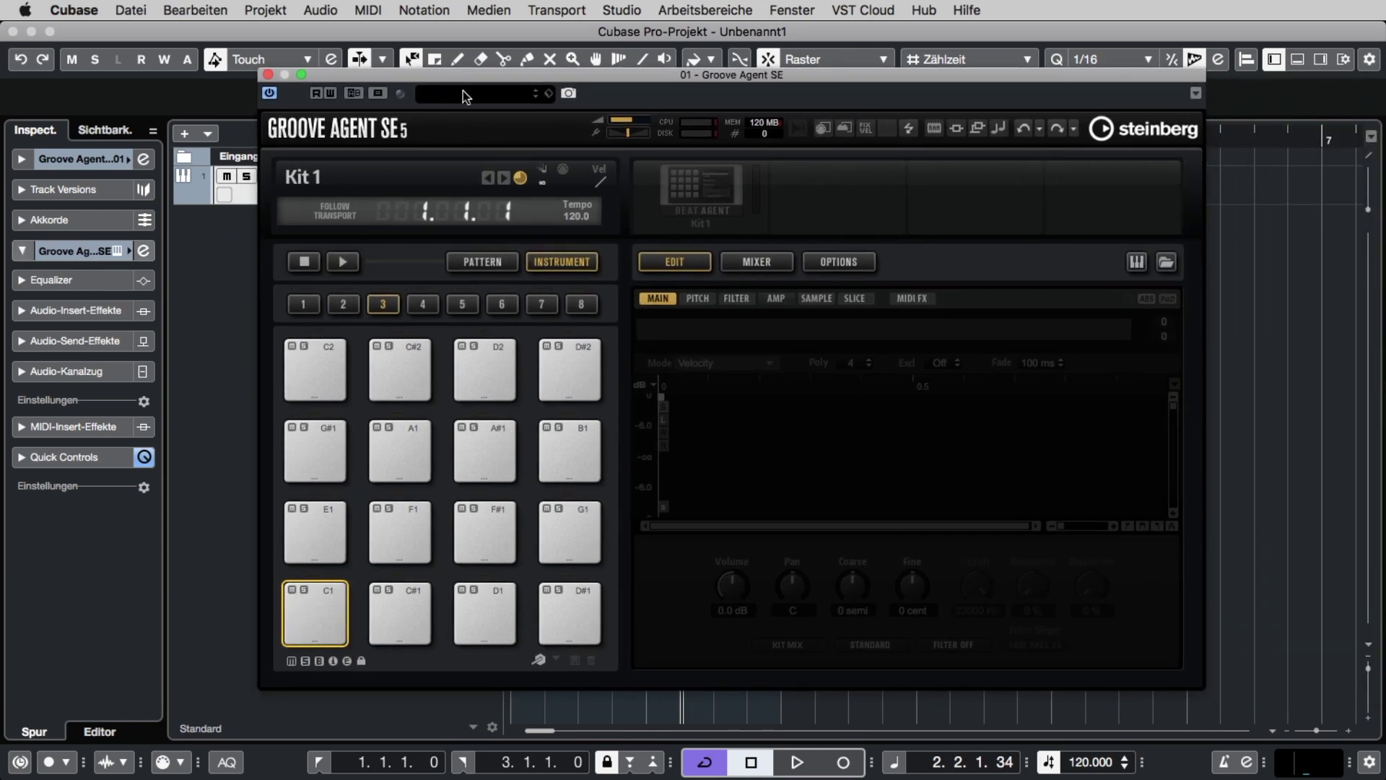
left_click(465, 96)
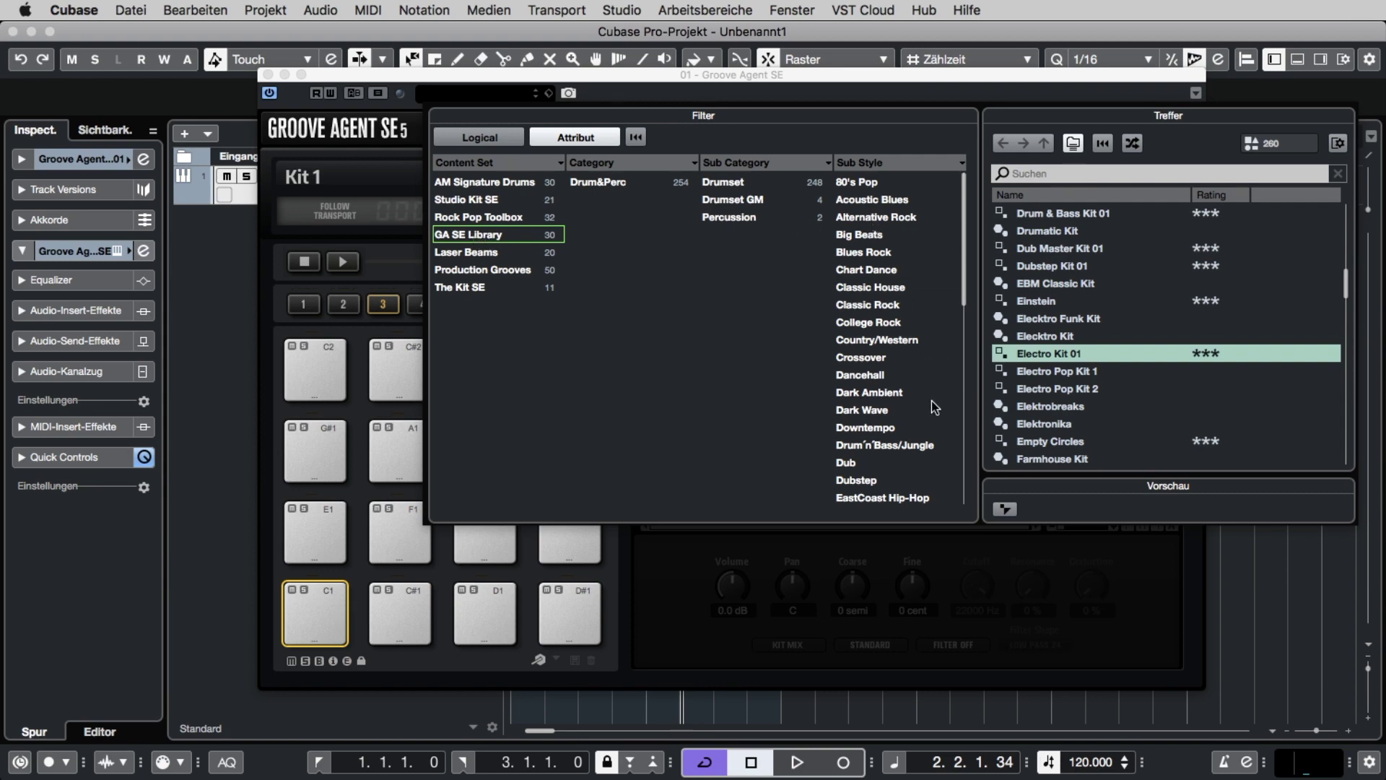
scroll(900, 375, "down", 10)
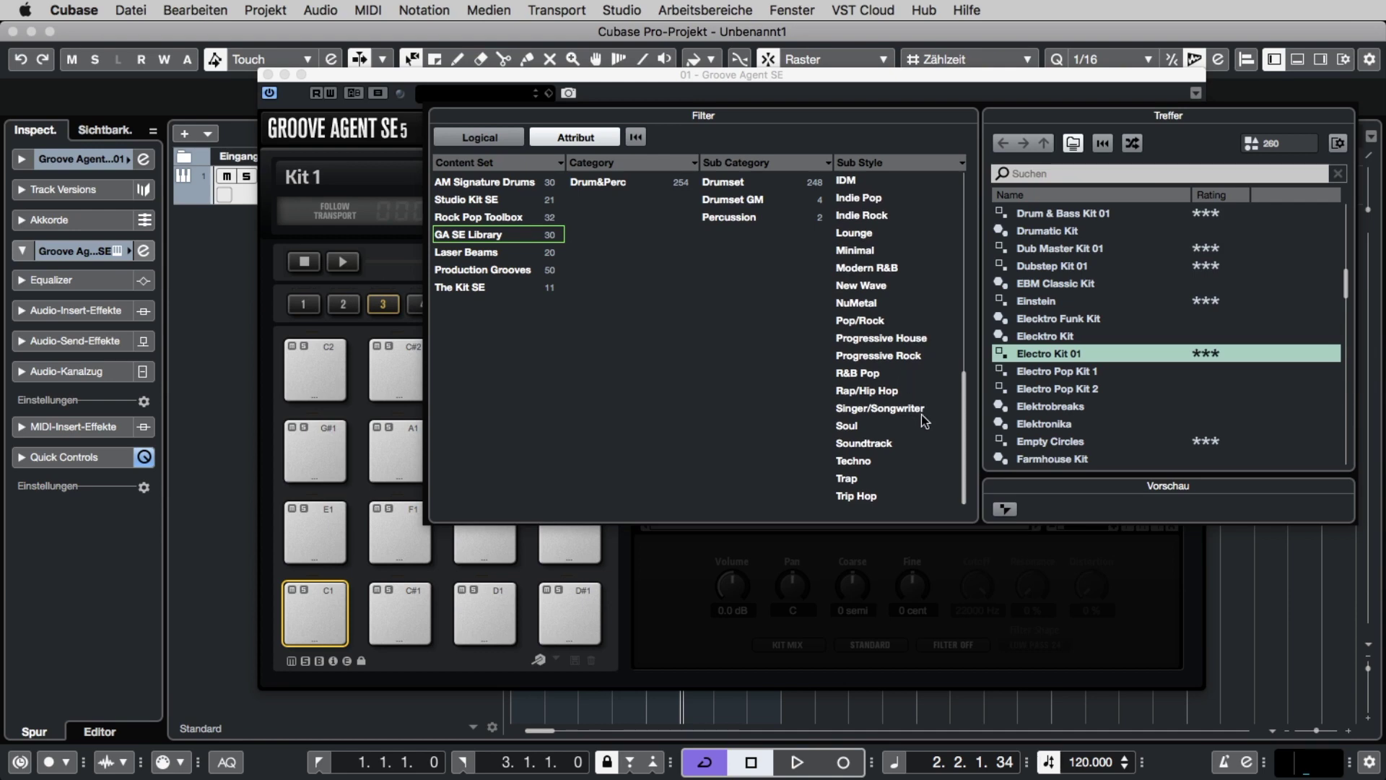
scroll(883, 462, "down", 1)
scroll(875, 448, "up", 5)
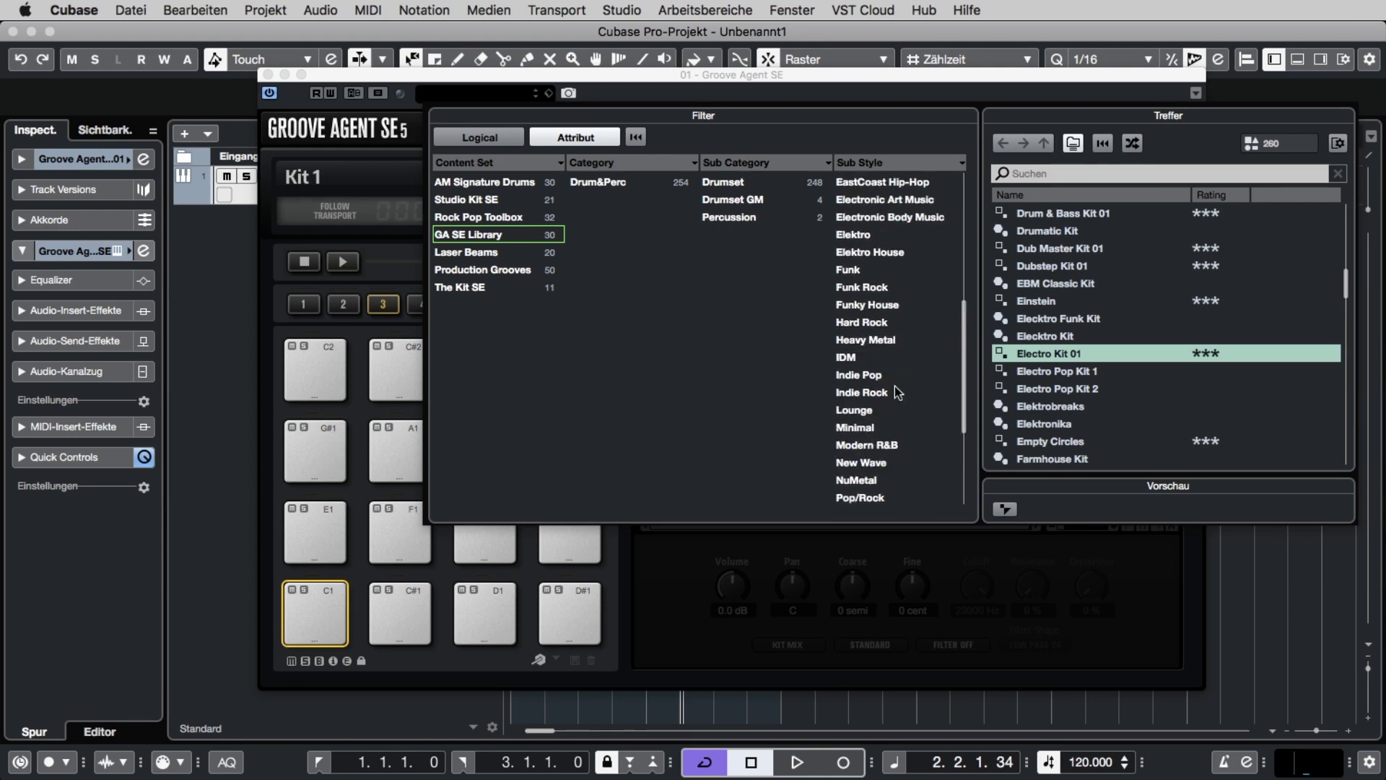
left_click(880, 254)
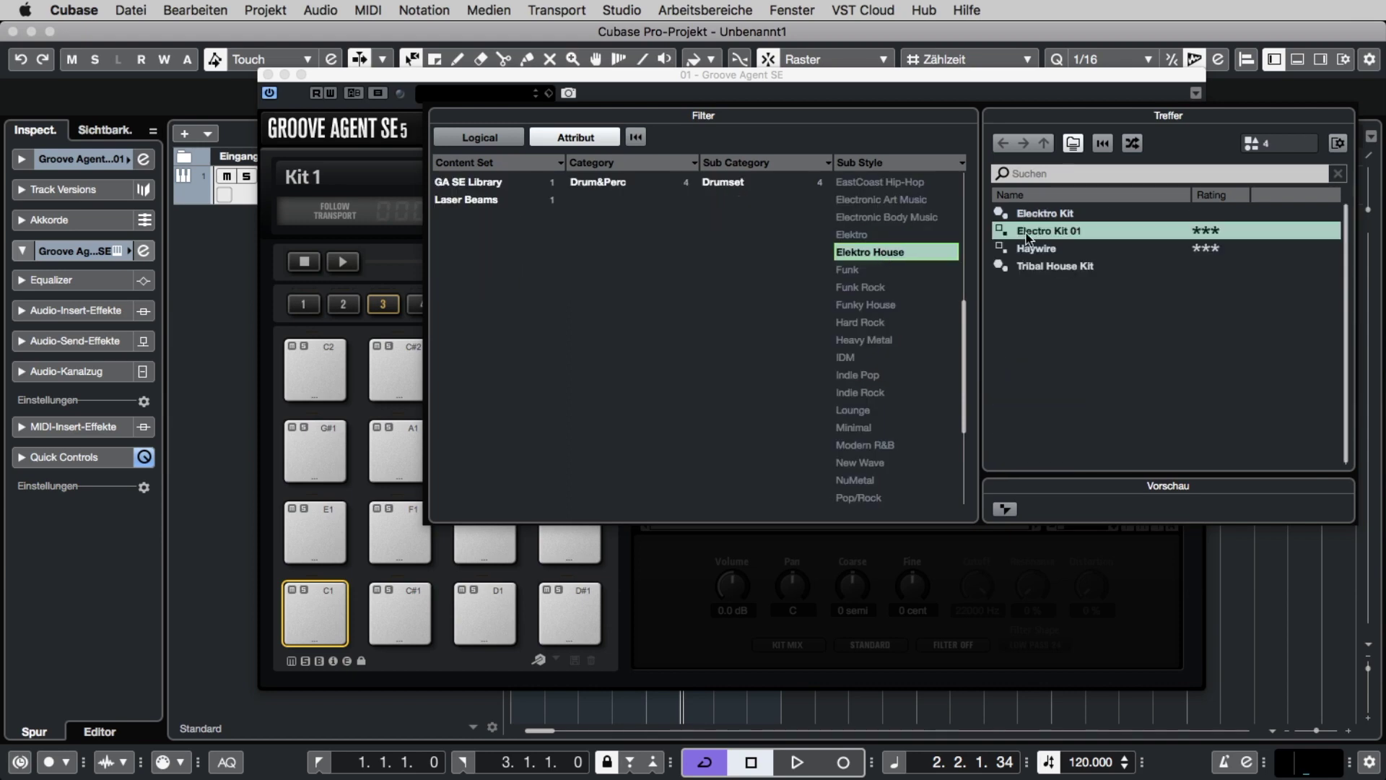
double_click(1054, 232)
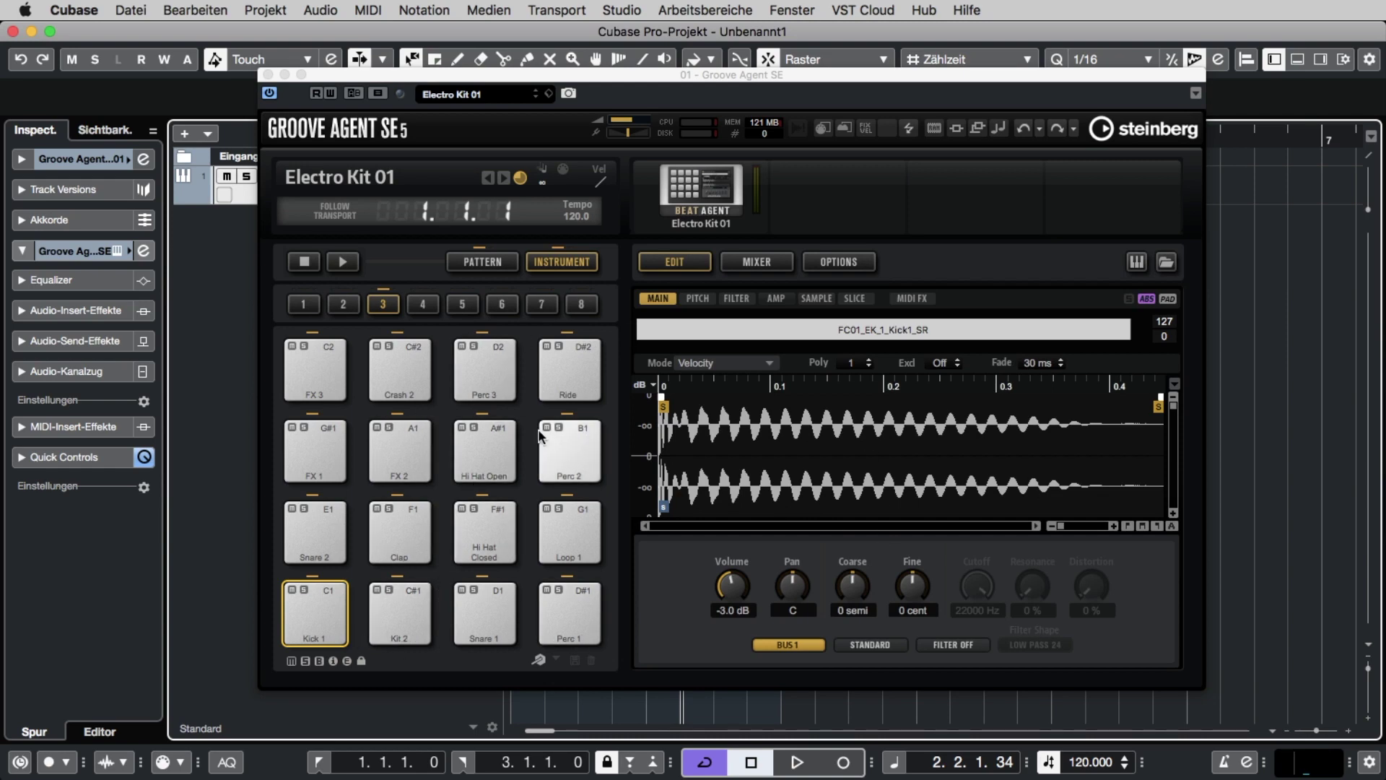
Show the kit's pattern pads and audition Groove 5 and Groove 6
left_click(493, 267)
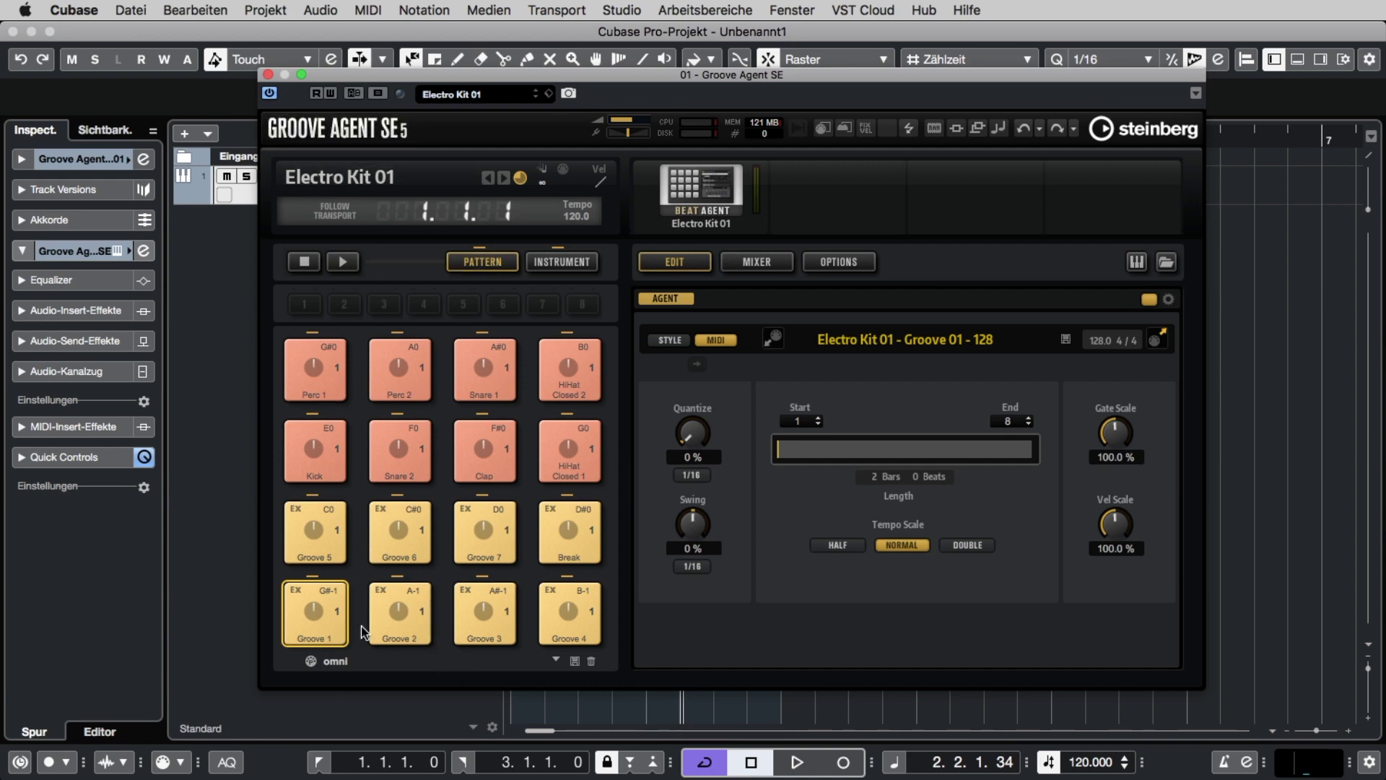
left_click(324, 541)
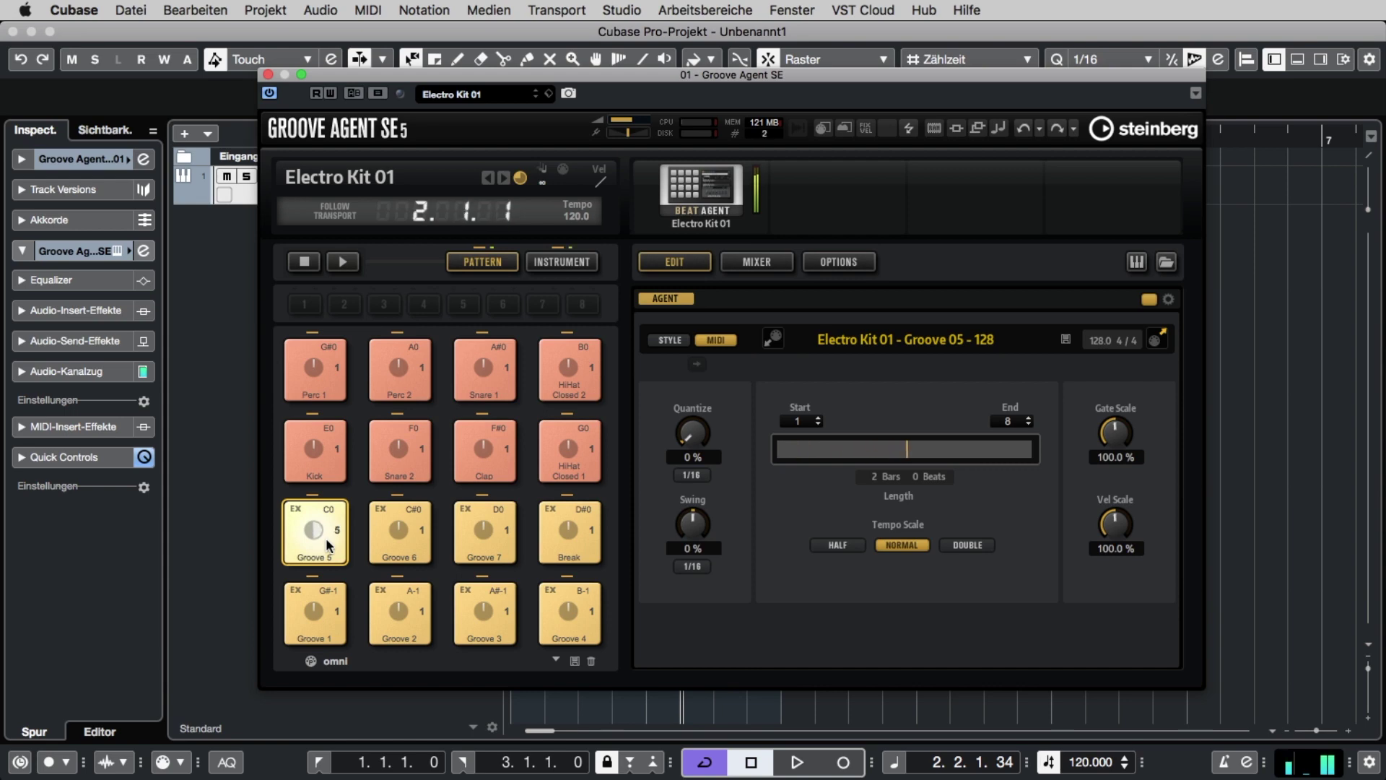
left_click(396, 543)
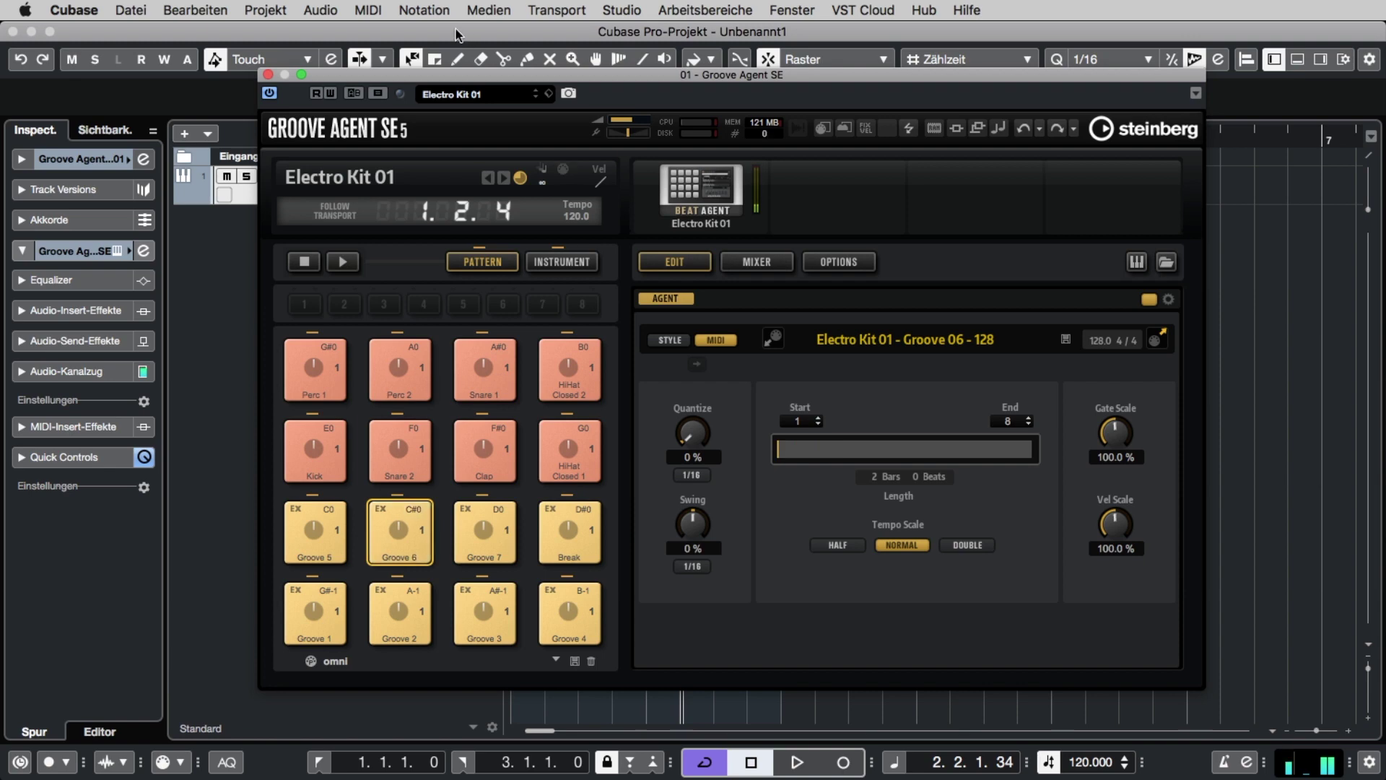
Place the Groove 6 pattern on the Groove Agent SE 01 track at bar 1 and close the instrument window
left_click_drag(422, 80, 1000, 57)
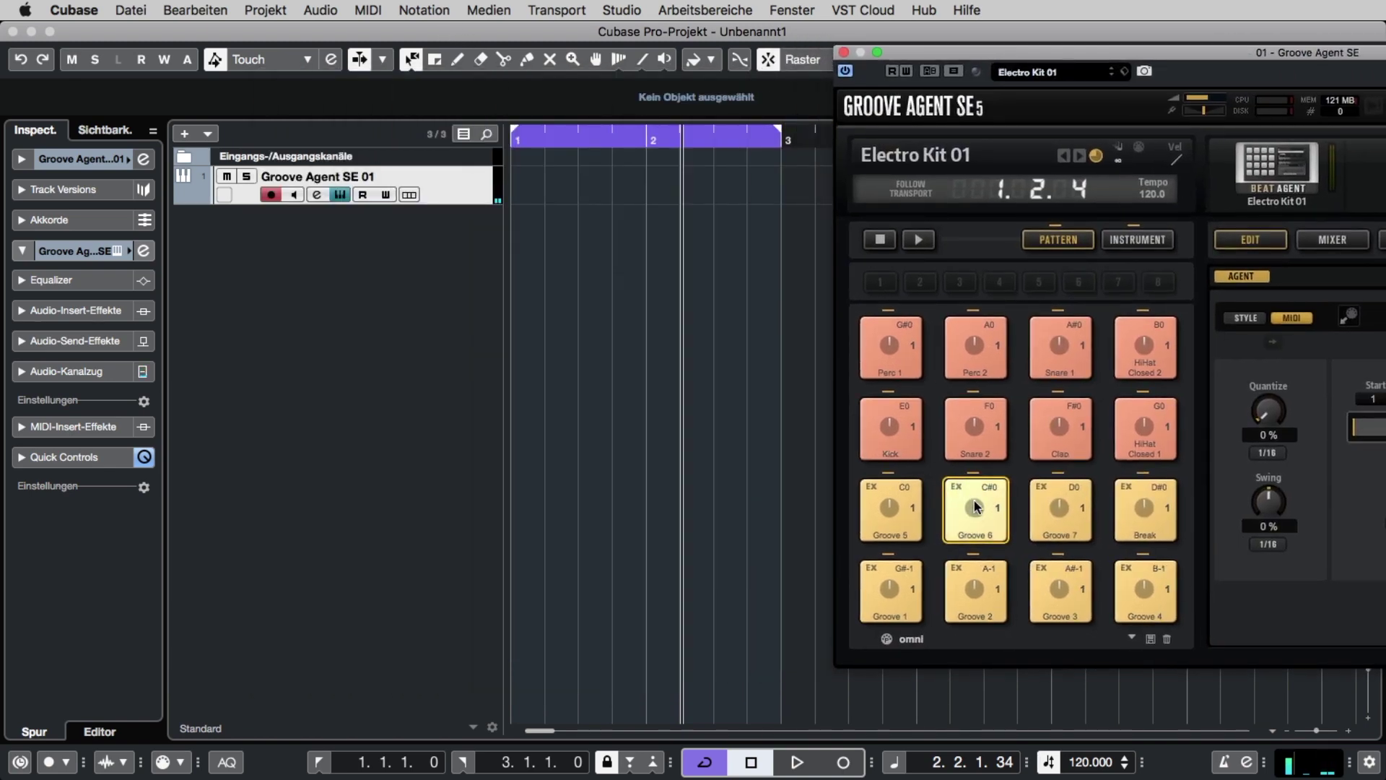
left_click_drag(974, 505, 523, 187)
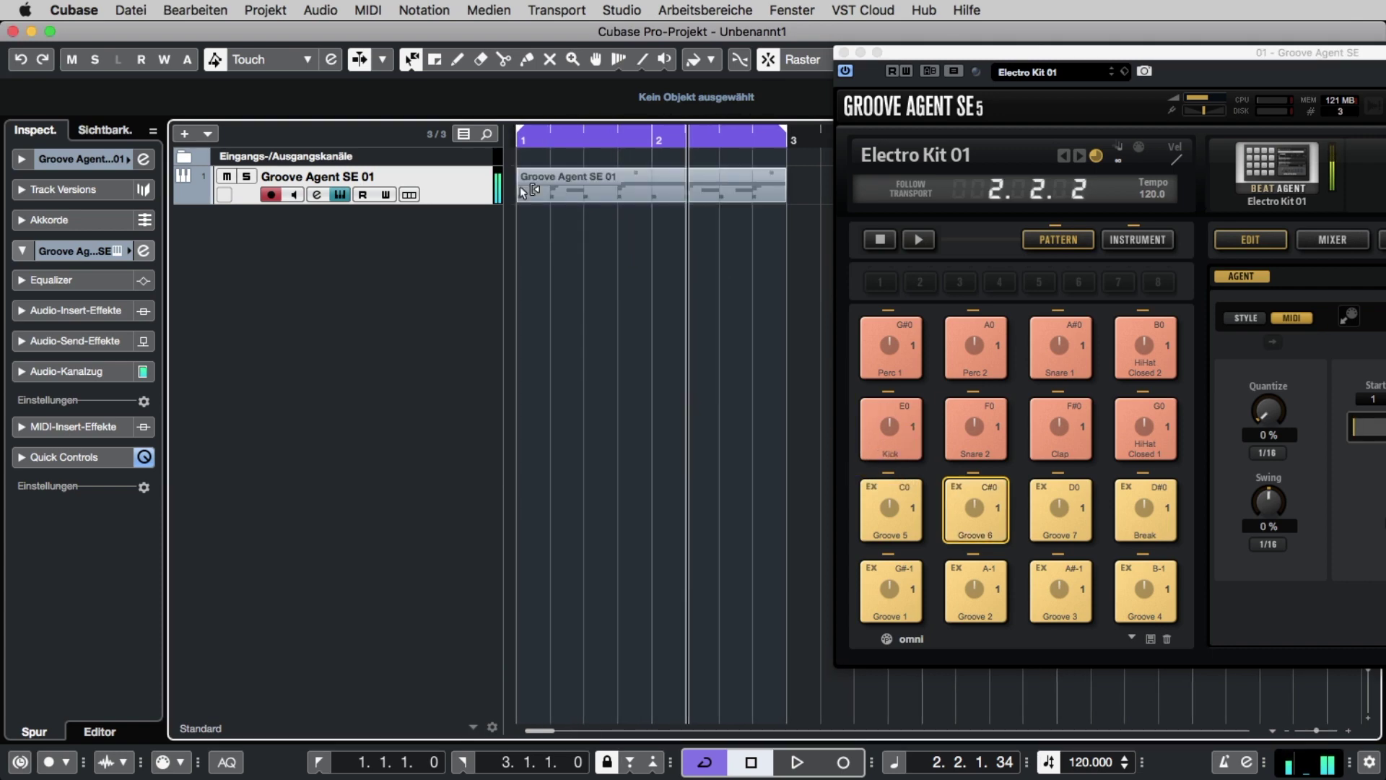
left_click(843, 53)
Reposition the project cursor to 1.3.1 and redraw the cycle range from bar 1 to bar 3
left_click(751, 134)
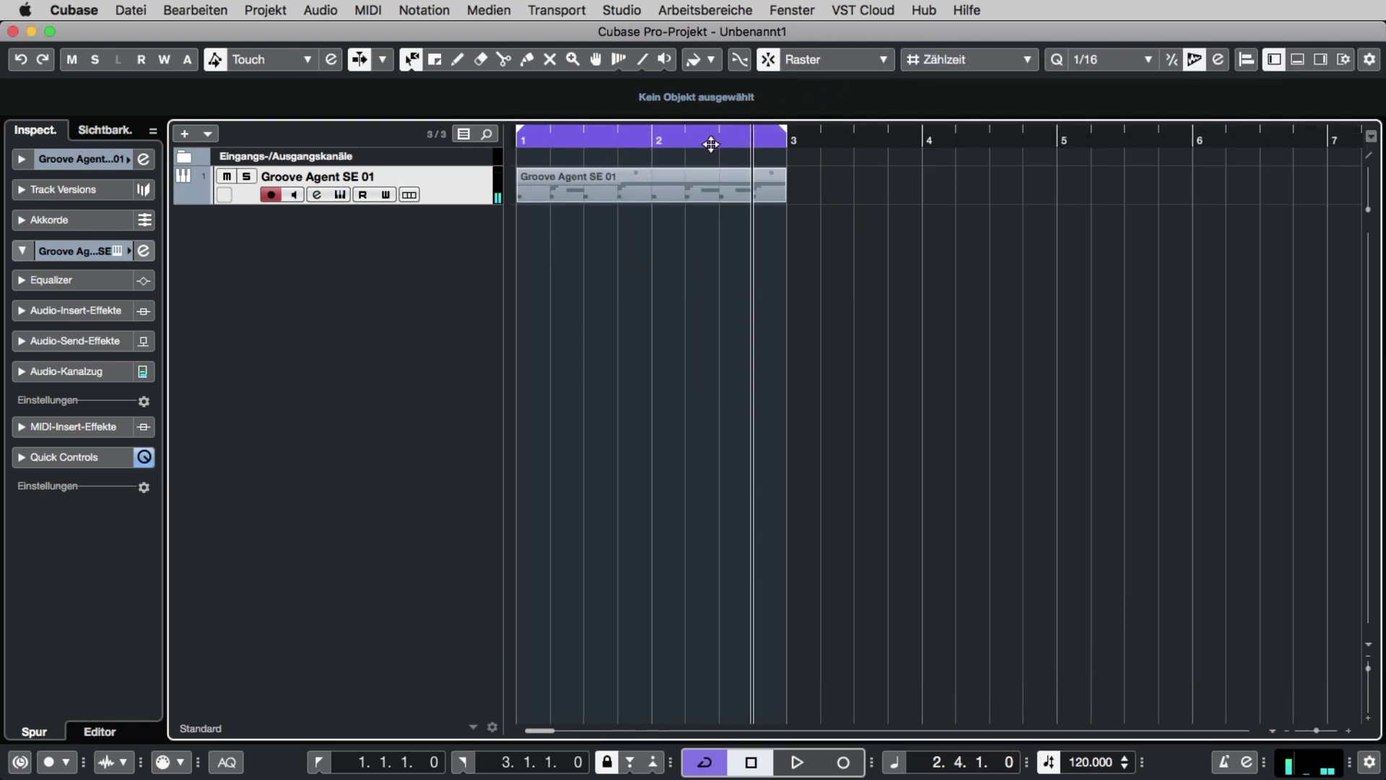
left_click(559, 146)
left_click_drag(575, 138, 585, 147)
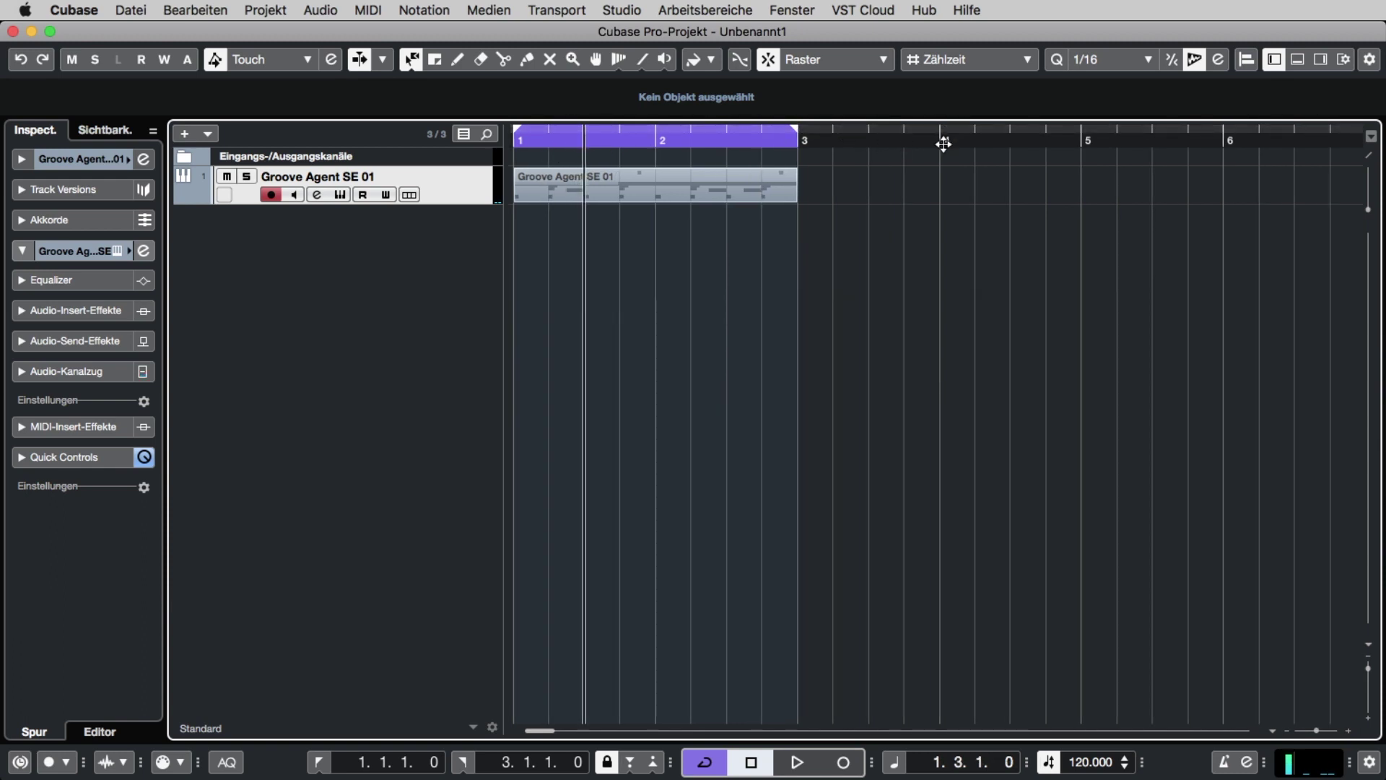
left_click_drag(944, 143, 1081, 143)
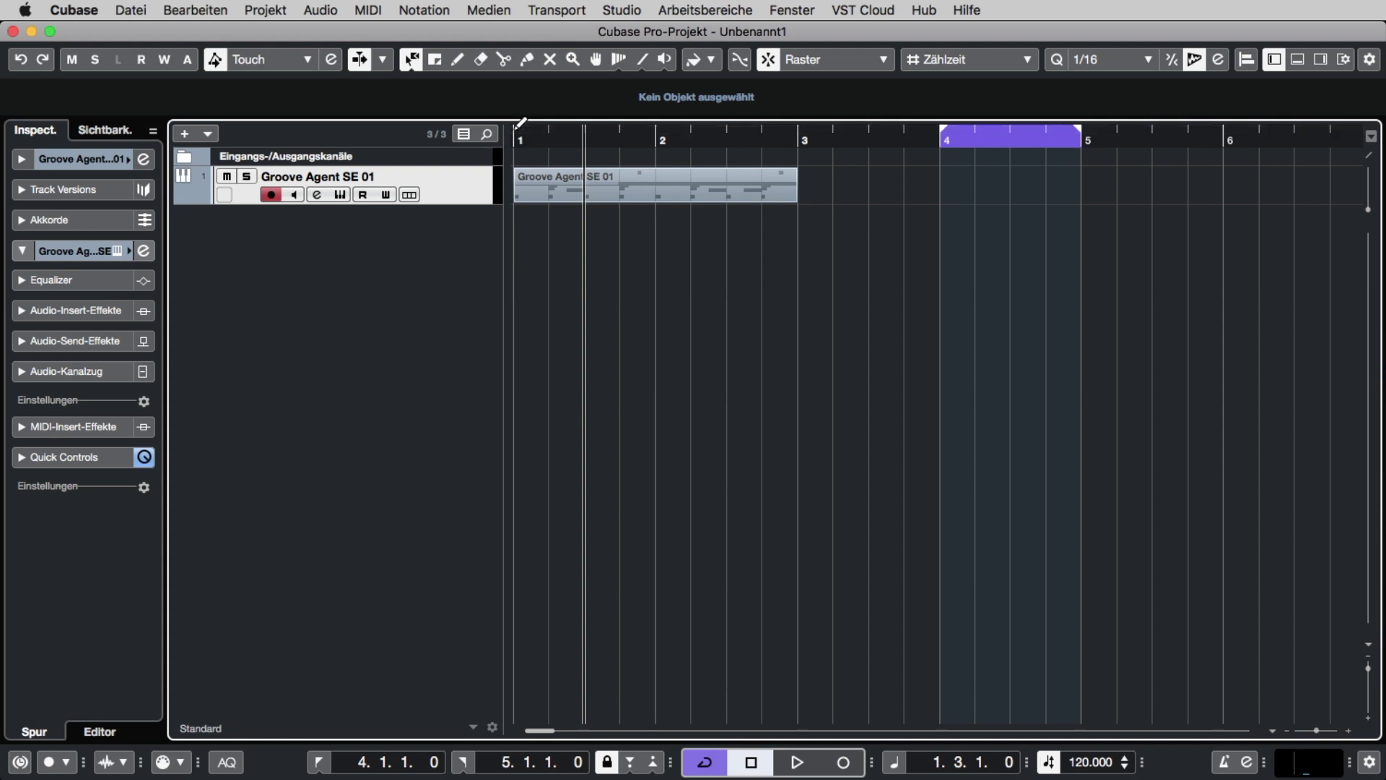
left_click_drag(518, 126, 814, 123)
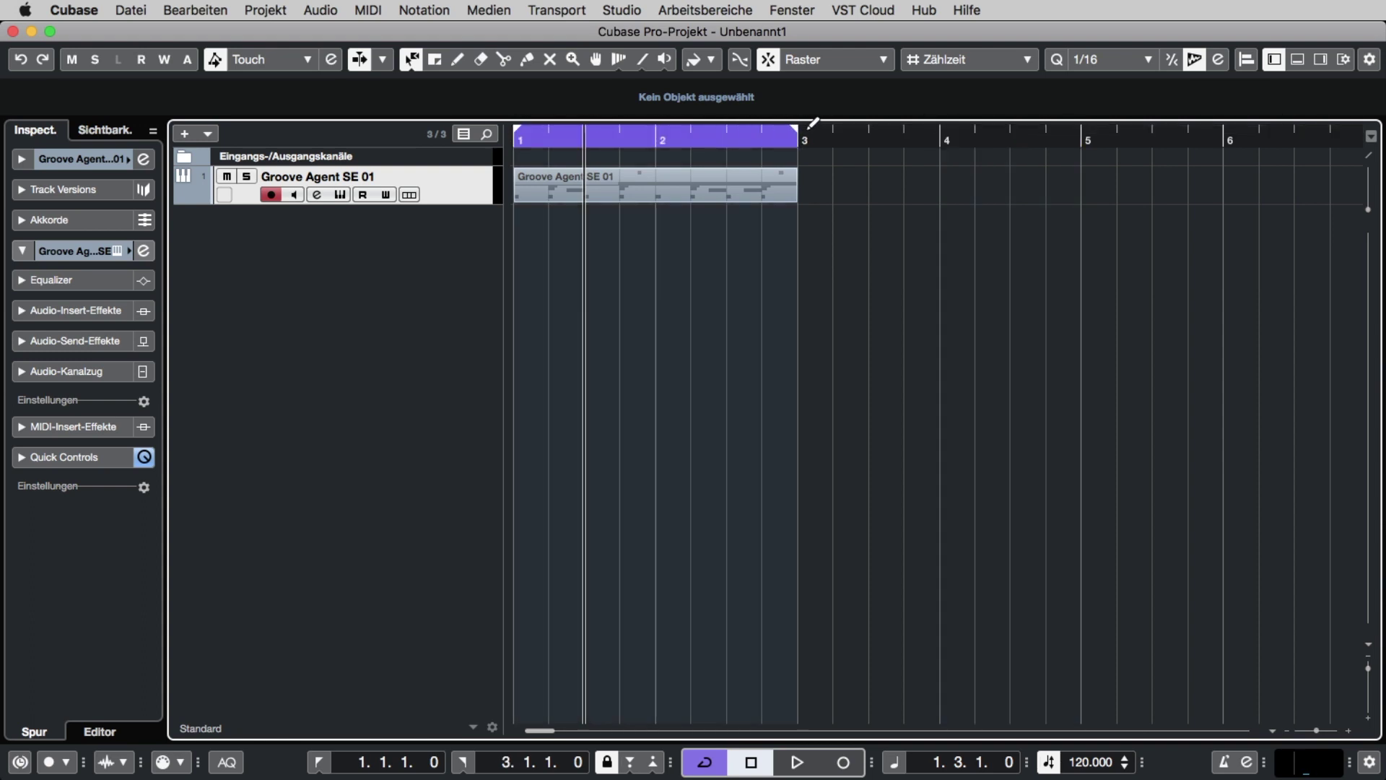
Toggle cycle mode off and back on, and play the looped drum pattern
left_click(711, 762)
left_click(711, 763)
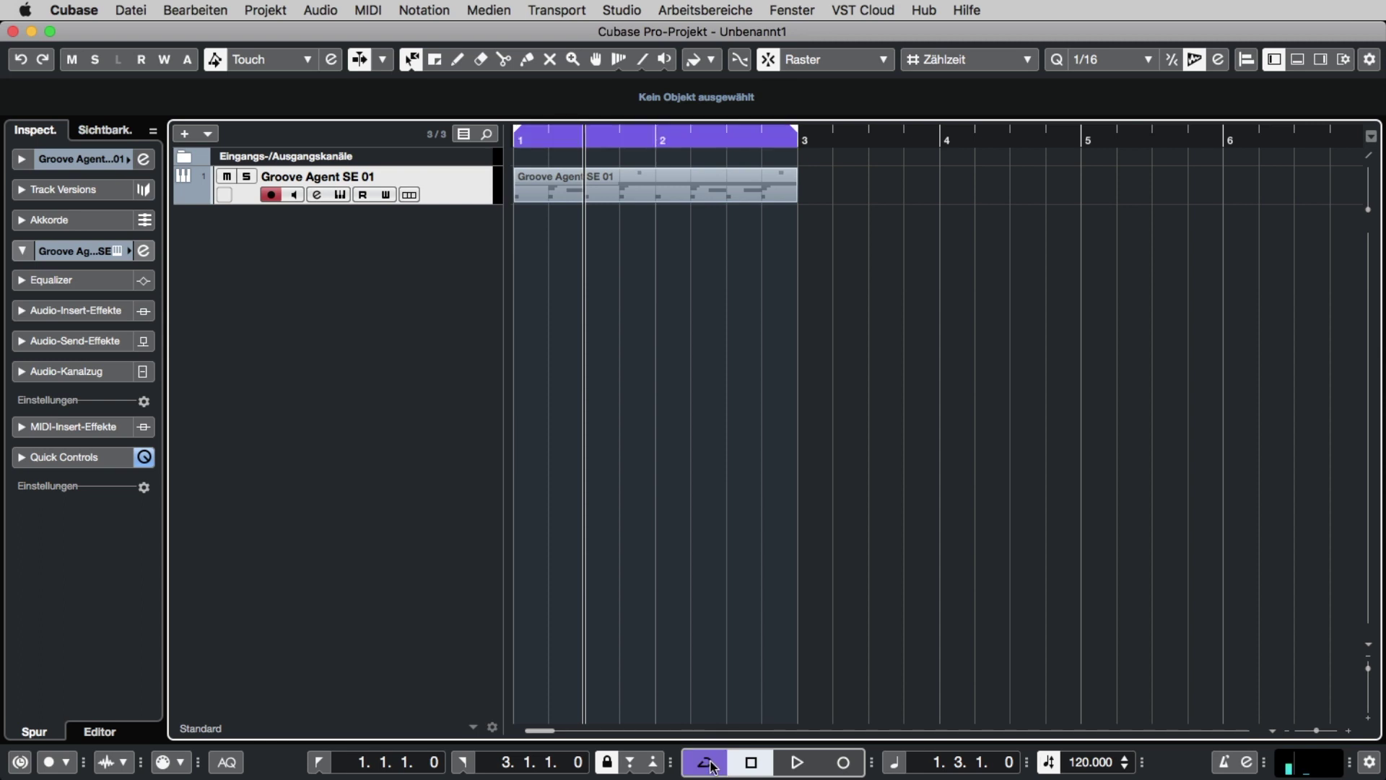
left_click(710, 764)
left_click(710, 764)
key("space")
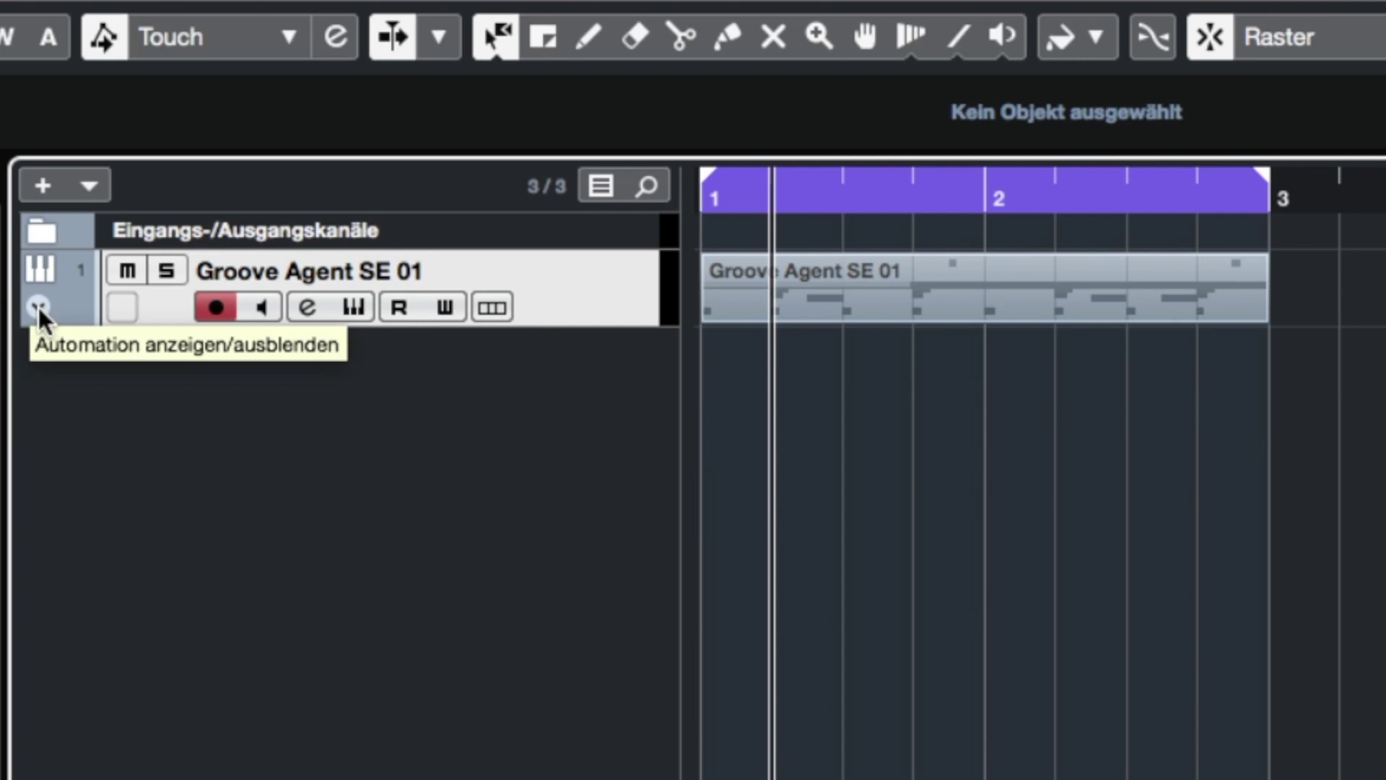
Show the automation lane of the Groove Agent SE 01 track and look through its automatable parameters, keeping Lautstärke
left_click(38, 305)
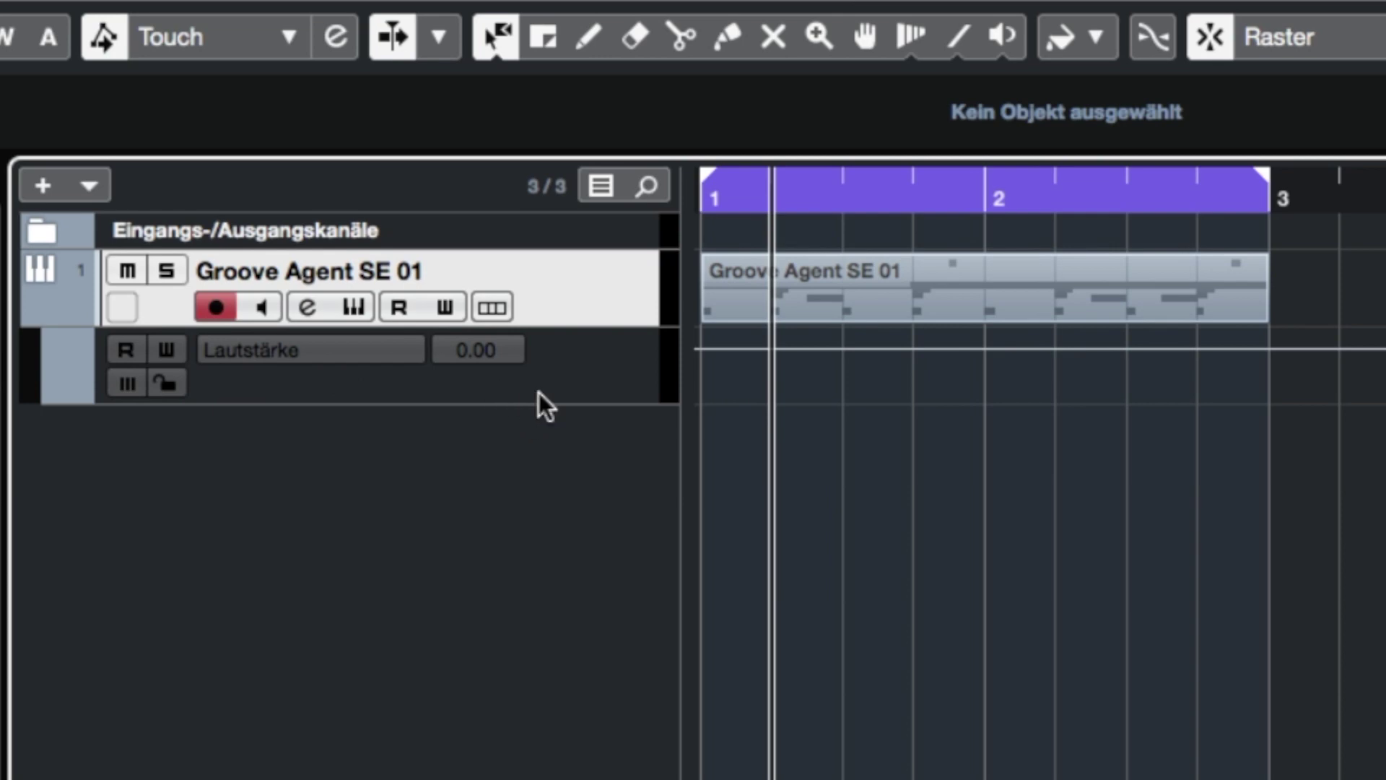
left_click(273, 348)
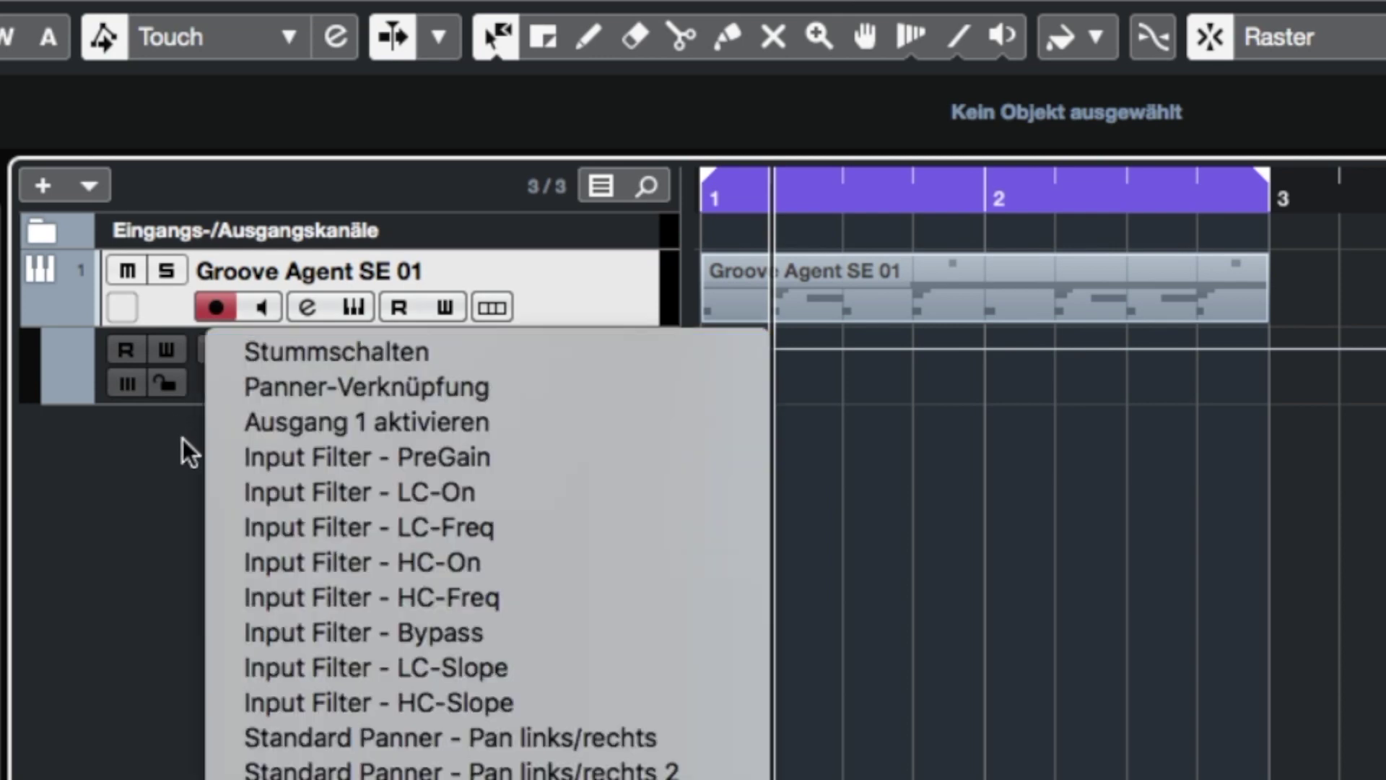
left_click(189, 451)
left_click(290, 345)
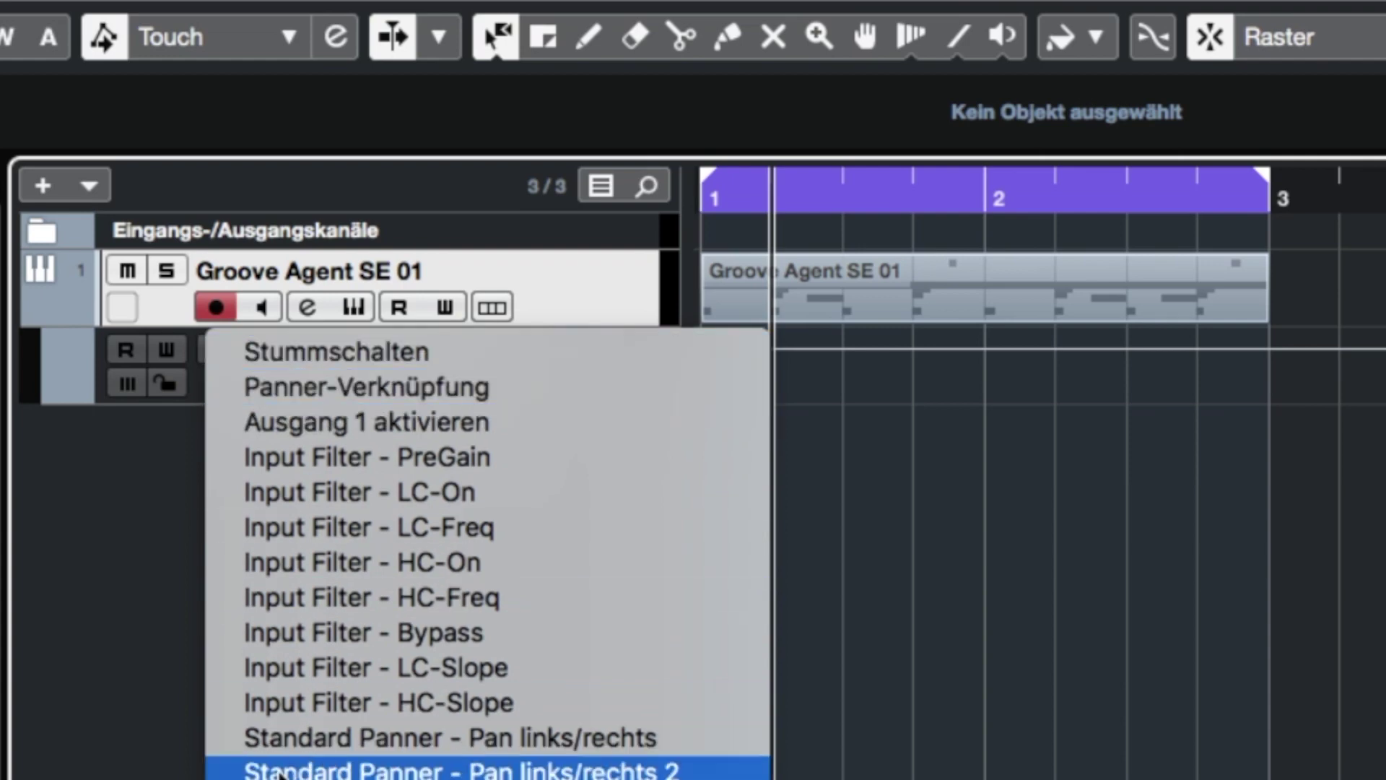
left_click(193, 443)
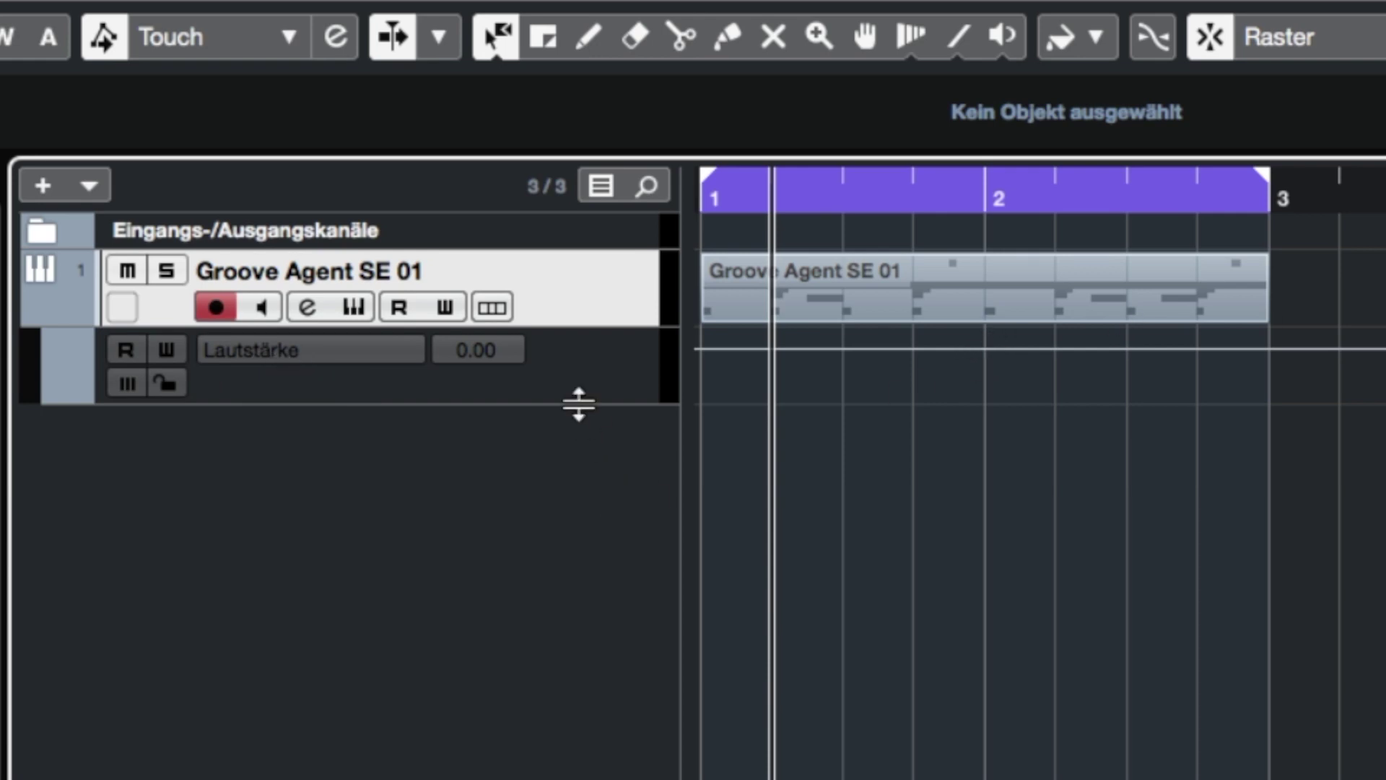
Enlarge the Lautstärke lane and draw a V-shaped volume dip from 0.00 at bar 2 to -oo at 2.3.1 and back to 0.00 at bar 3
left_click_drag(578, 402, 544, 761)
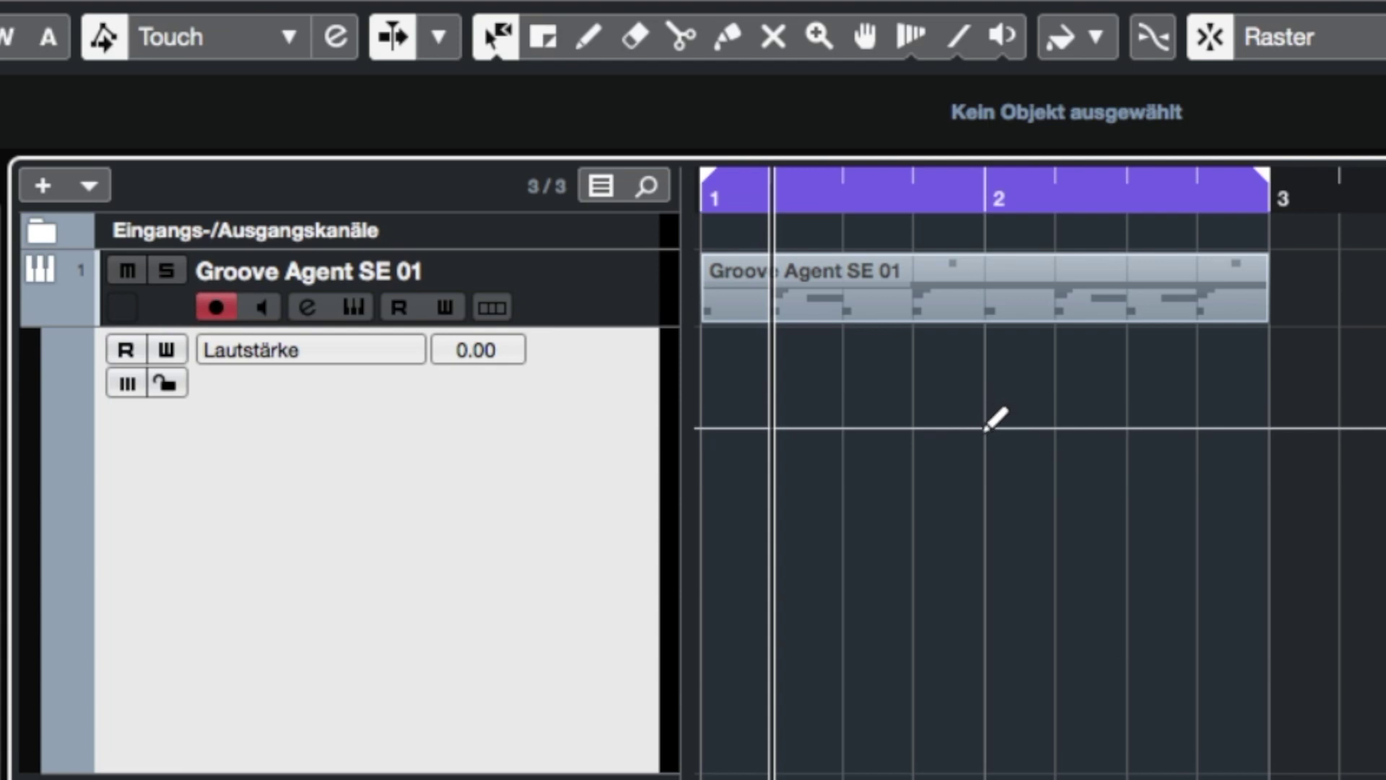
left_click(984, 429)
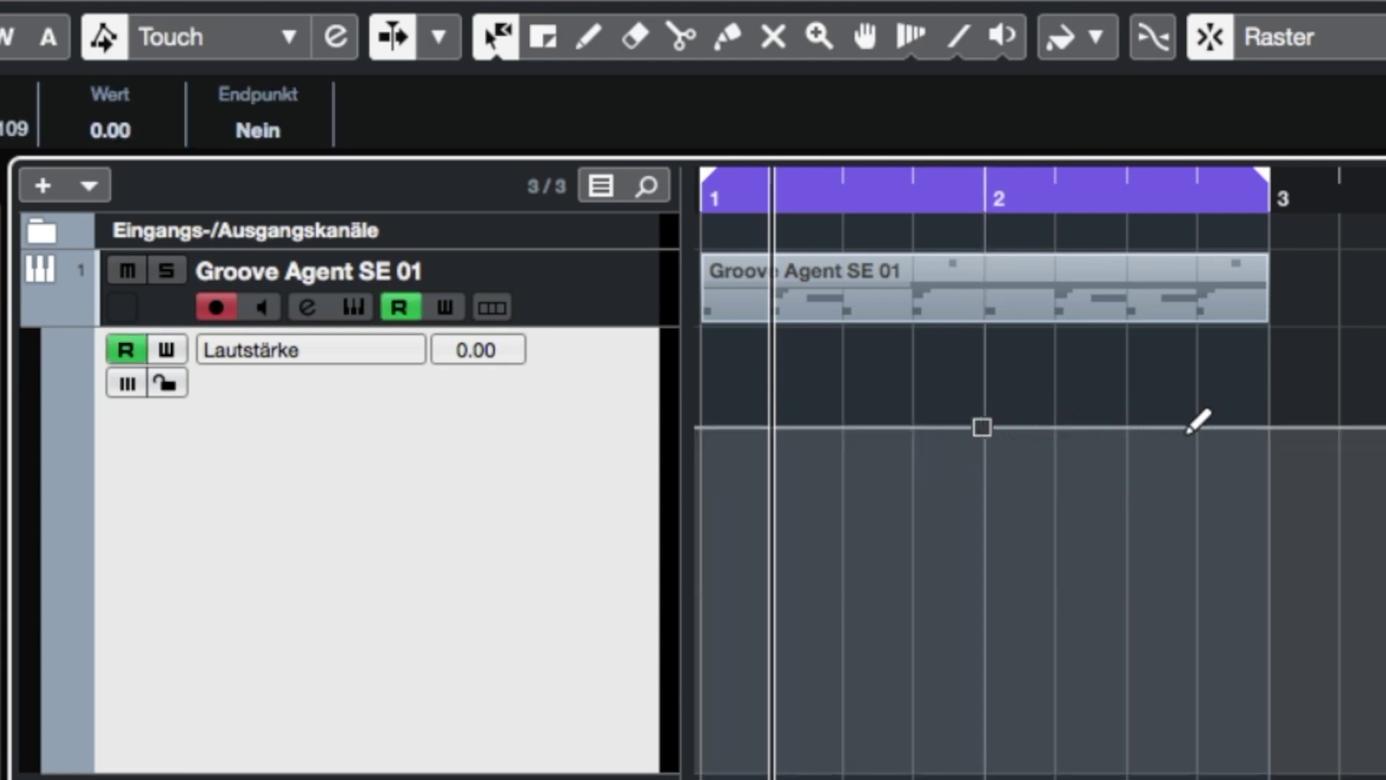
left_click(1264, 427)
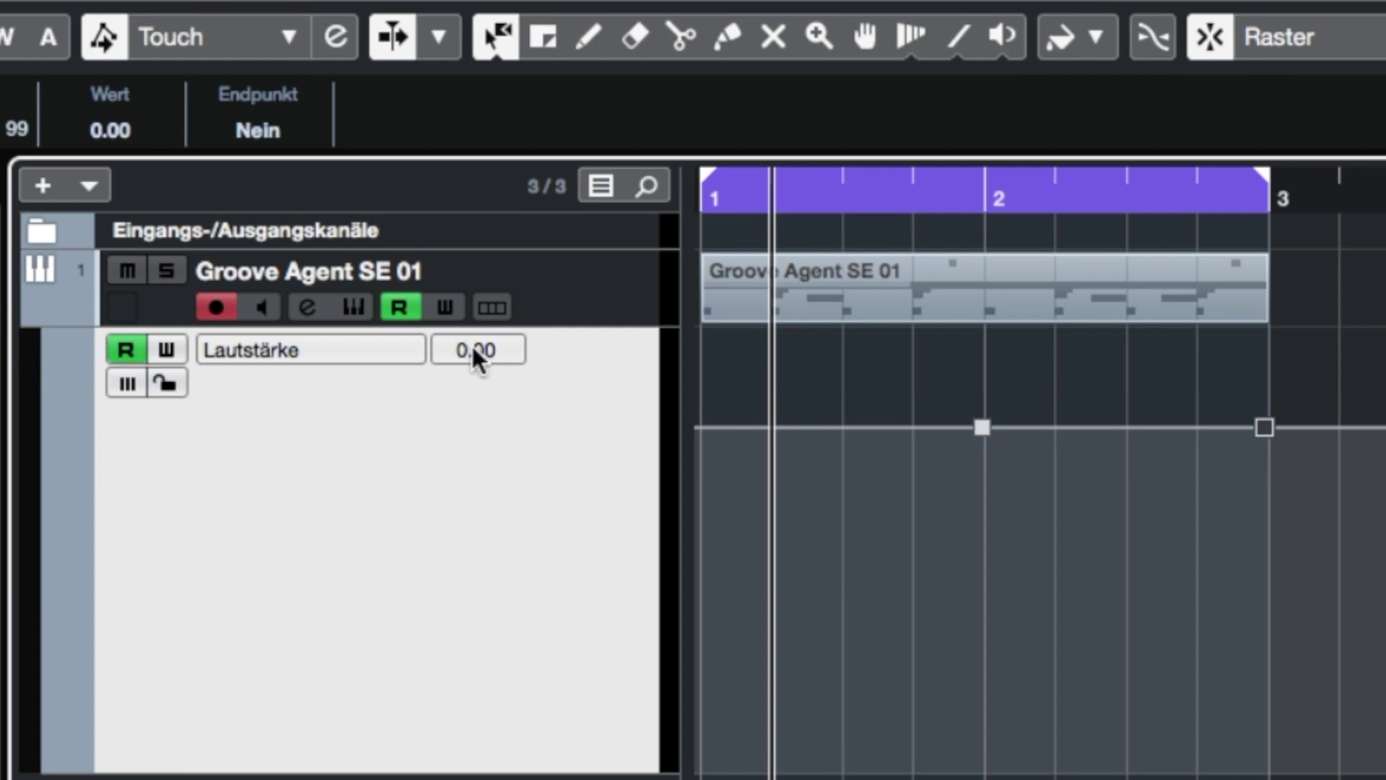
left_click(1124, 427)
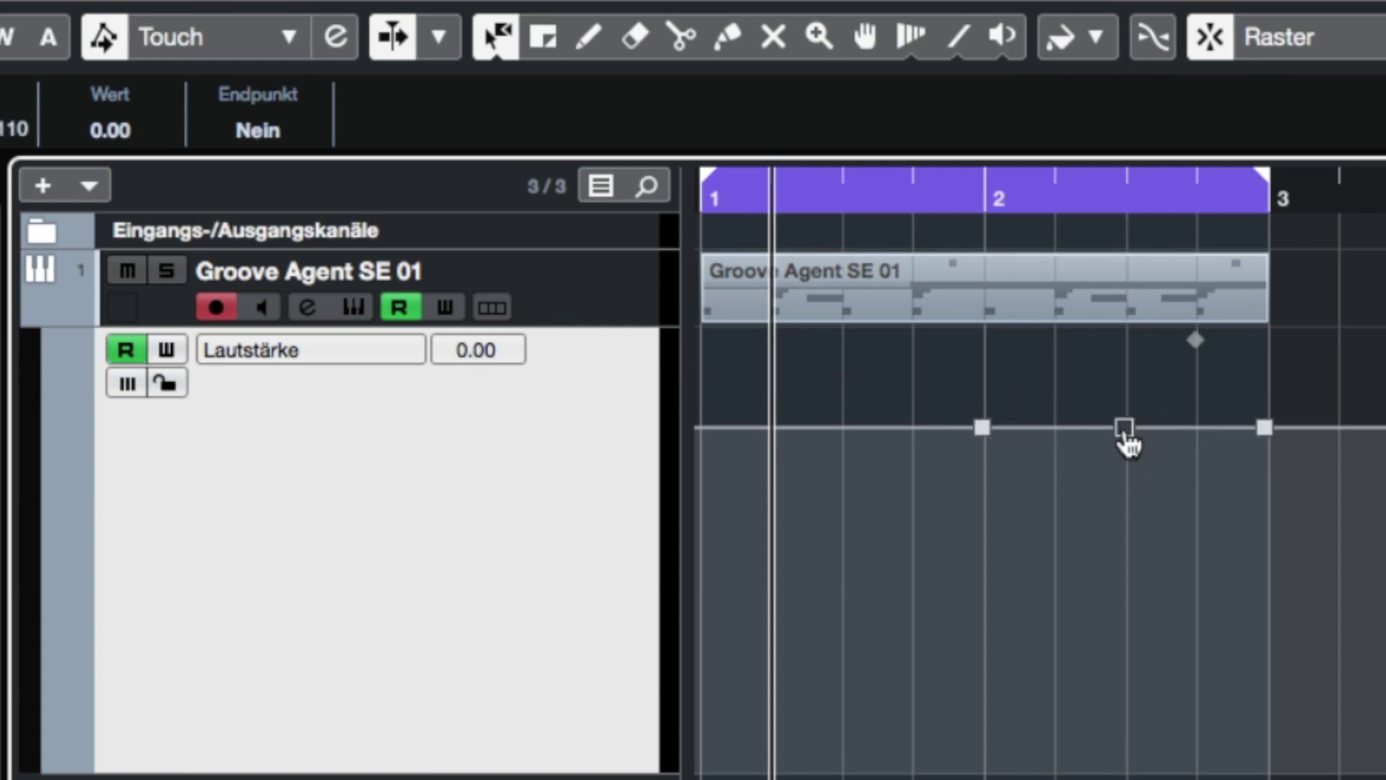
left_click_drag(1125, 433, 1141, 774)
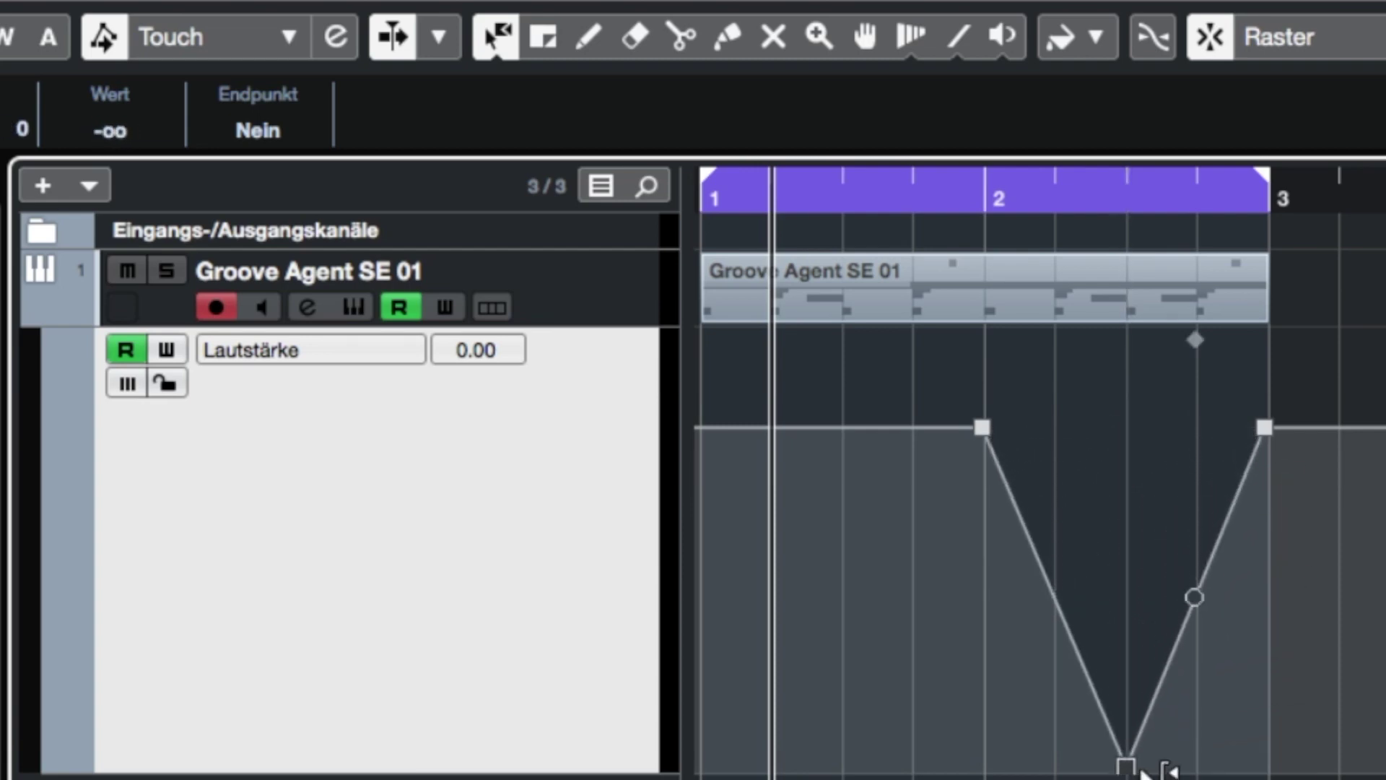
Play the cycle to listen to the volume automation, and stop playback
key("space")
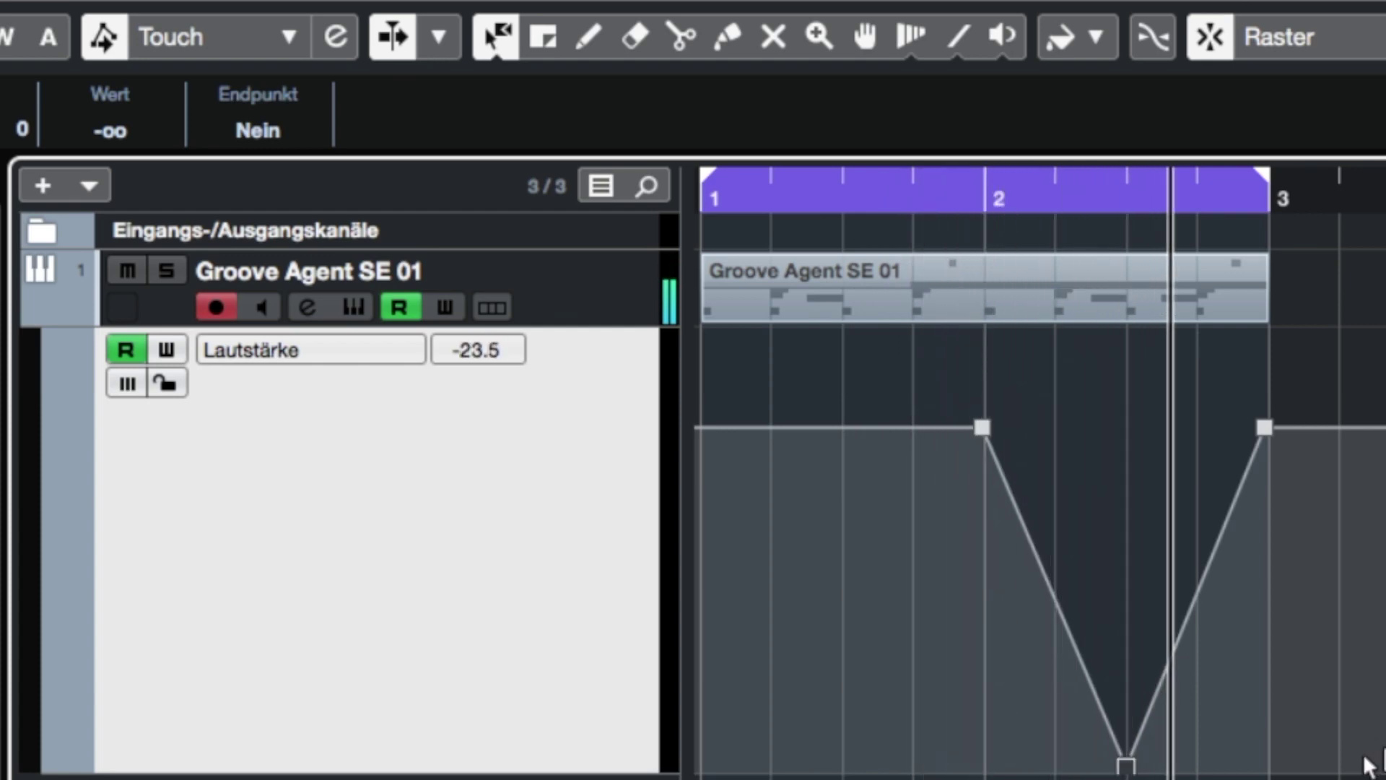
key("space")
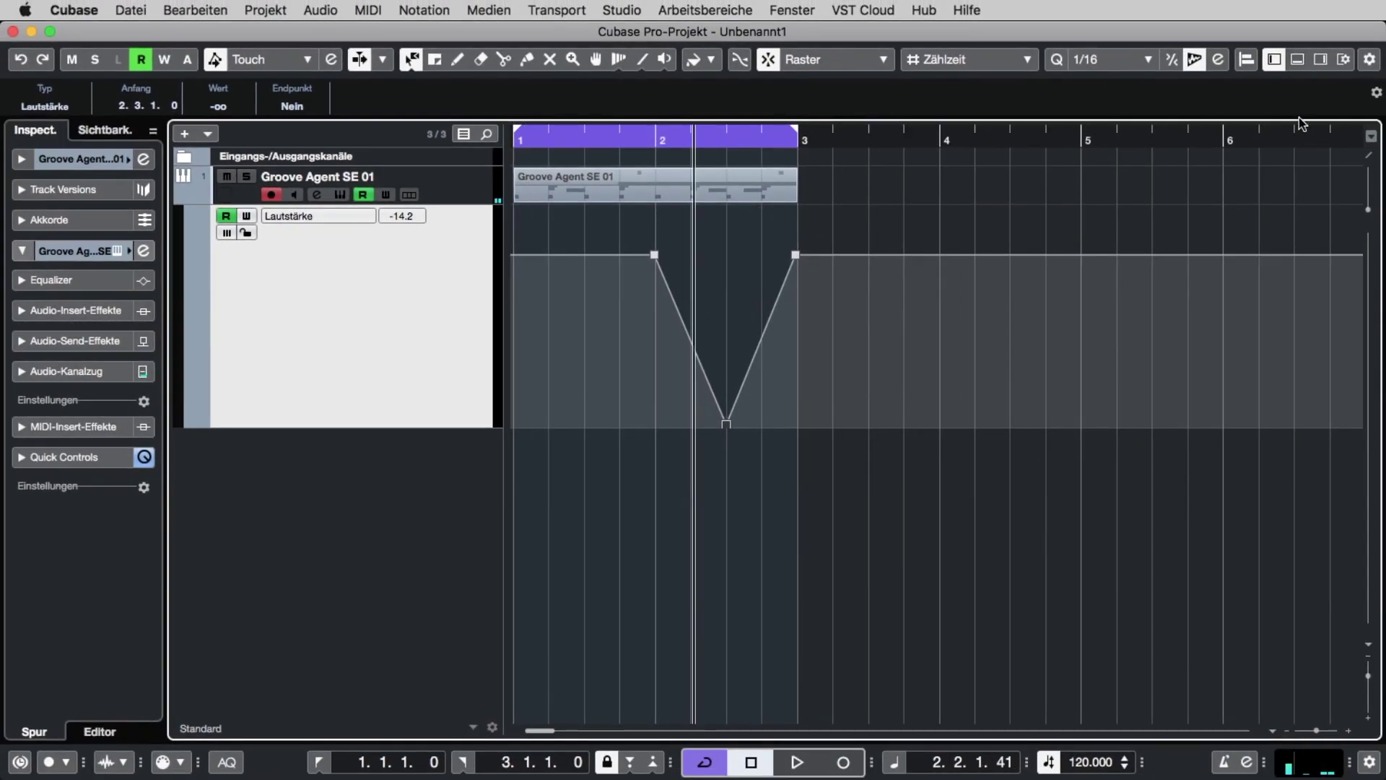
Show the MixConsole below the project to watch the Groove Agent SE 01 fader during cycle playback, and hide it again
left_click(1296, 60)
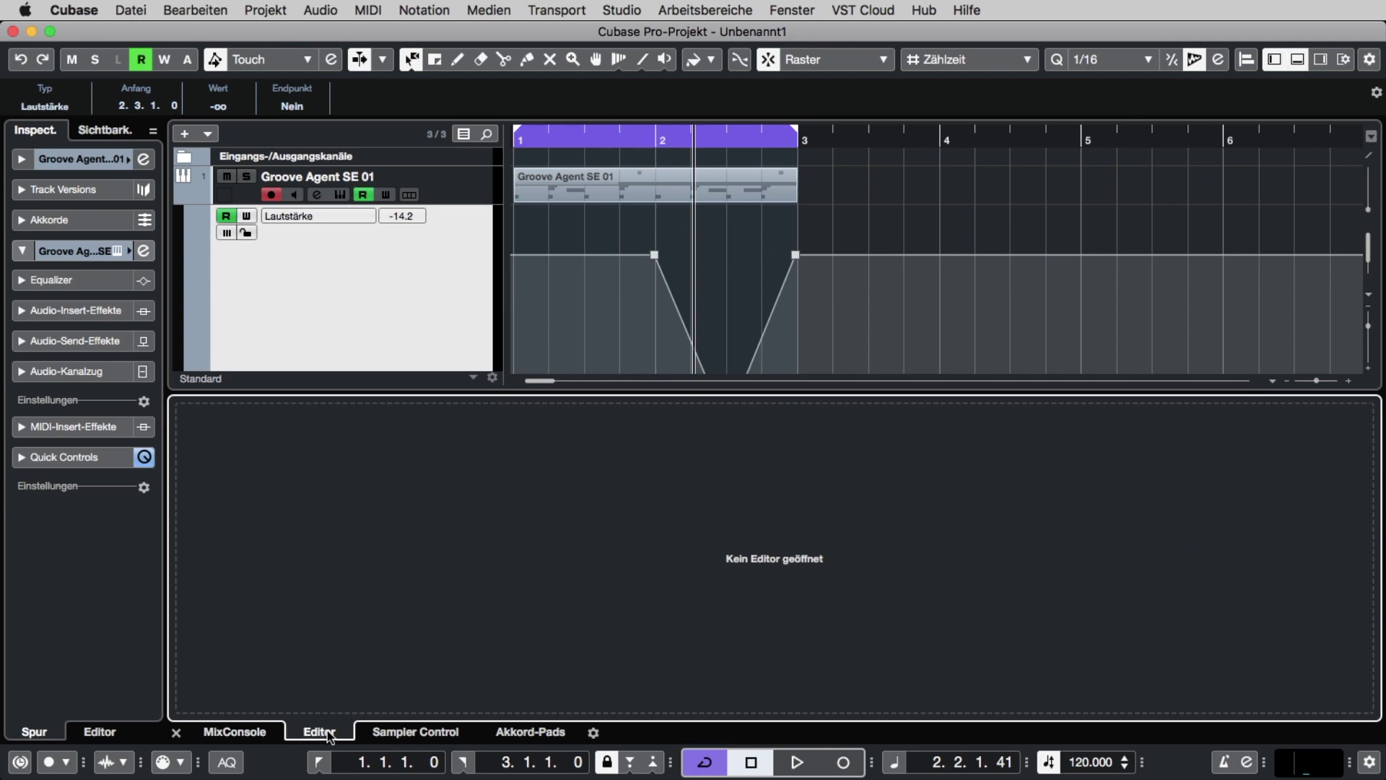
left_click(234, 732)
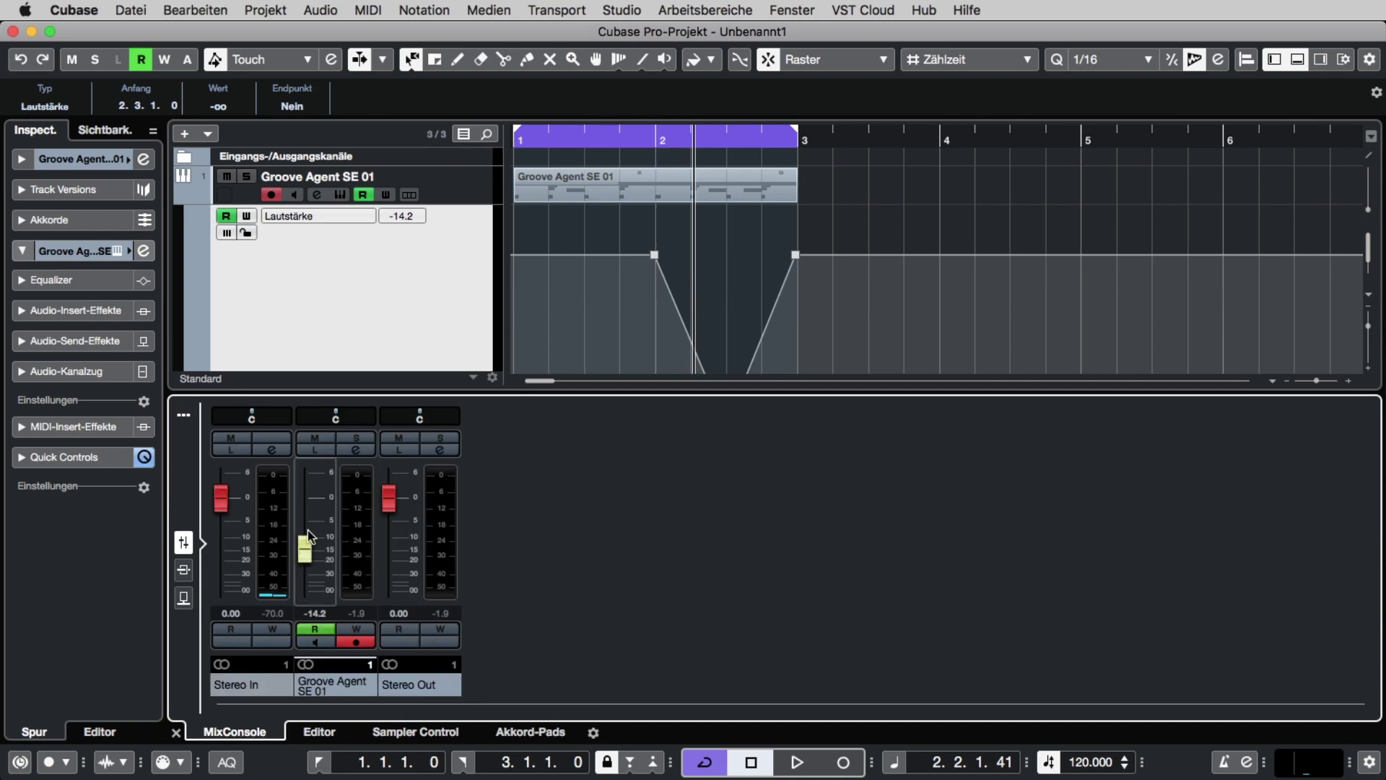
key("space")
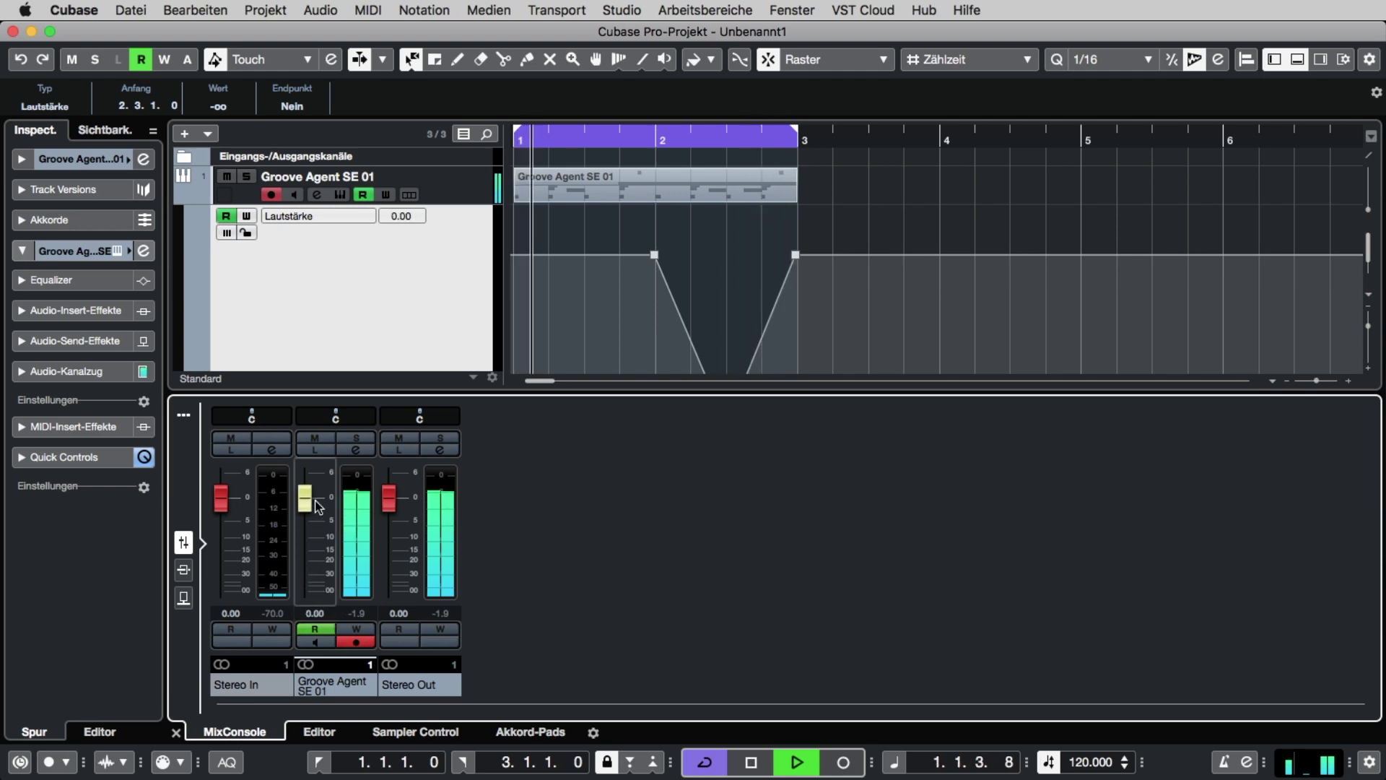
key("space")
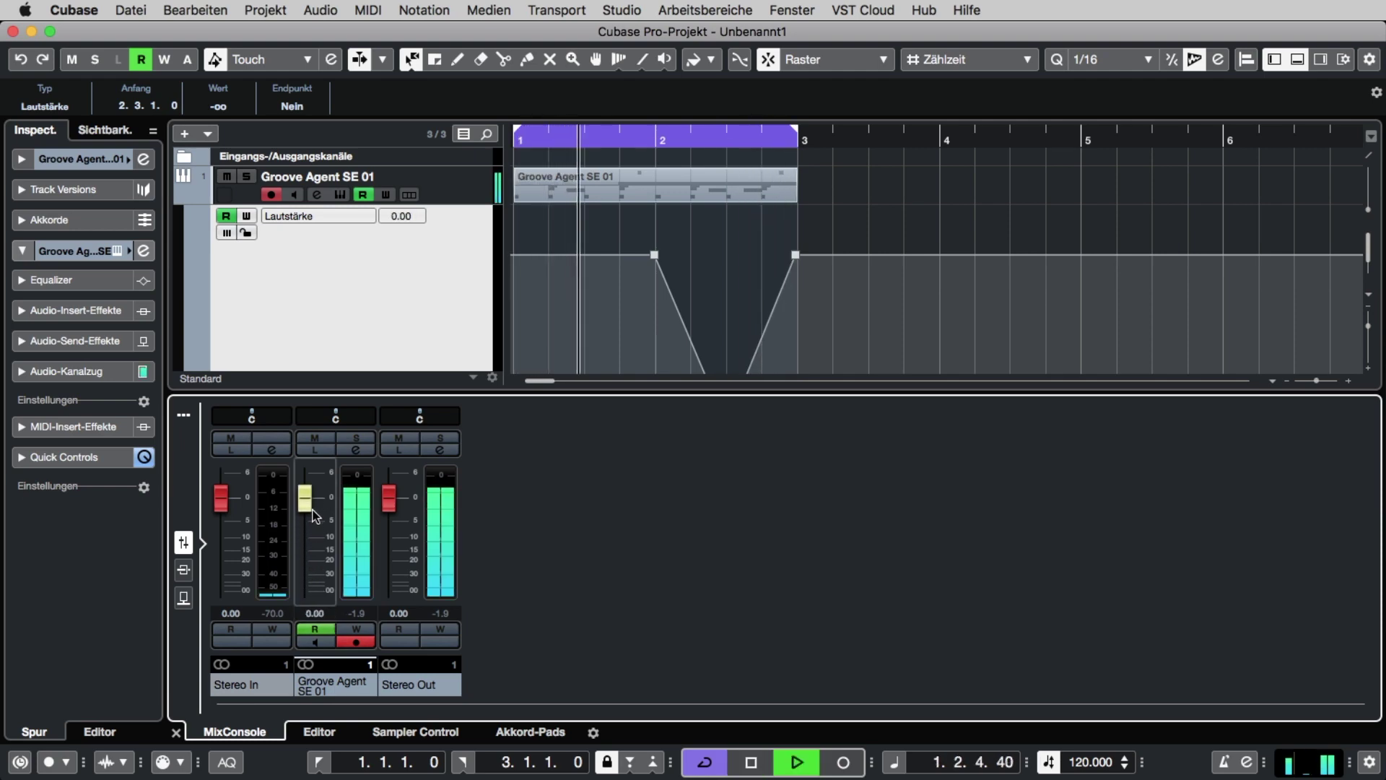
left_click_drag(311, 508, 310, 566)
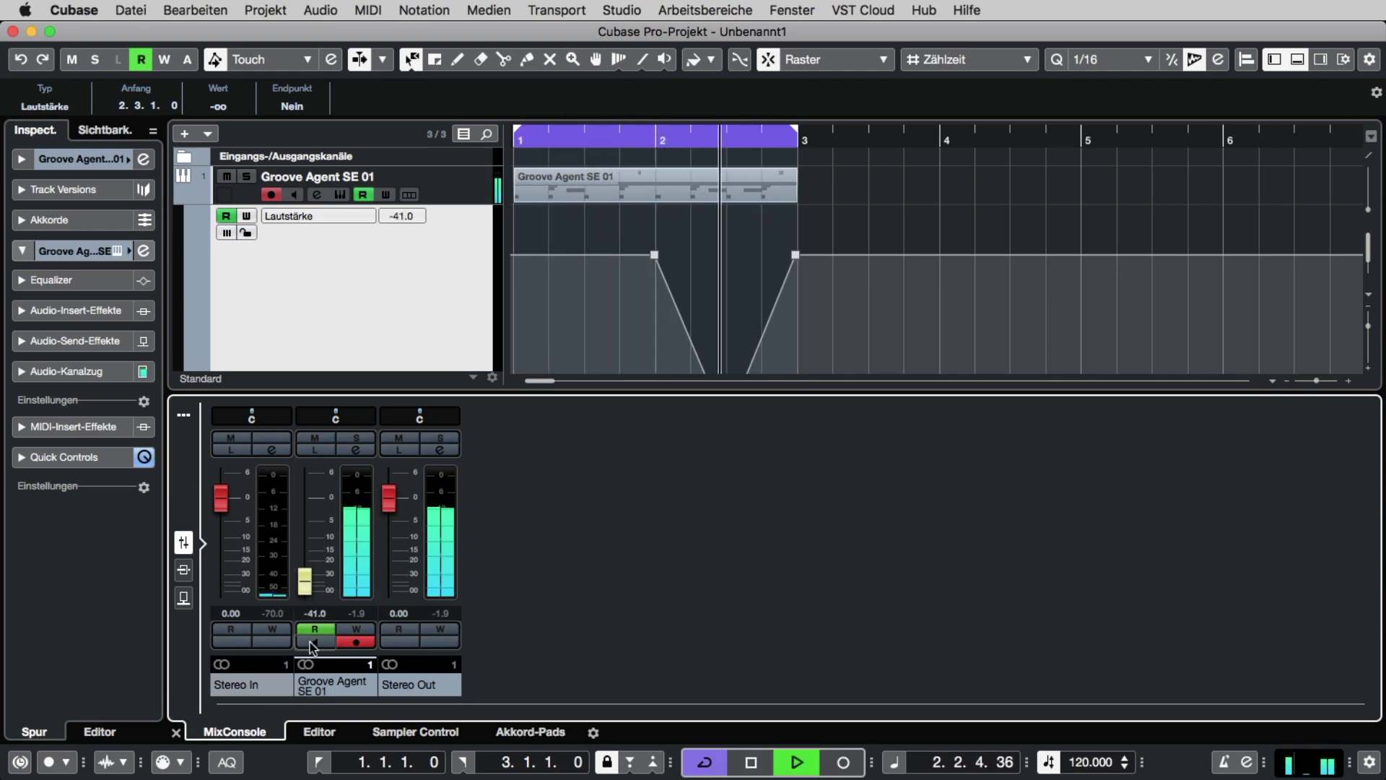
key("space")
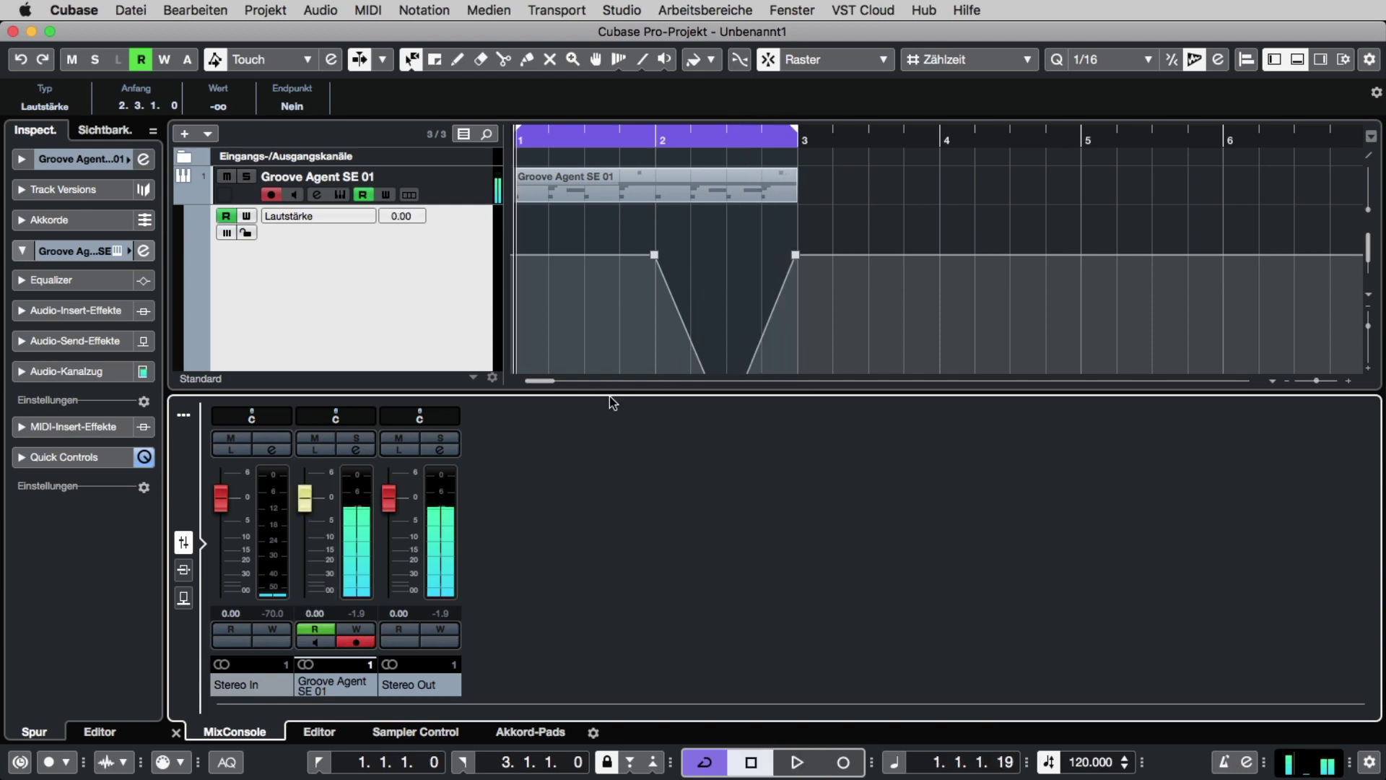
left_click(1298, 62)
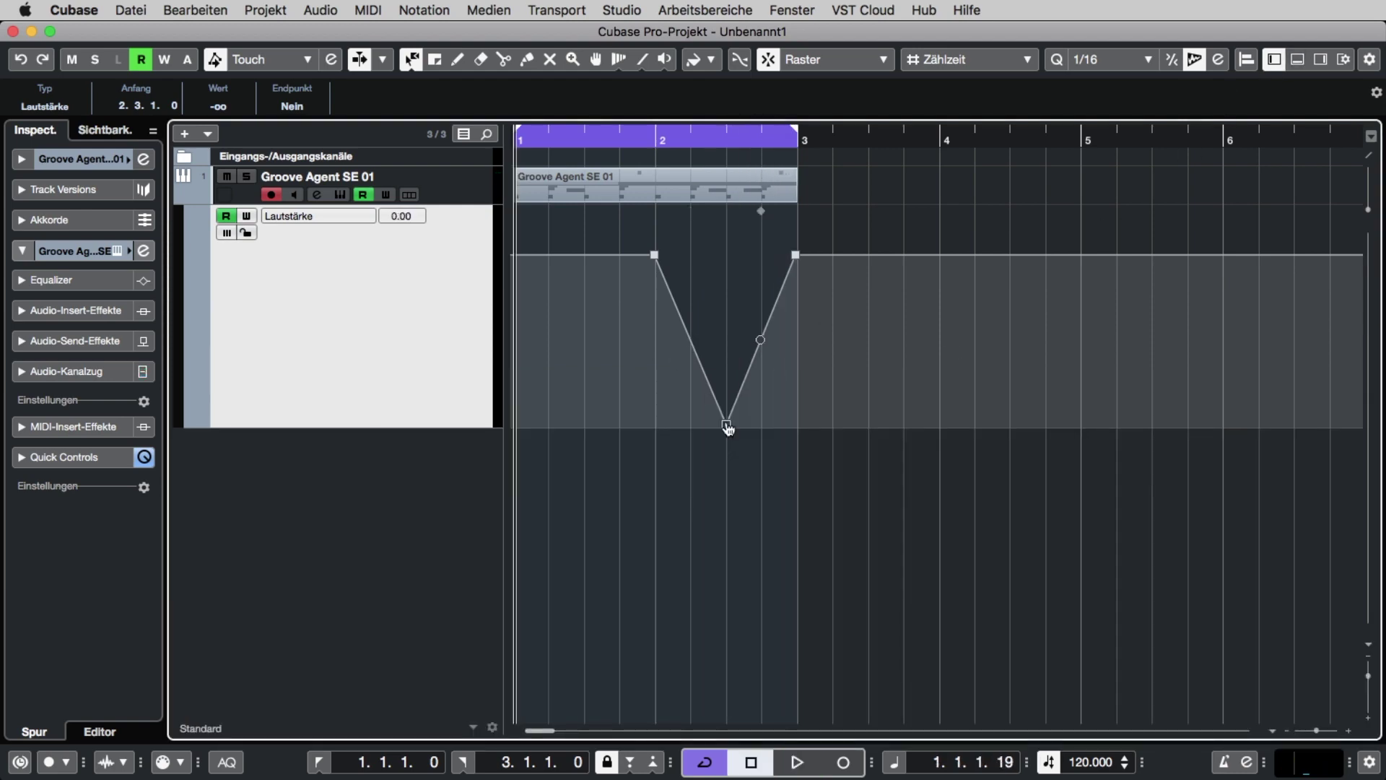
Reshape the Lautstärke dip into a straight fade from 0.00 at 1.3.1 to -oo at 2.4.4.99, and play it
left_click_drag(726, 424, 788, 424)
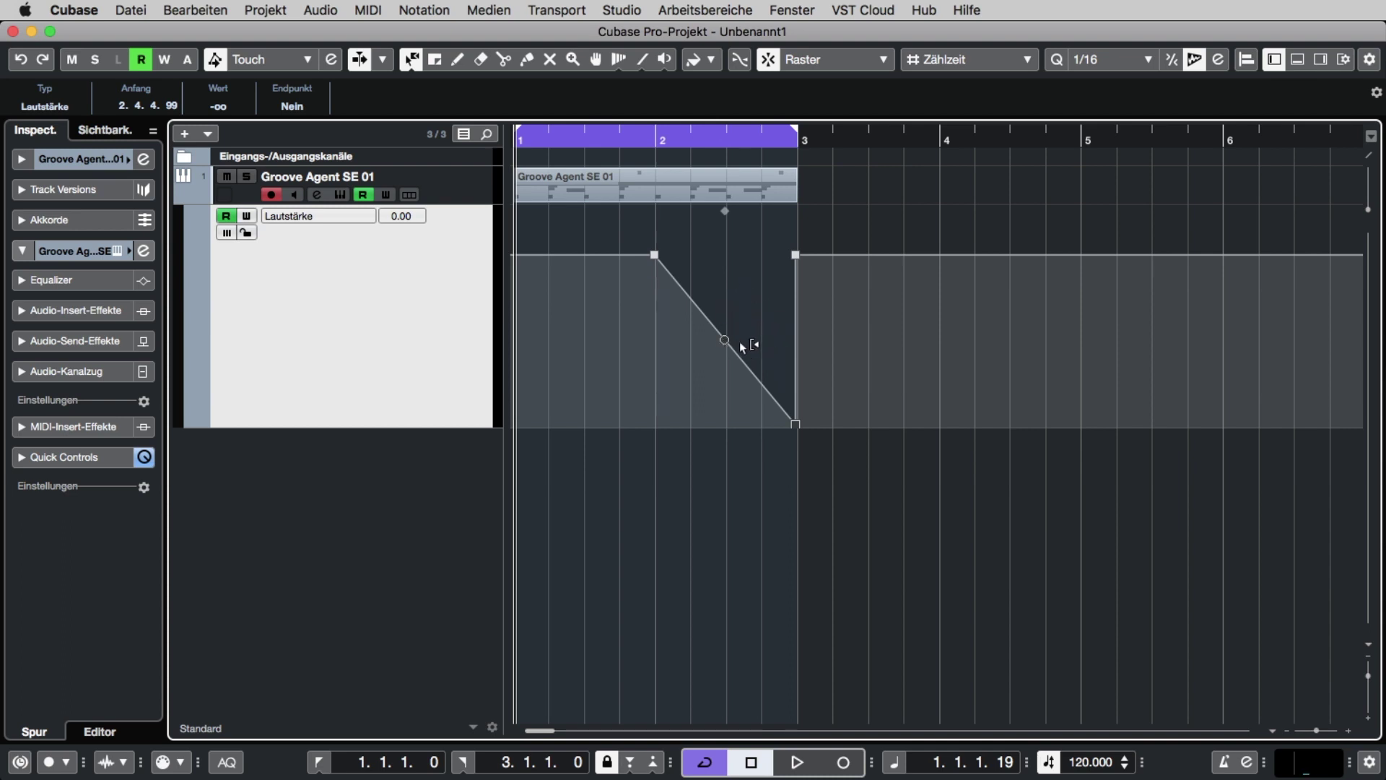
left_click_drag(726, 341, 692, 370)
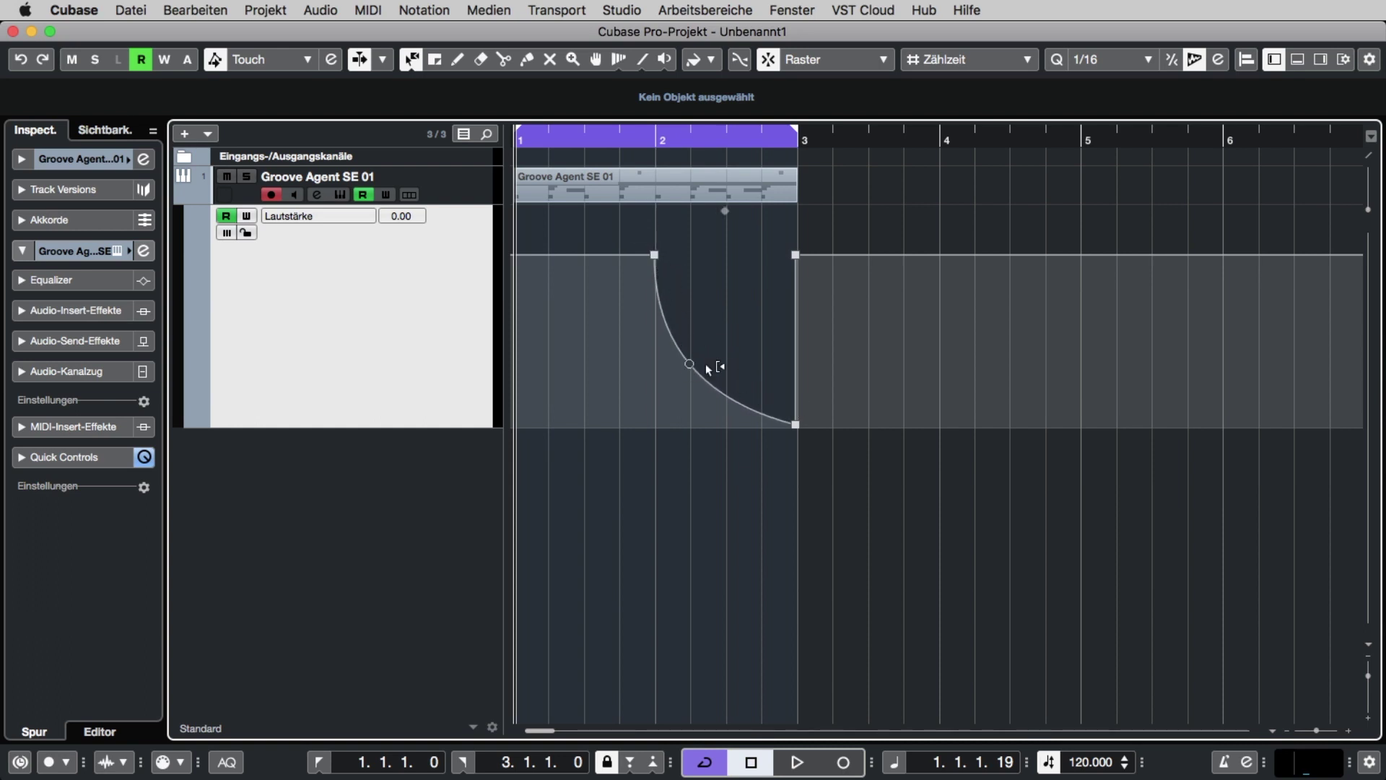
left_click_drag(690, 372, 721, 339)
left_click_drag(654, 256, 586, 256)
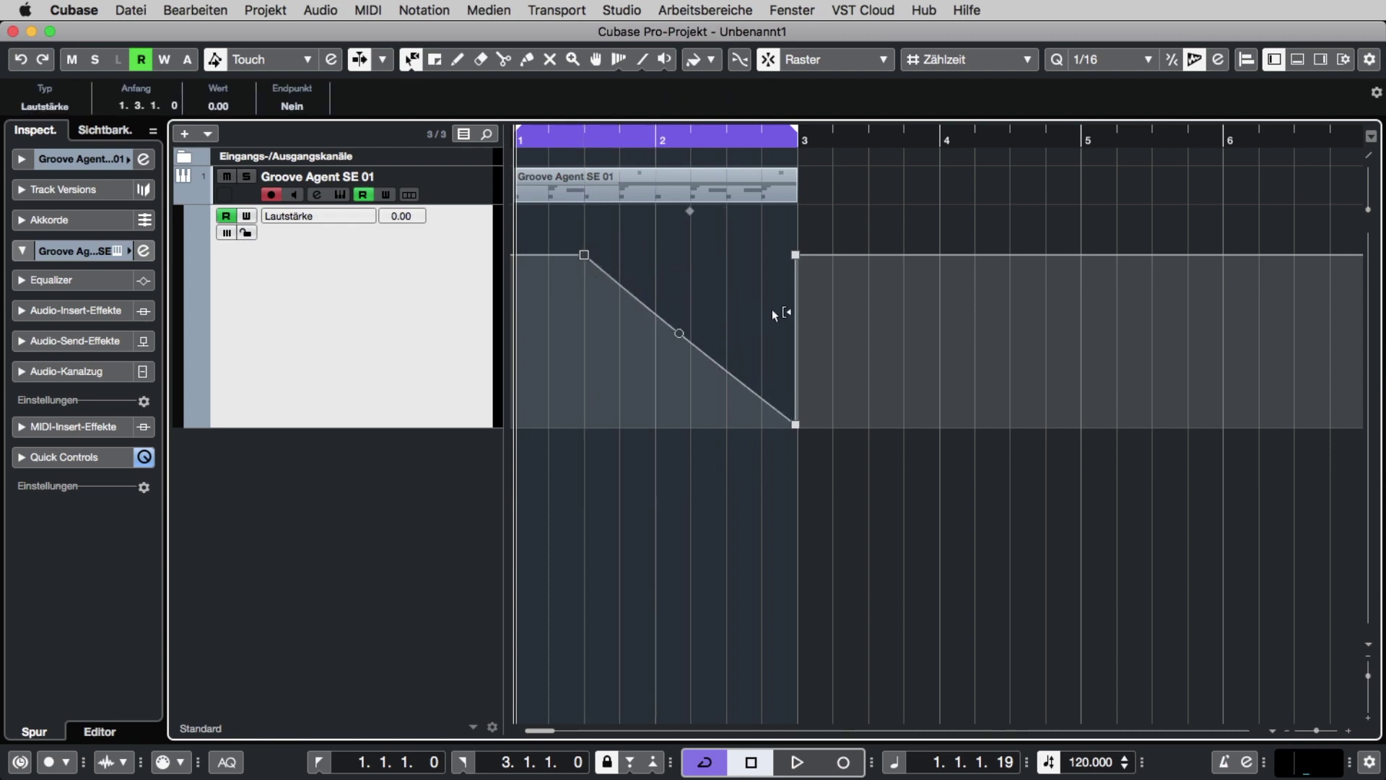
key("space")
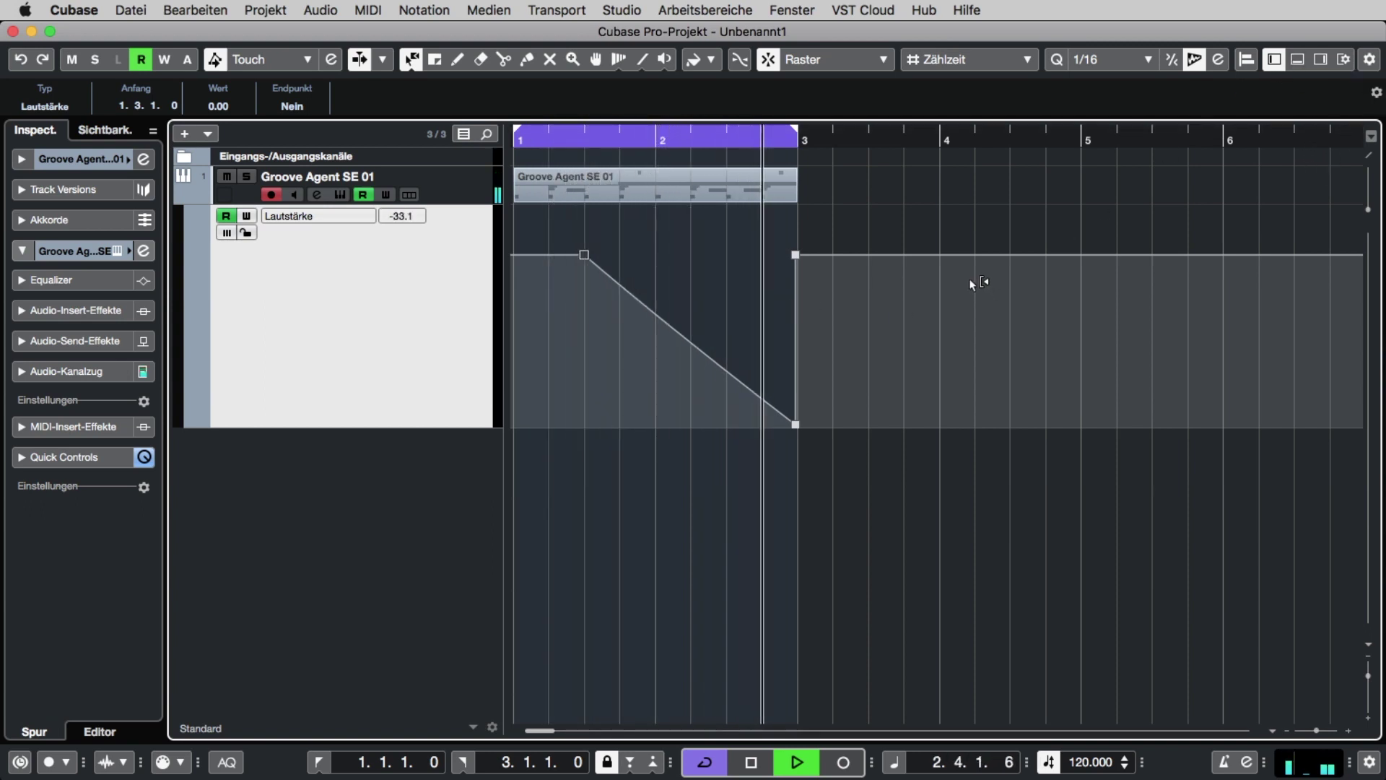
key("space")
Bend the fade's ramp into a curve that falls steeply first and flattens towards bar 3, and play the cycle
left_click_drag(679, 337, 659, 386)
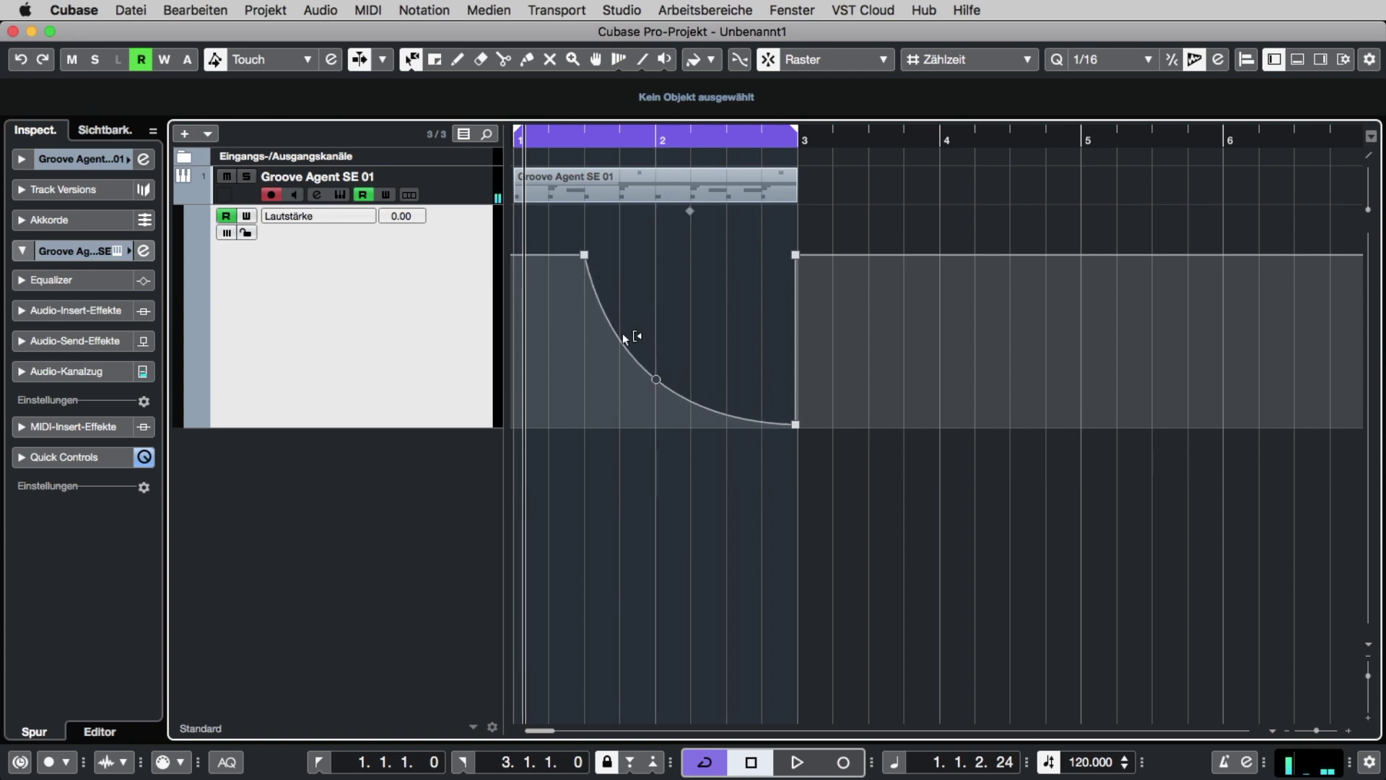
left_click_drag(656, 384, 653, 388)
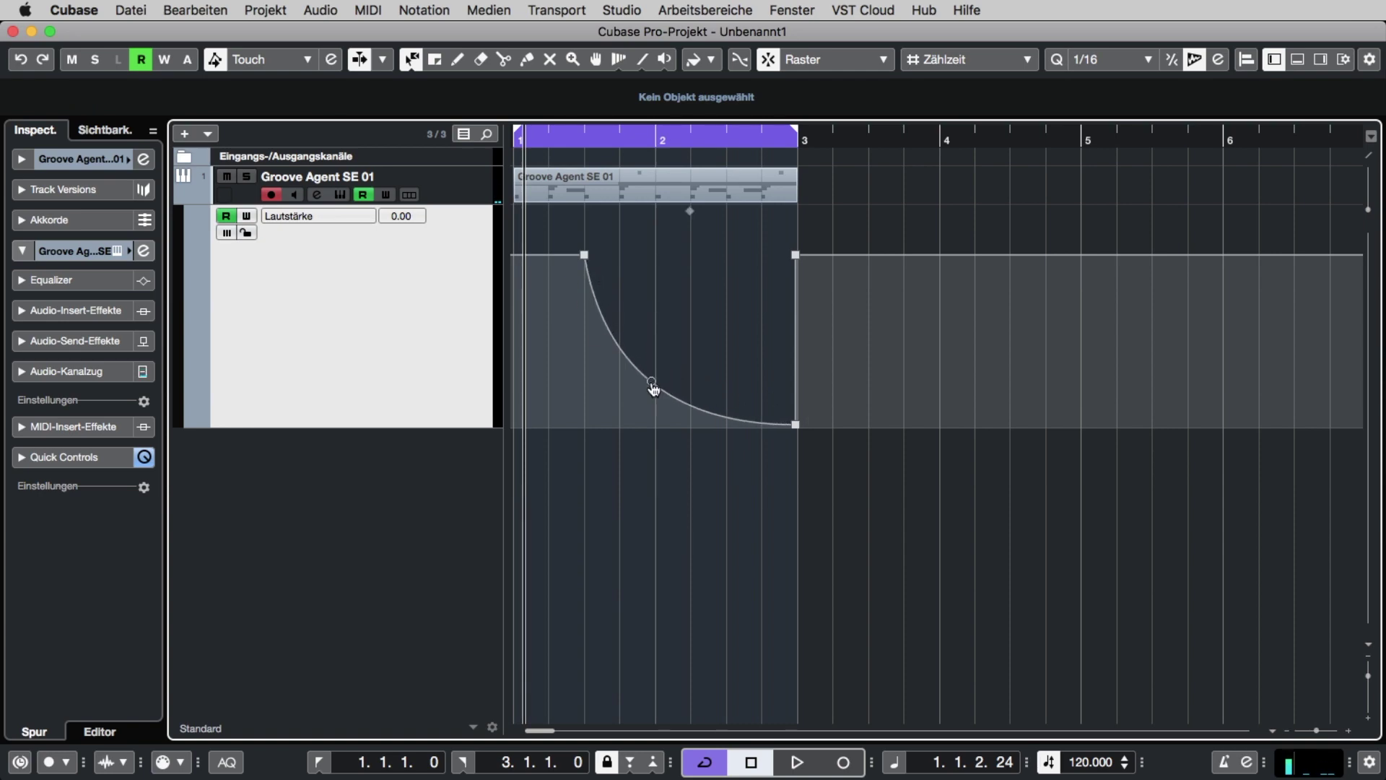
key("space")
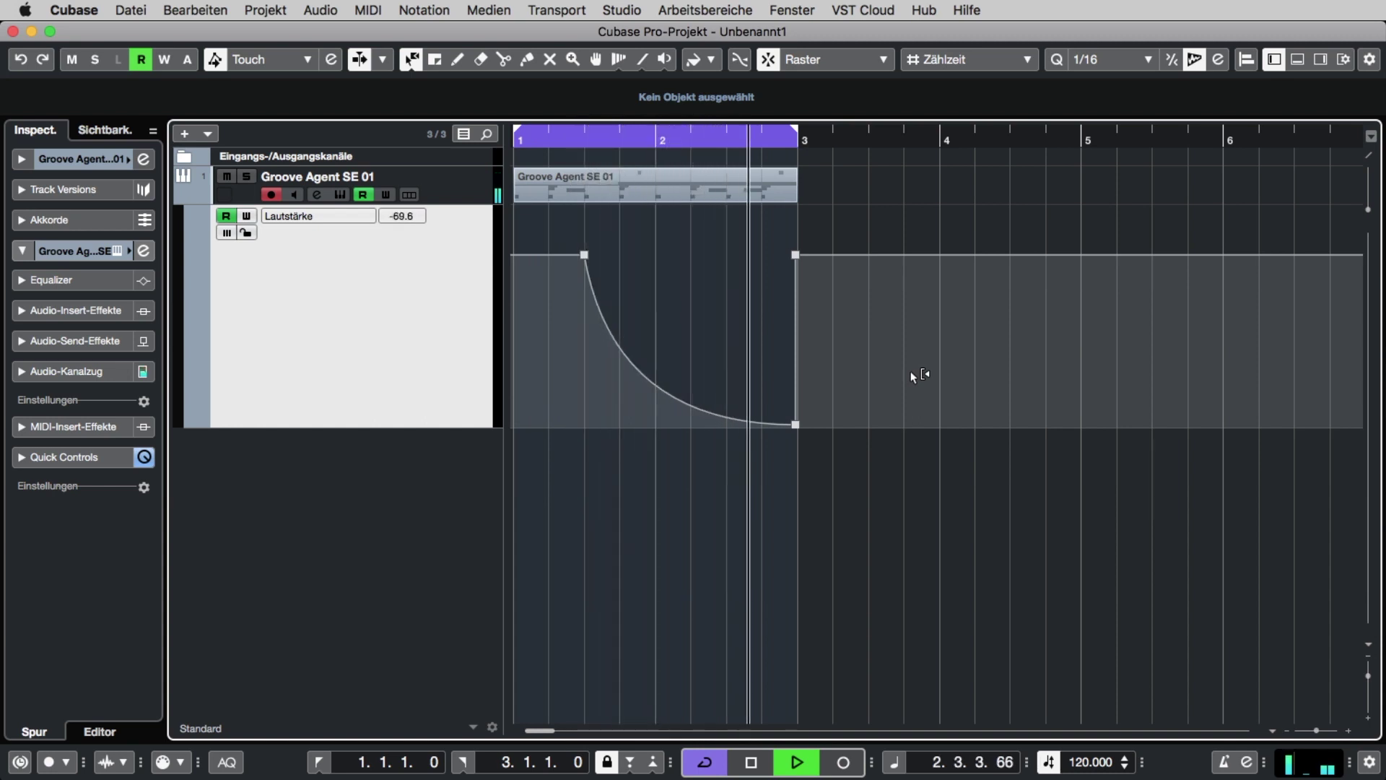
key("space")
Bend the ramp the opposite way so the level holds until shortly before bar 3, and play it
left_click_drag(654, 386, 724, 284)
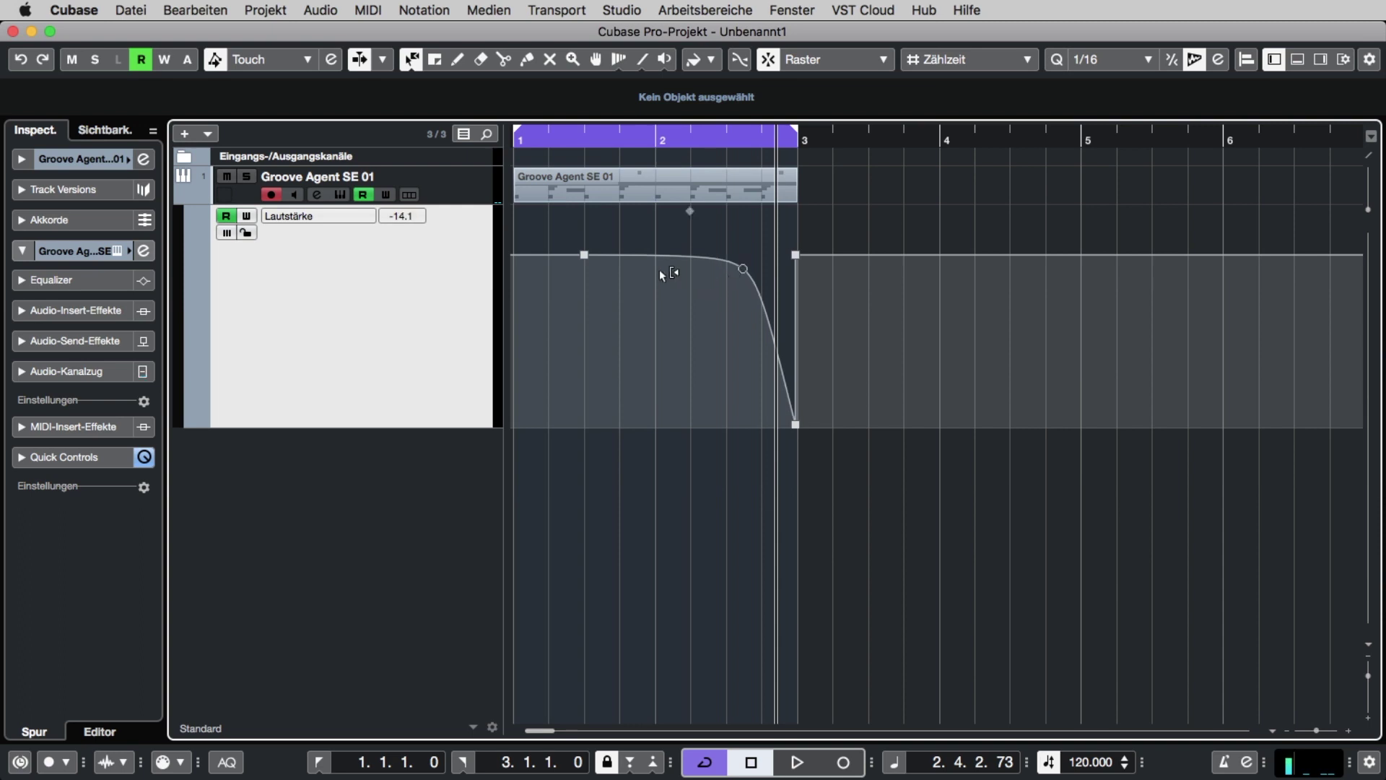
key("space")
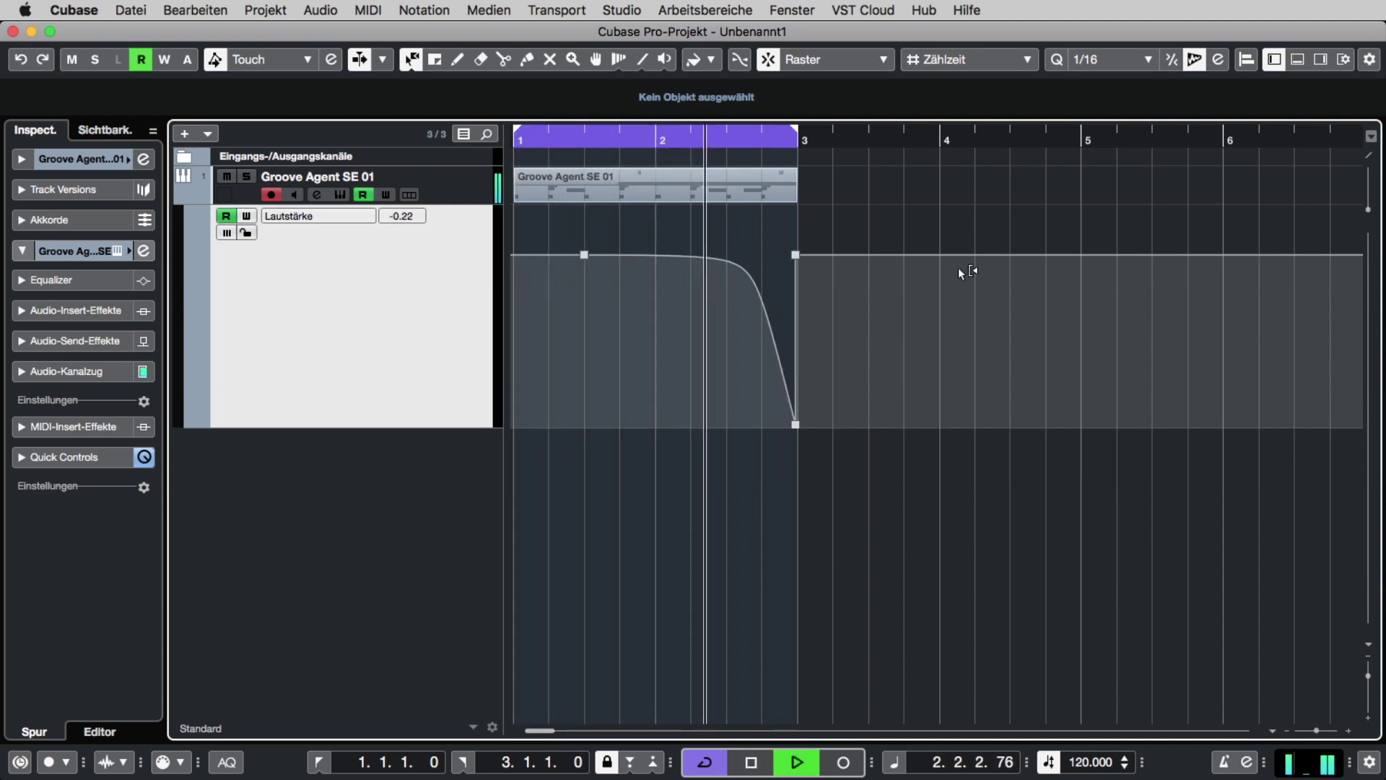
key("space")
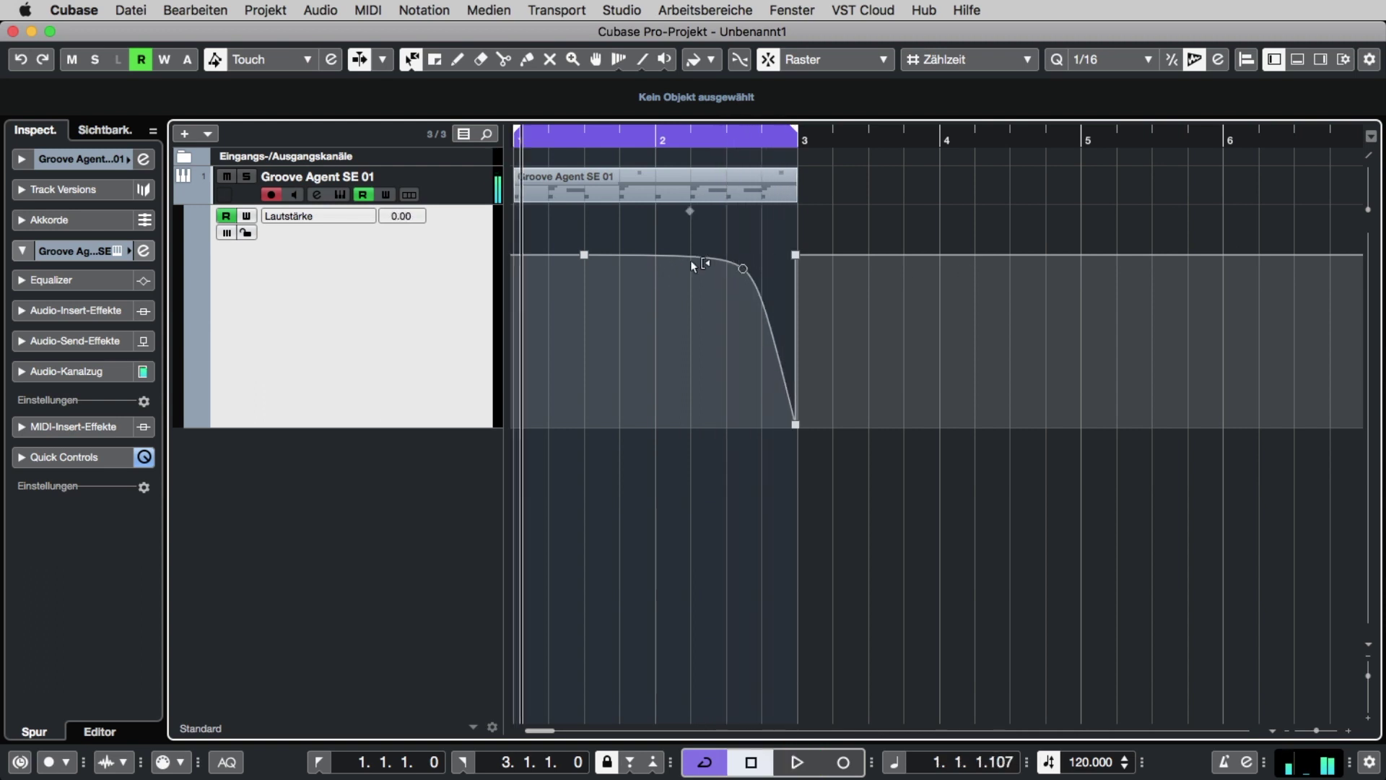
Straighten the fade's ramp and delete its -oo automation point at the end of bar 2
left_click_drag(751, 269, 674, 333)
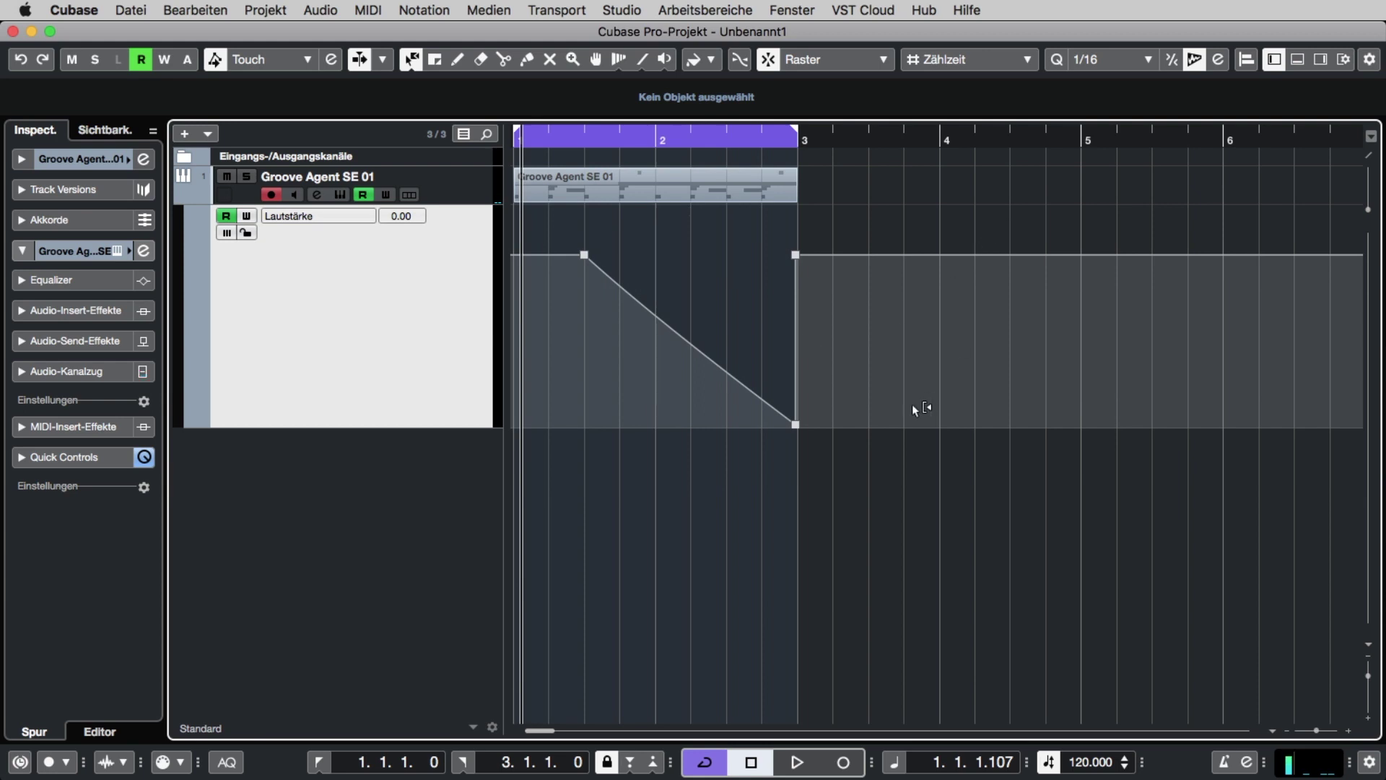
right_click(797, 426)
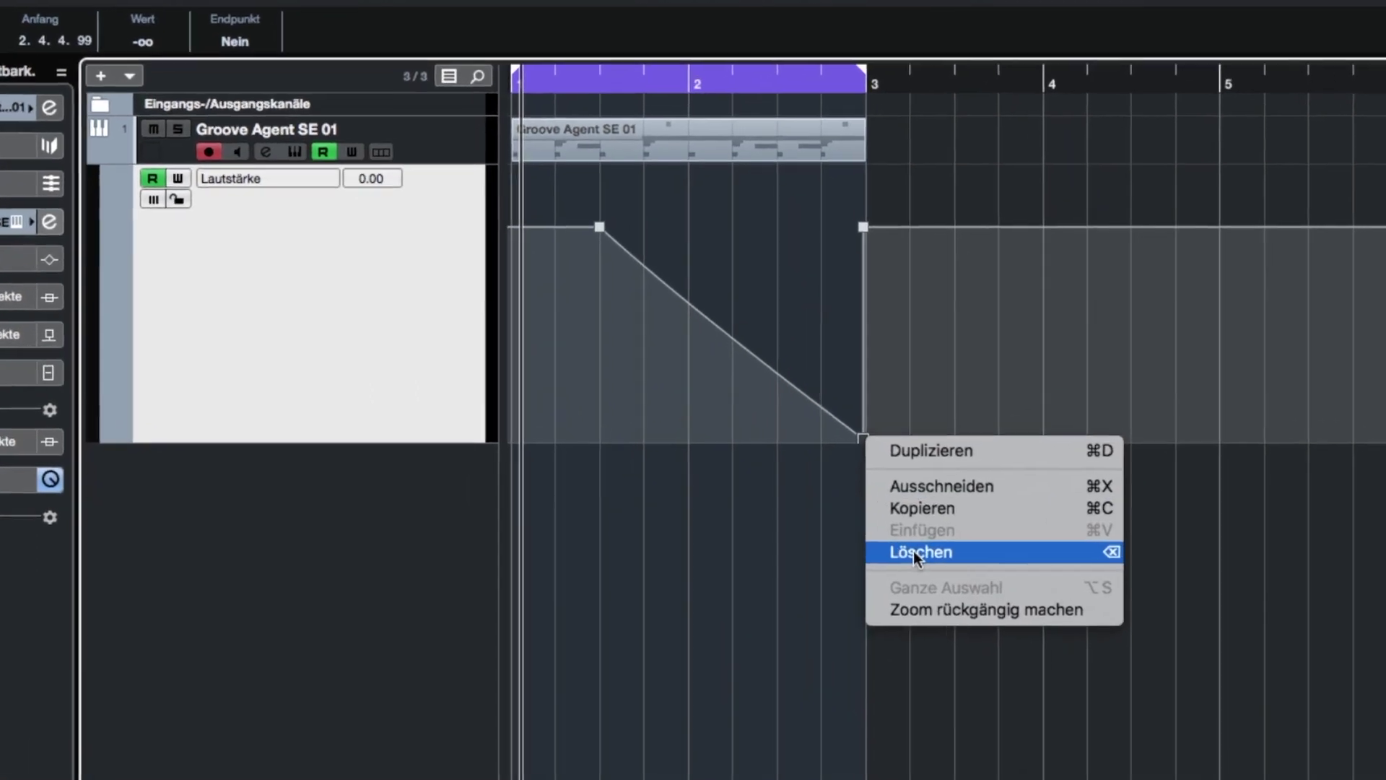
left_click(939, 574)
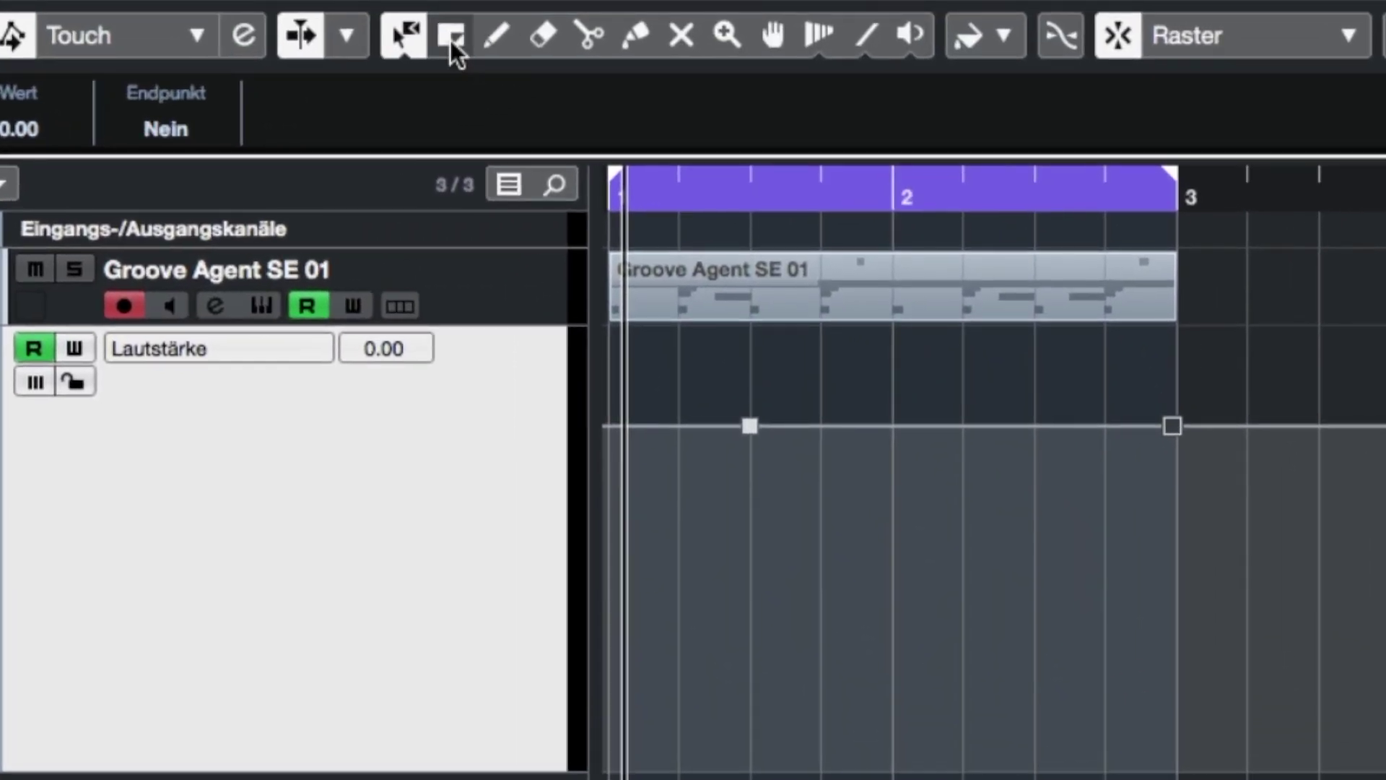
Use range selection to lower Lautstärke to -oo from 2.1 to 2.2 and from 2.3 to 2.4, and play the cycle
left_click(445, 38)
left_click_drag(888, 408, 950, 403)
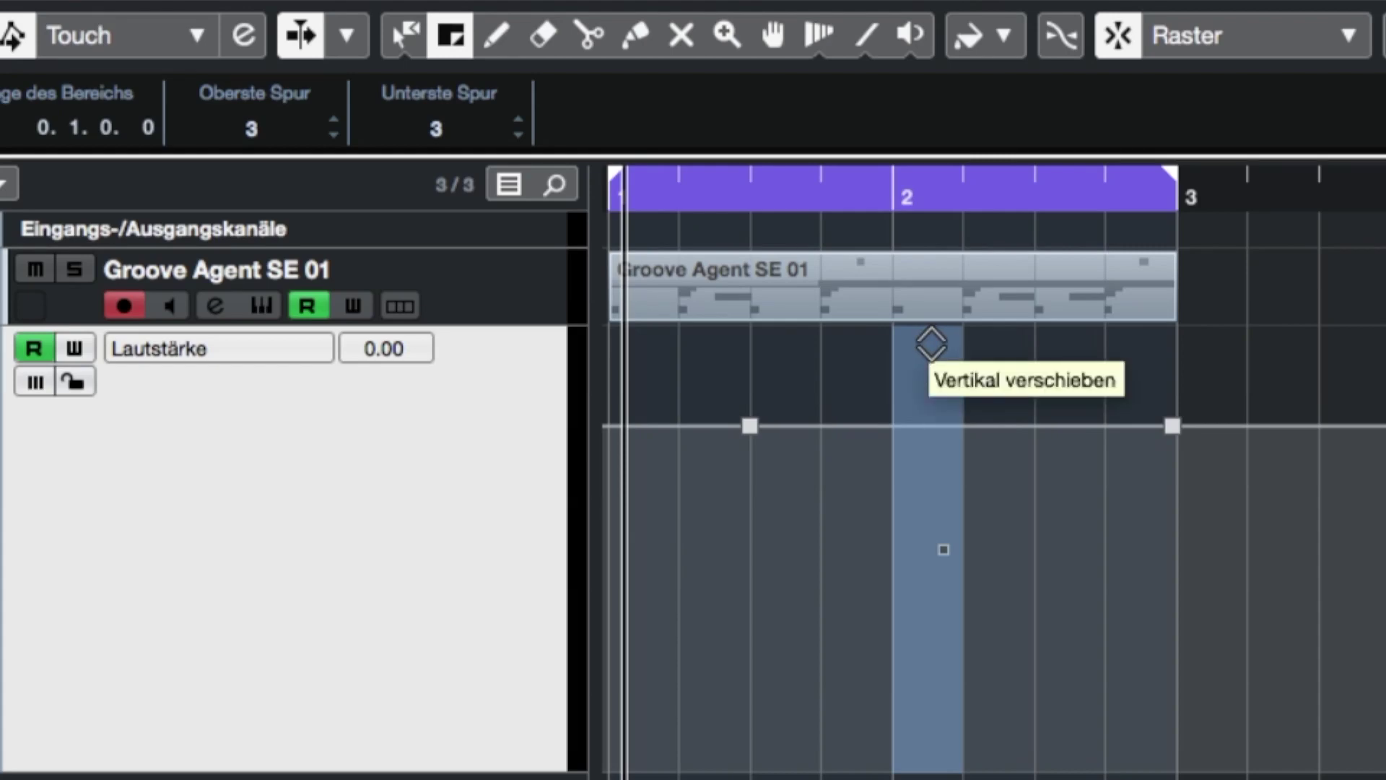
left_click_drag(935, 344, 933, 715)
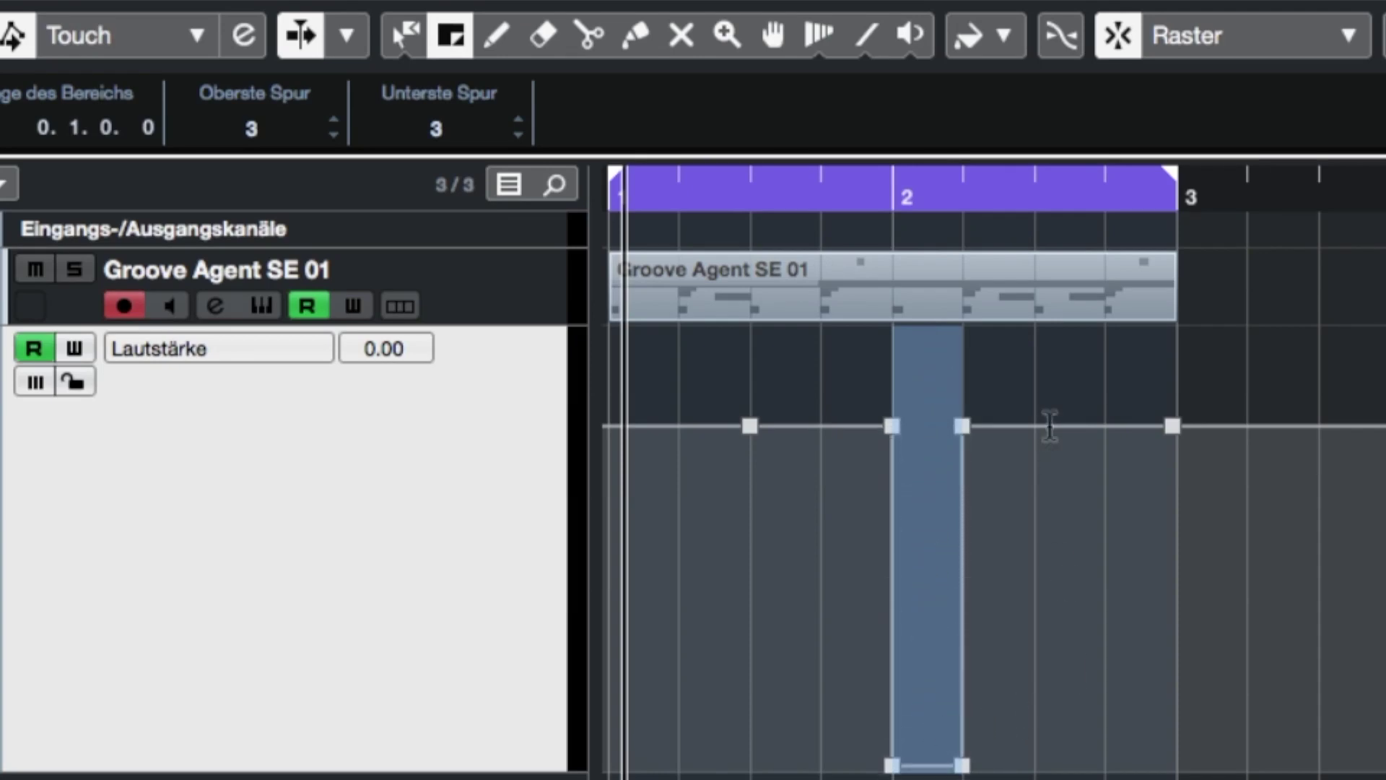
left_click_drag(1031, 355, 1061, 700)
key("space")
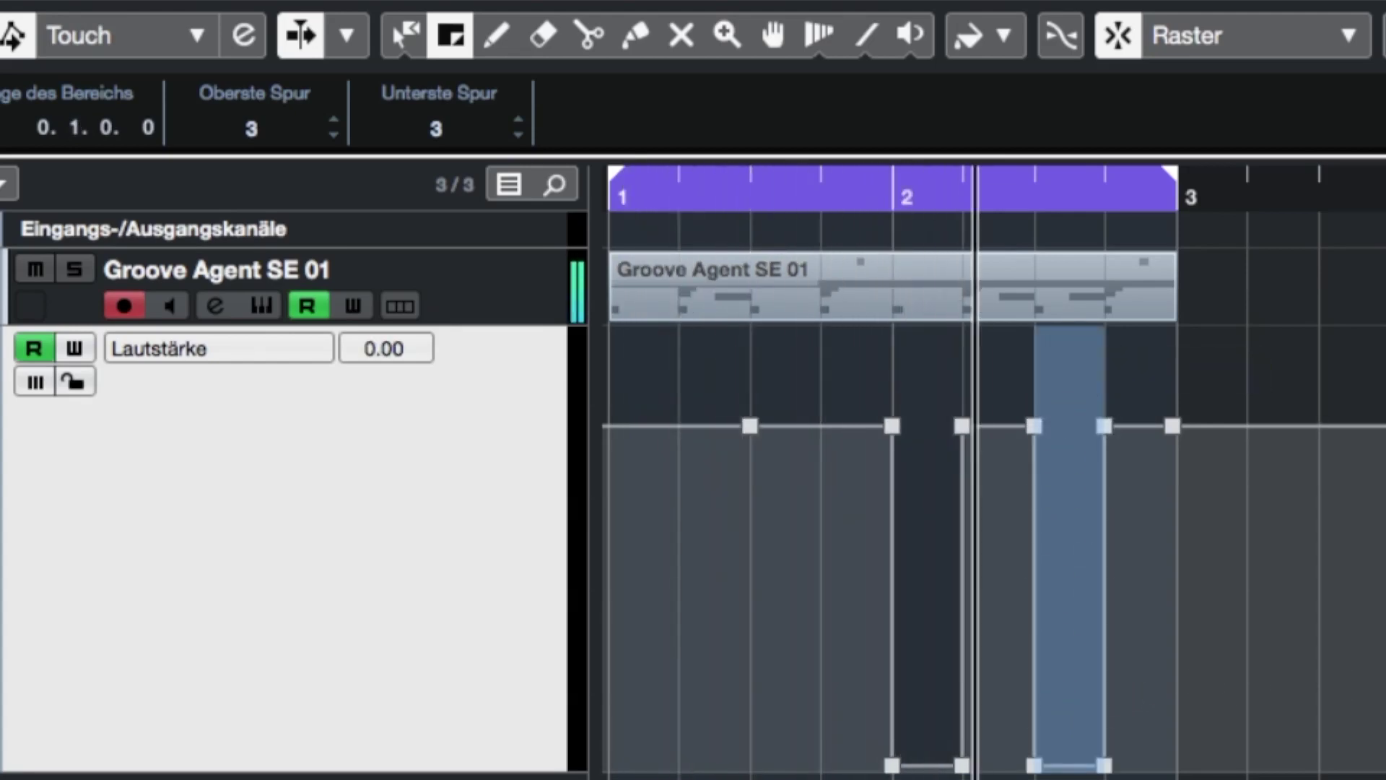
key("space")
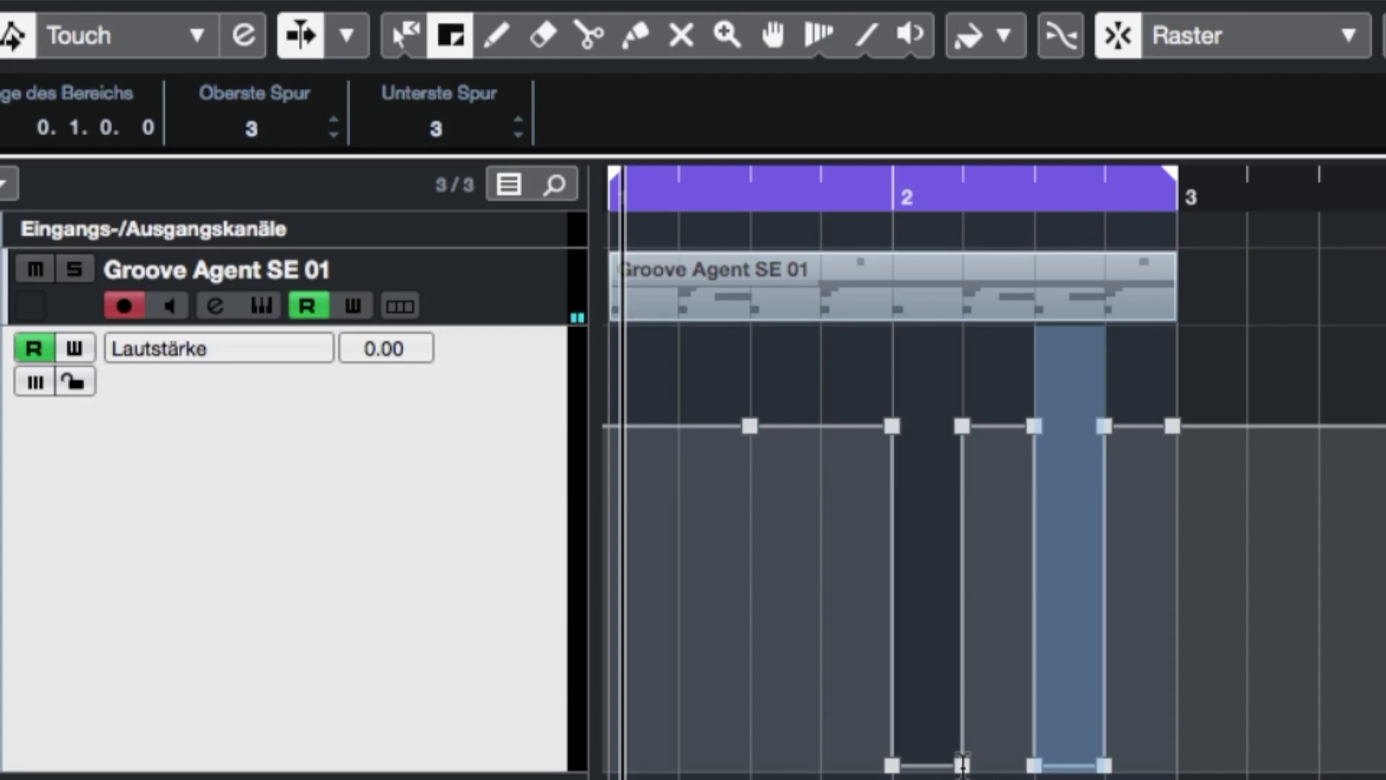
Move the closing -oo point of each gap back to 2.1 and 2.3 to form rising ramps, and play the cycle
left_click_drag(962, 764, 895, 766)
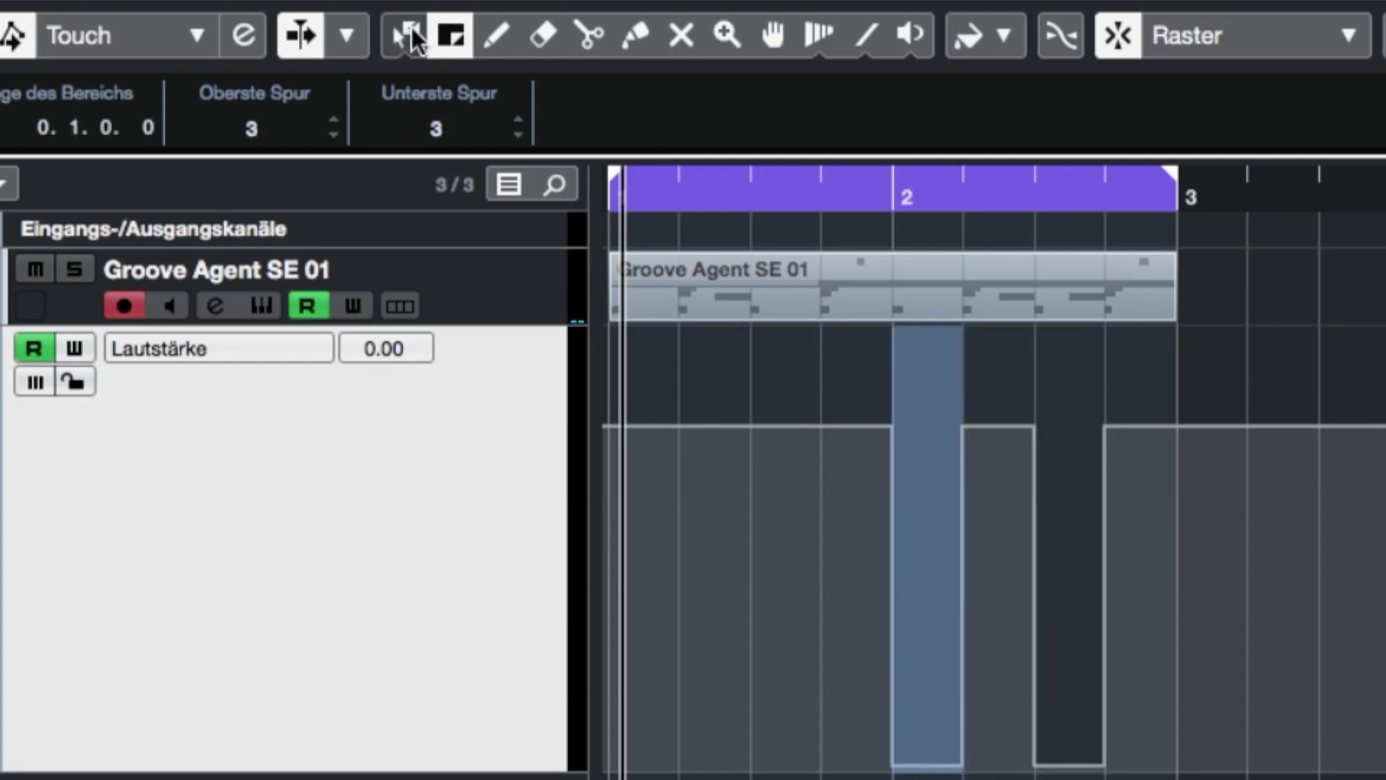
left_click(409, 32)
left_click_drag(960, 764, 895, 768)
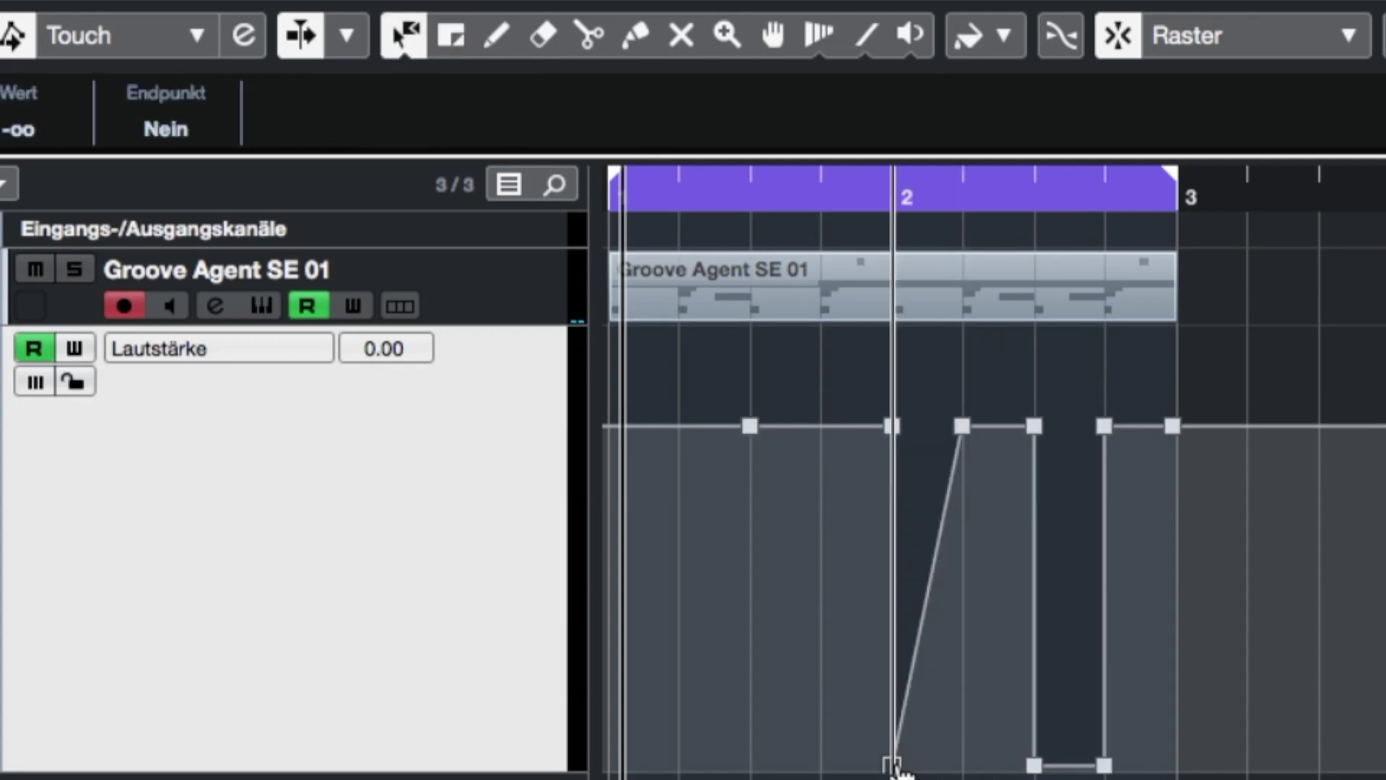
left_click_drag(1103, 764, 1035, 765)
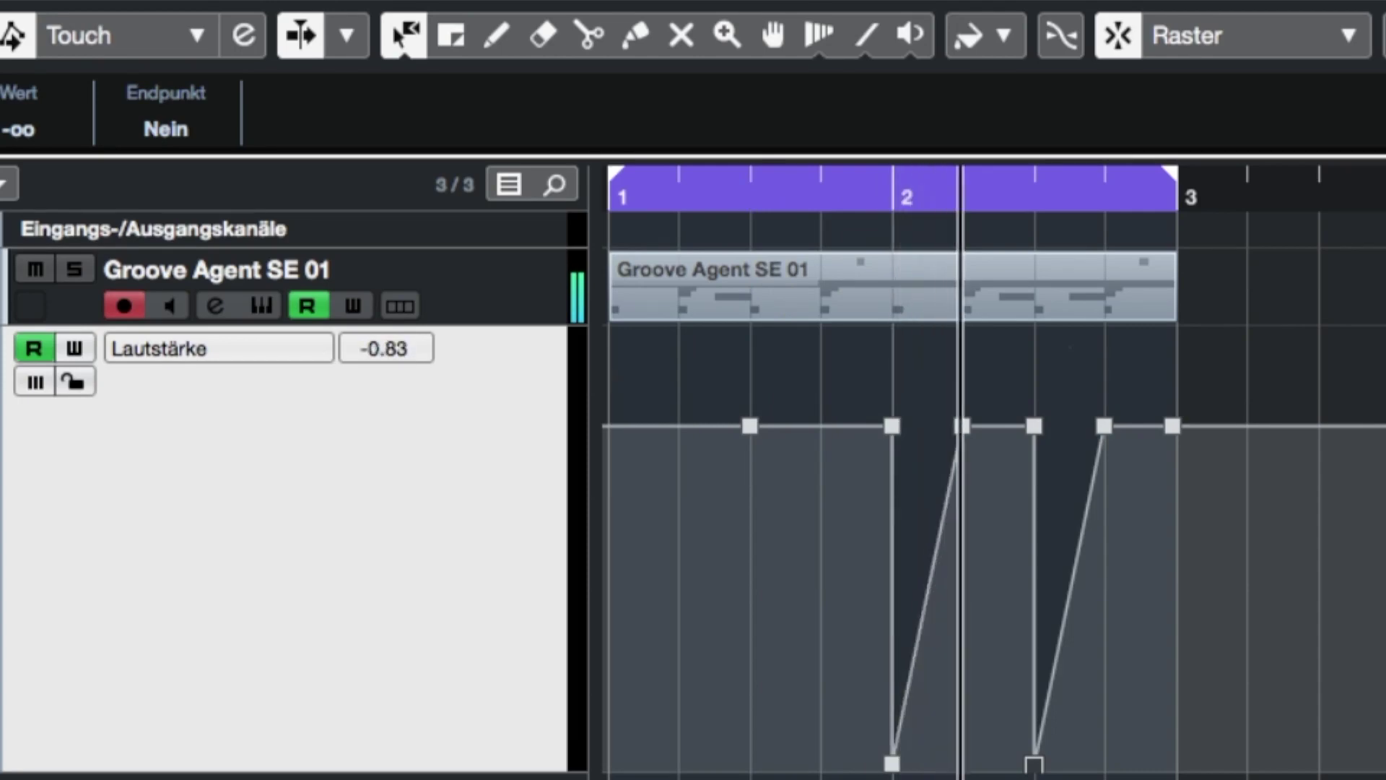
key("space")
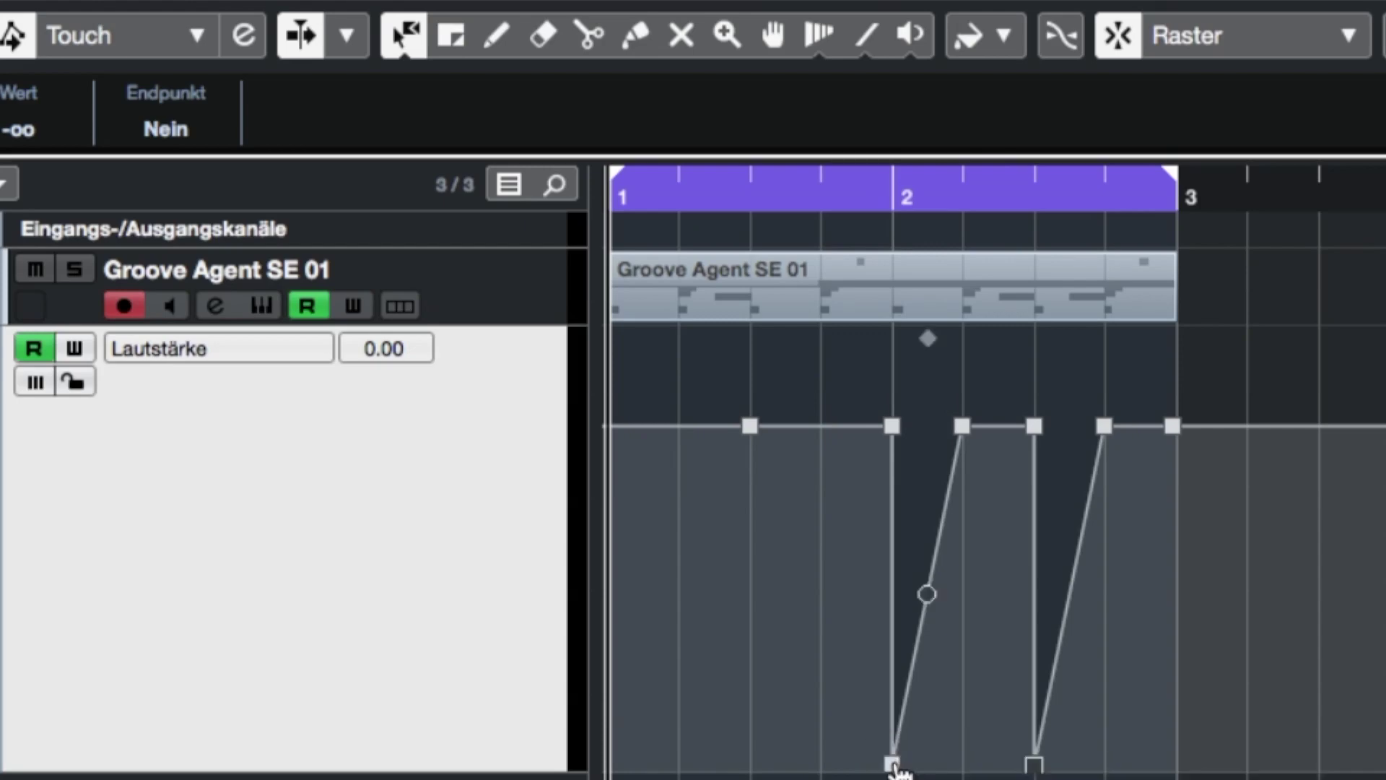
Delete all Lautstärke automation data of the Groove Agent SE 01 track
left_click(211, 351)
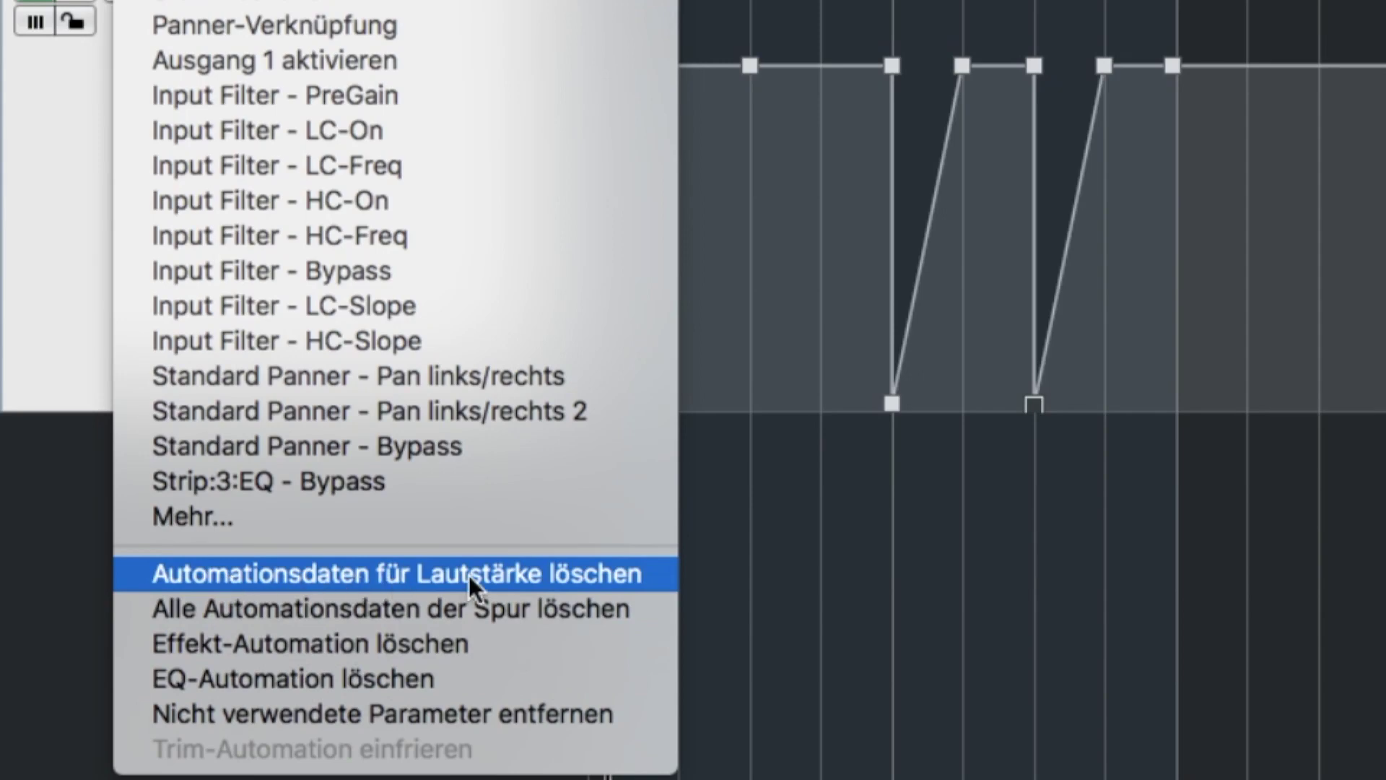
left_click(609, 569)
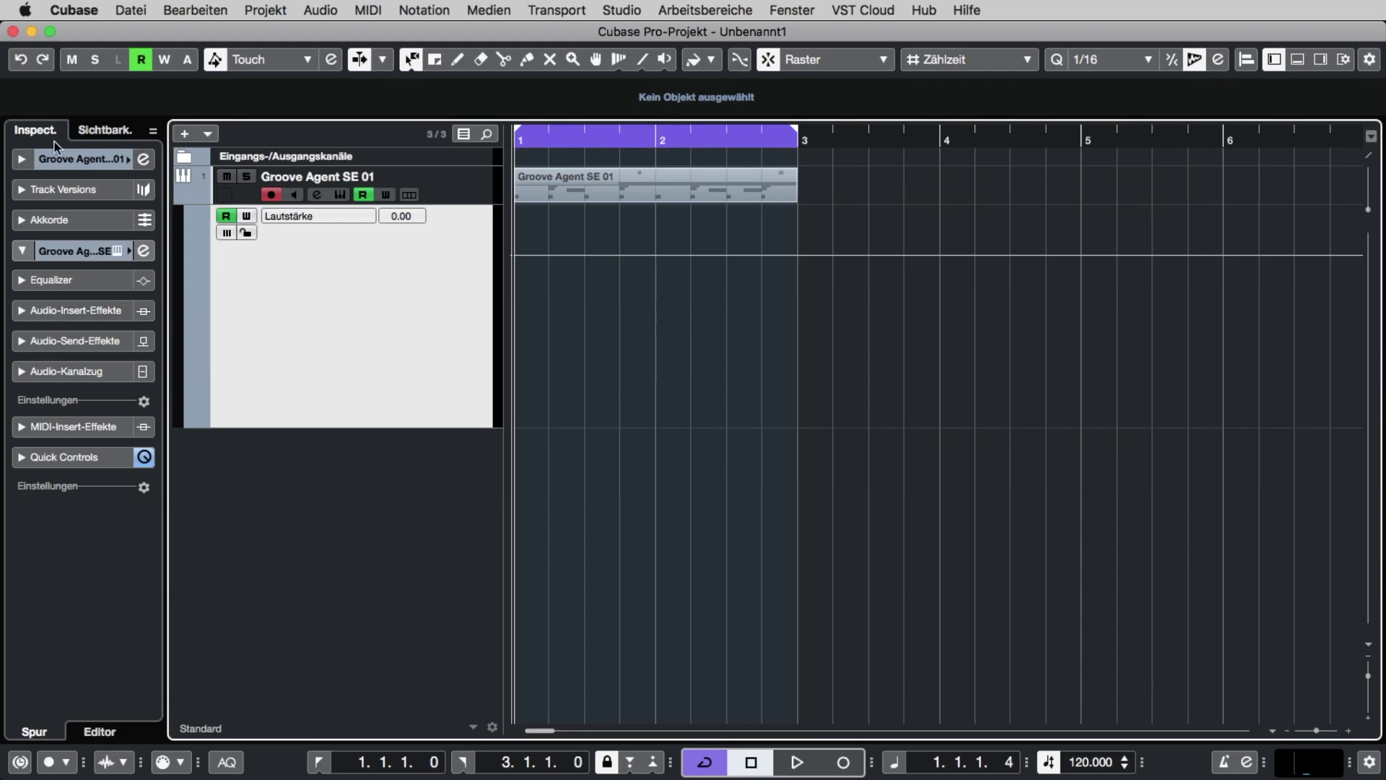
Examine the track visibility list and the Inspector in the left zone, and toggle the zone off and on
left_click(105, 130)
left_click(43, 131)
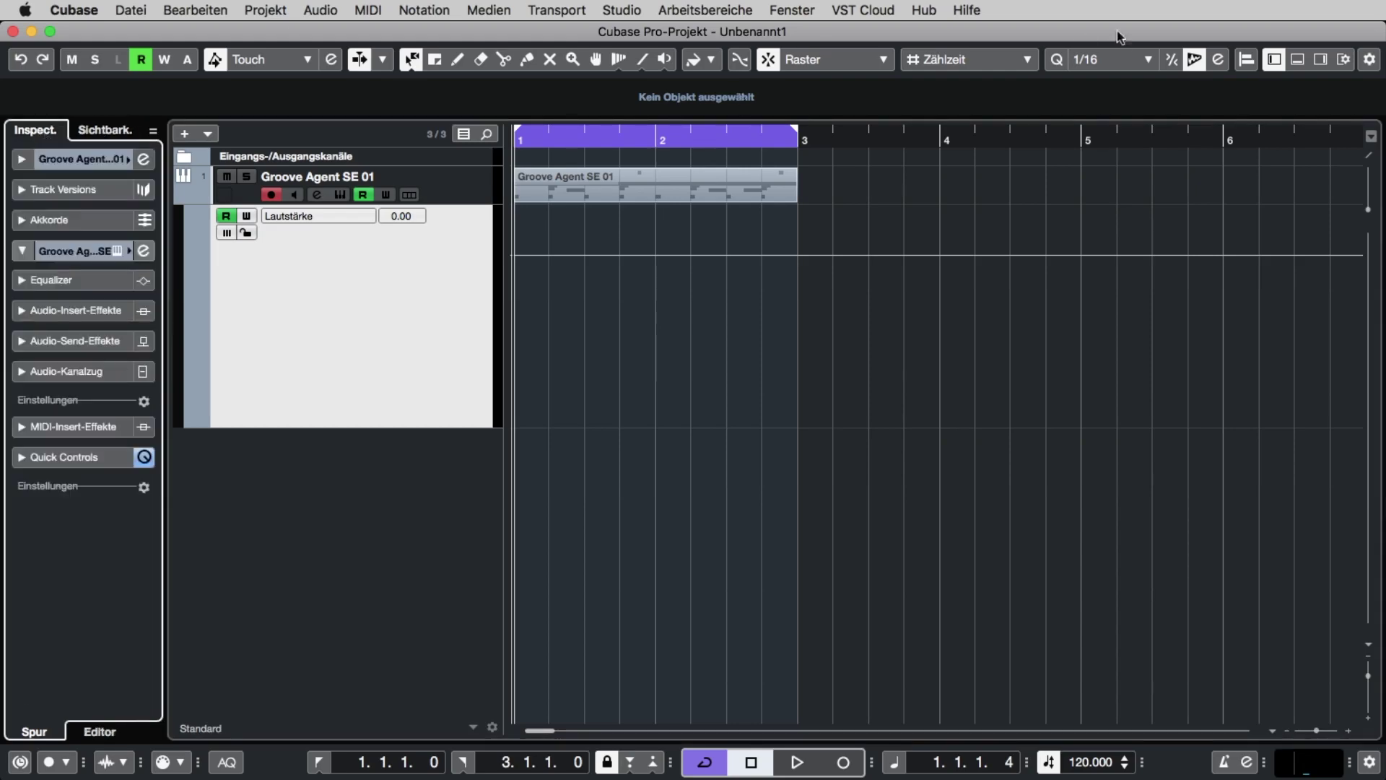
left_click(1275, 61)
left_click(1274, 61)
left_click(1274, 60)
left_click(1275, 61)
left_click(122, 130)
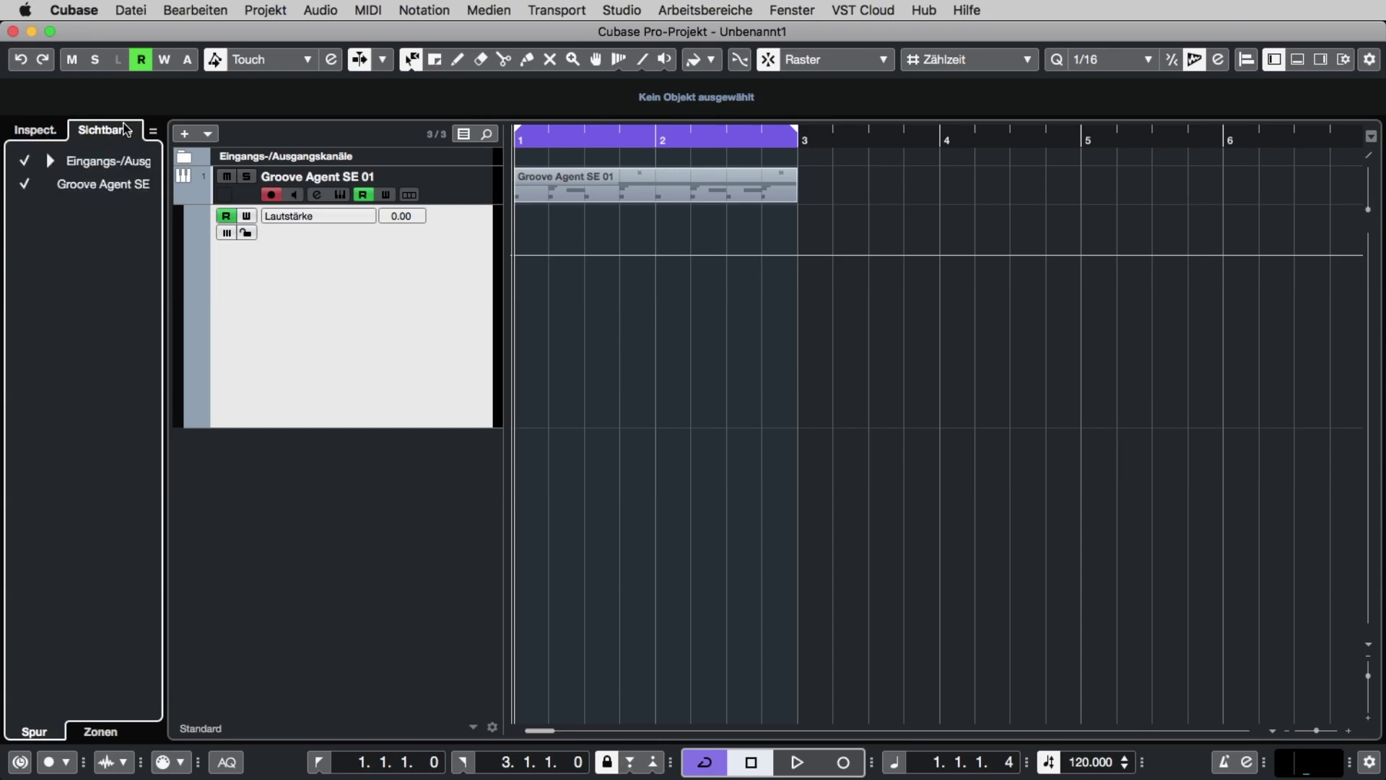
left_click(40, 132)
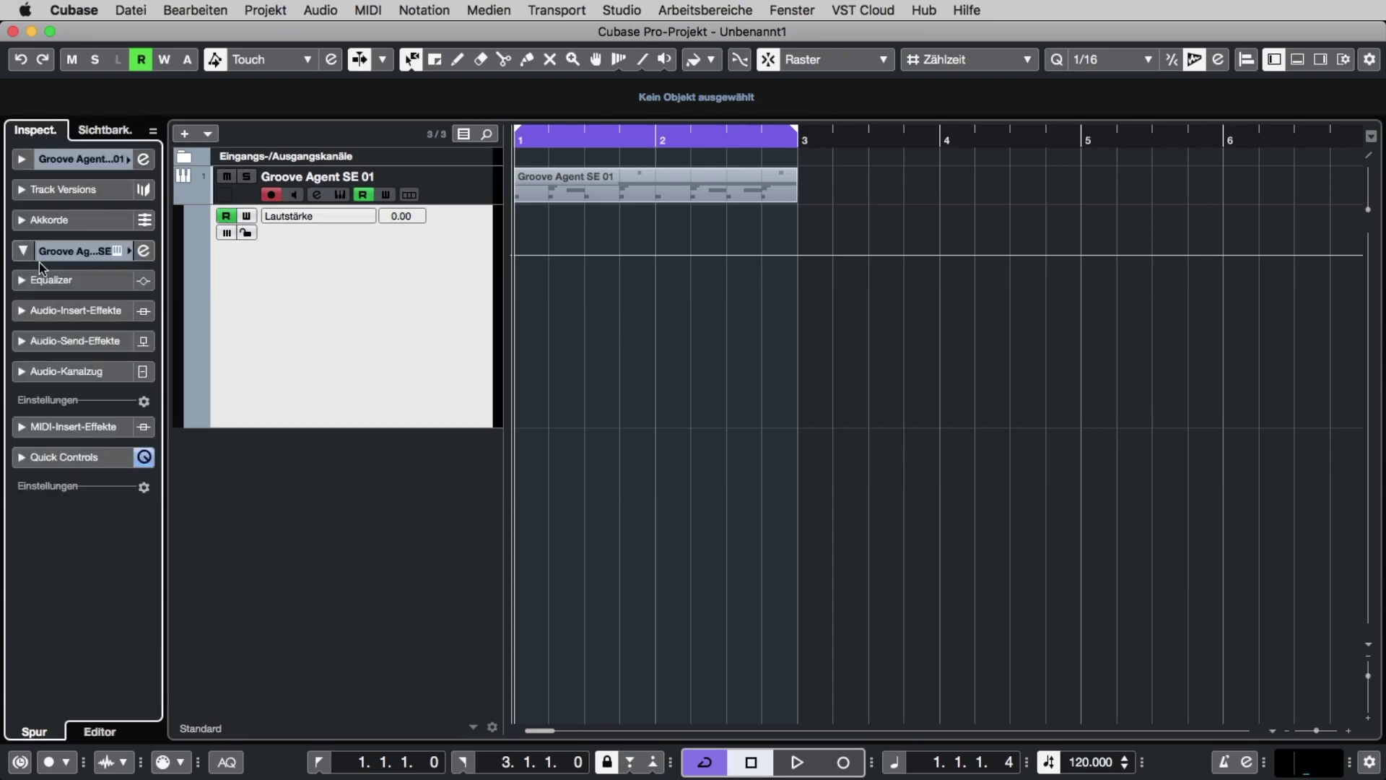
Load Steinberg's DualFilter into the first audio insert slot of the Groove Agent SE 01 track and move its window over the project
left_click(20, 311)
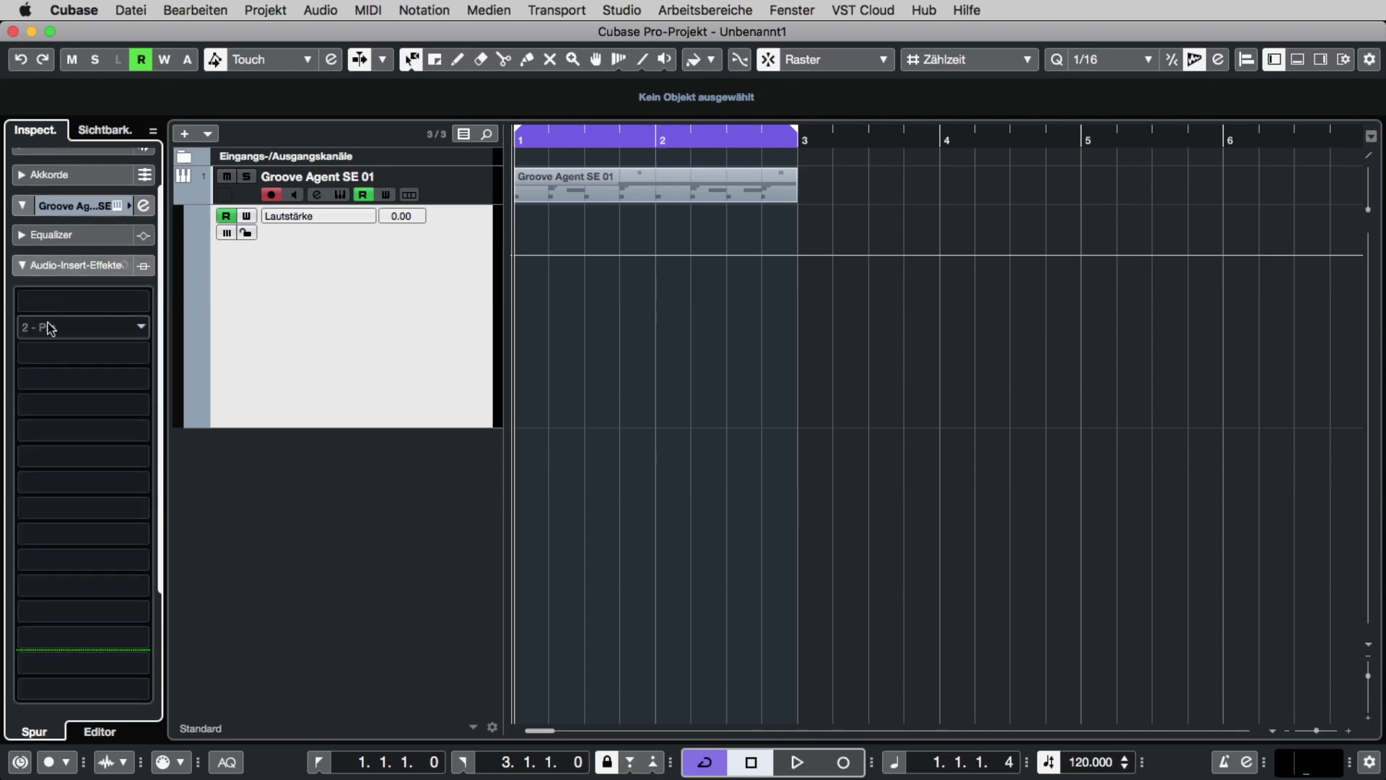
left_click(142, 304)
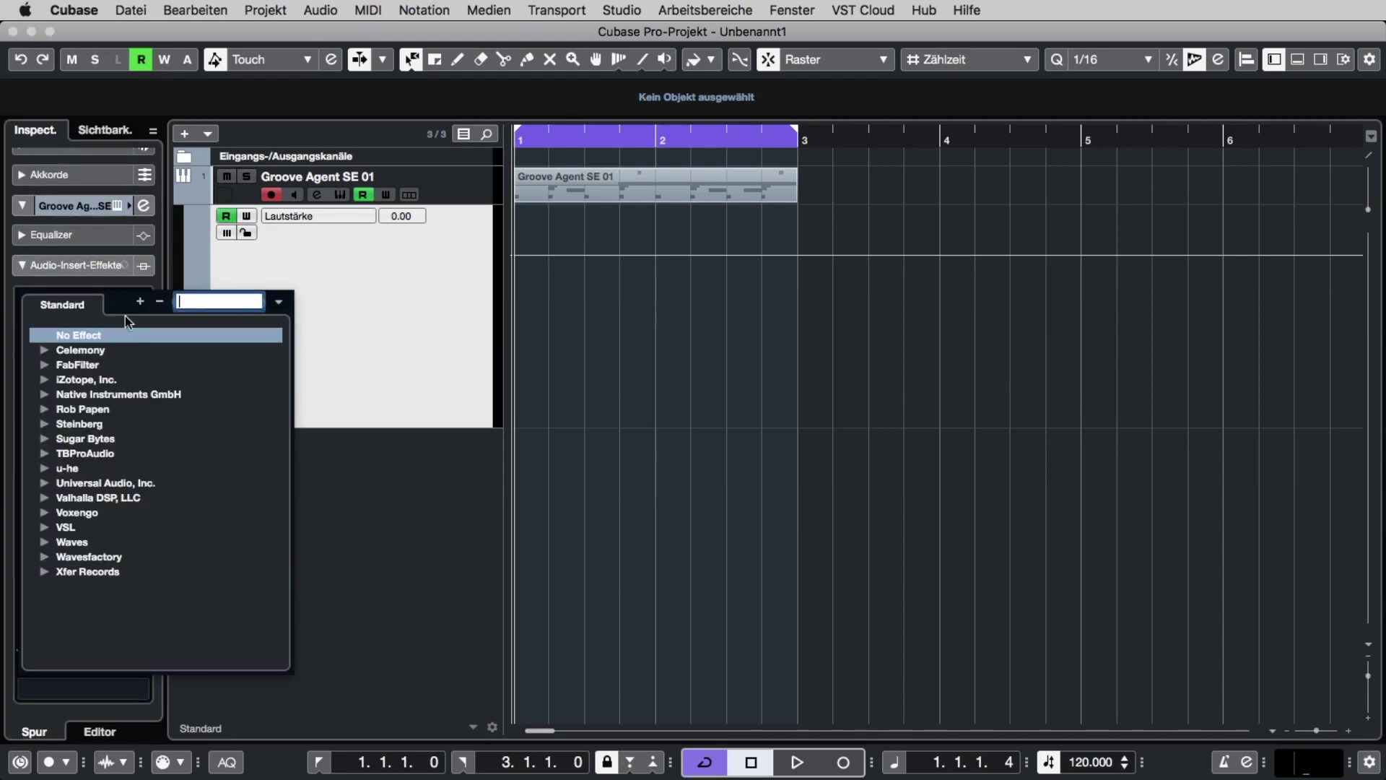
left_click(45, 425)
scroll(132, 460, "down", 2)
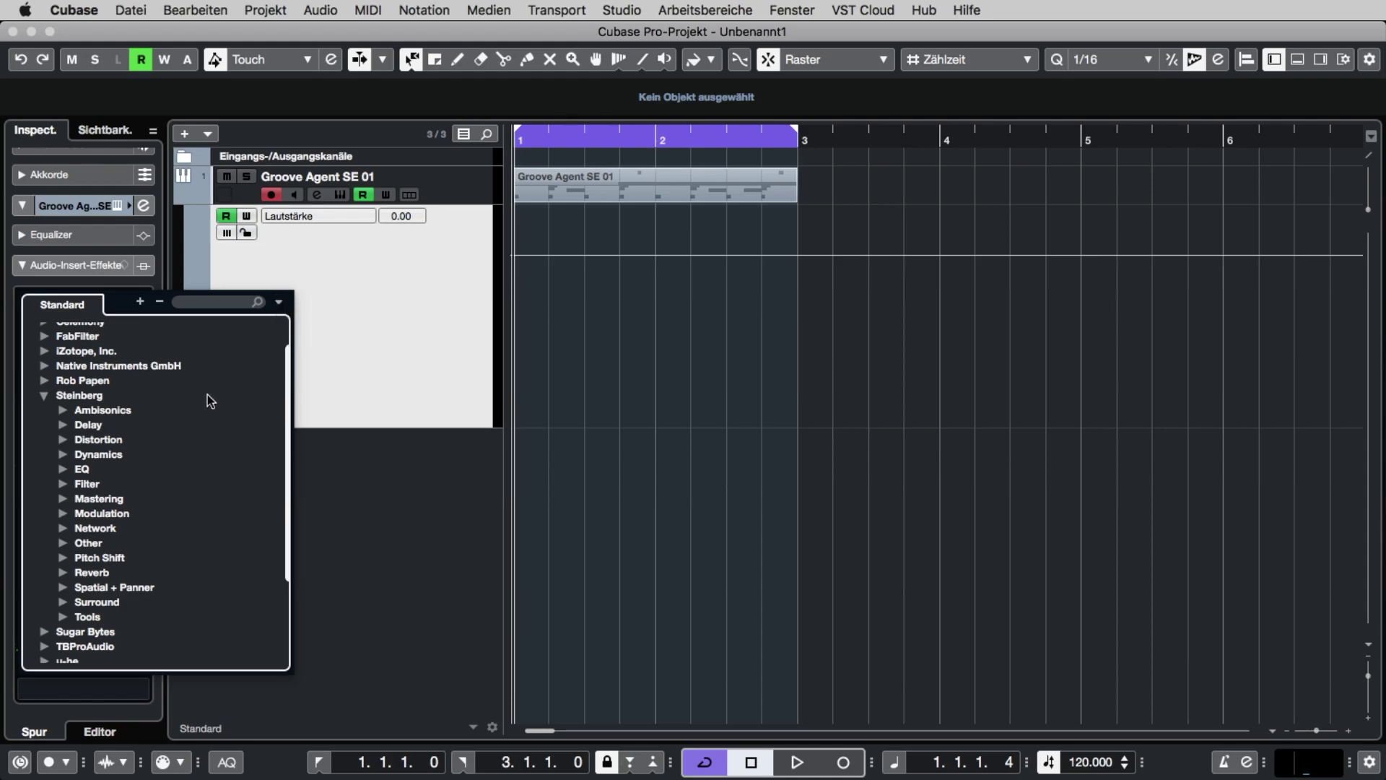
left_click(63, 485)
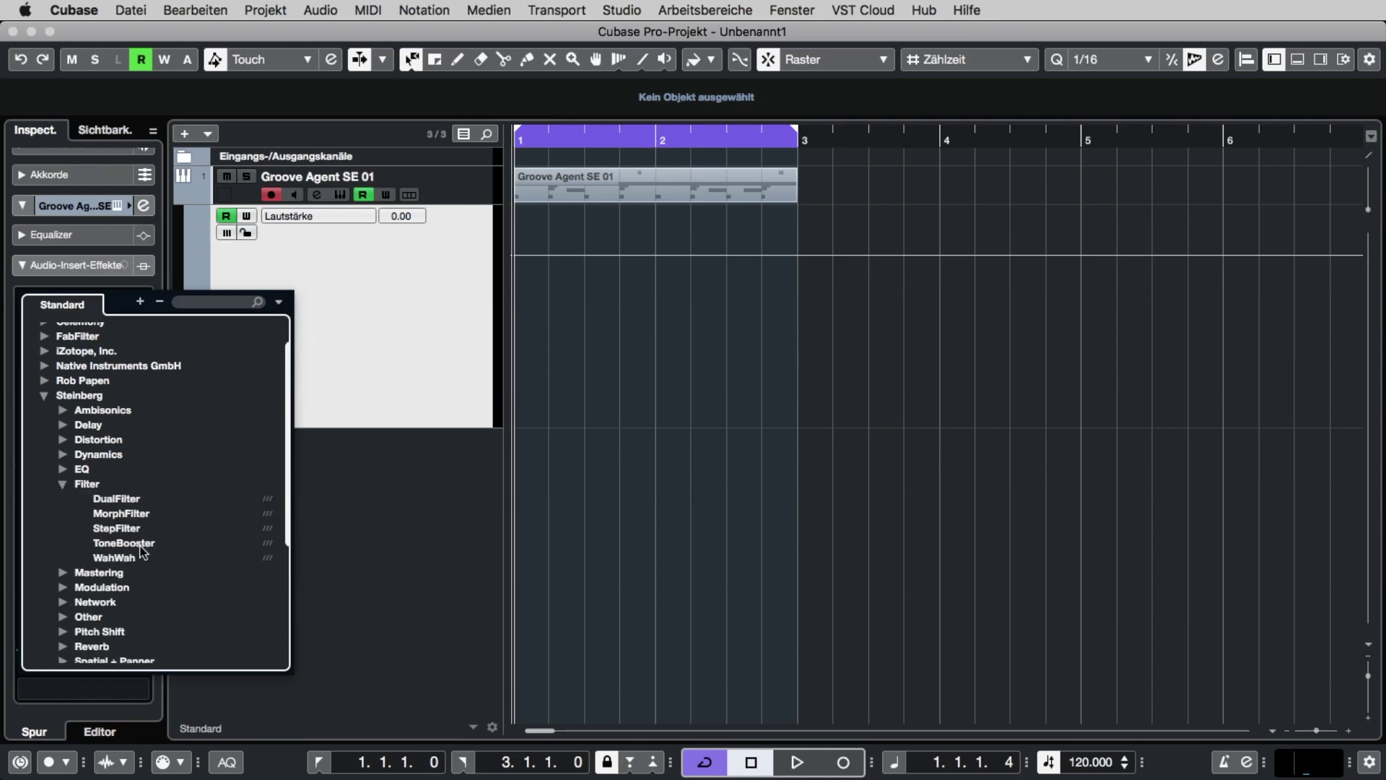
left_click(121, 499)
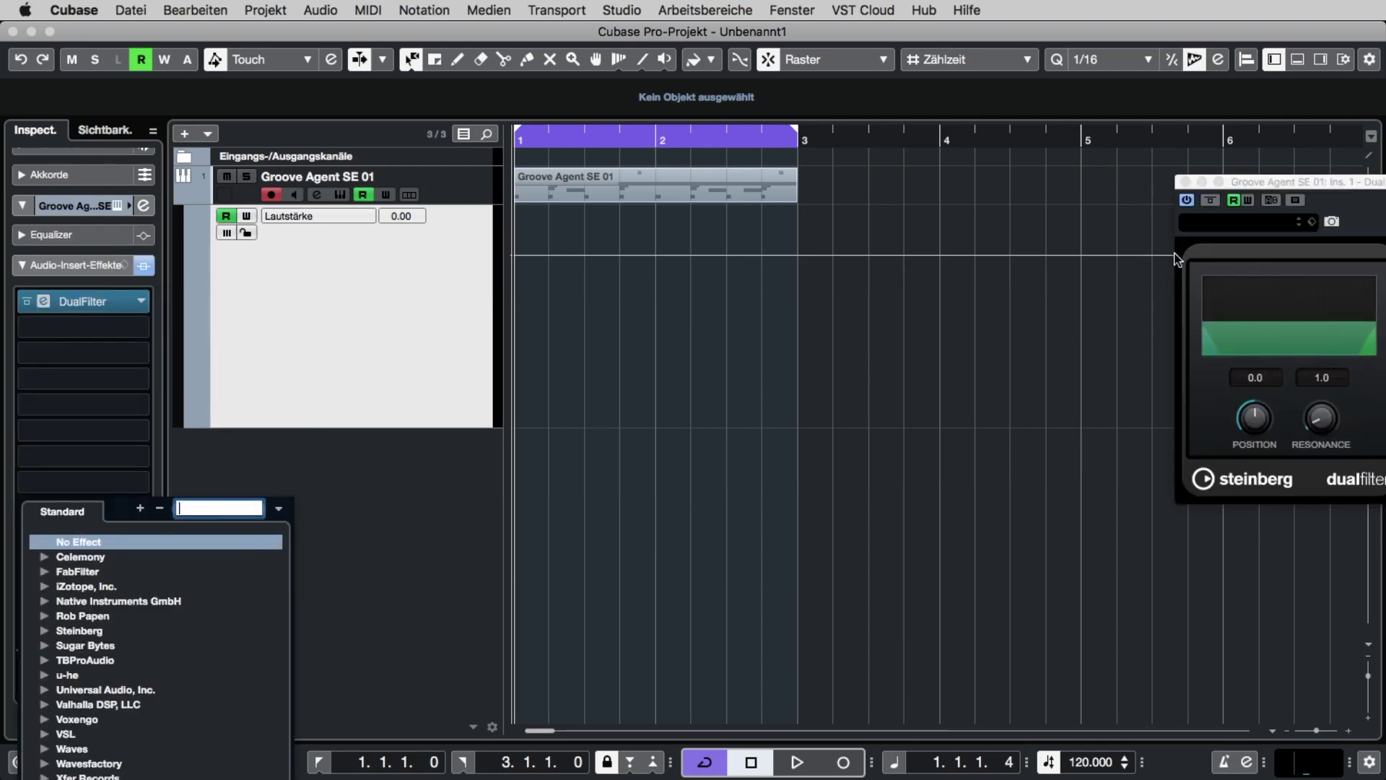
left_click_drag(1284, 189, 721, 150)
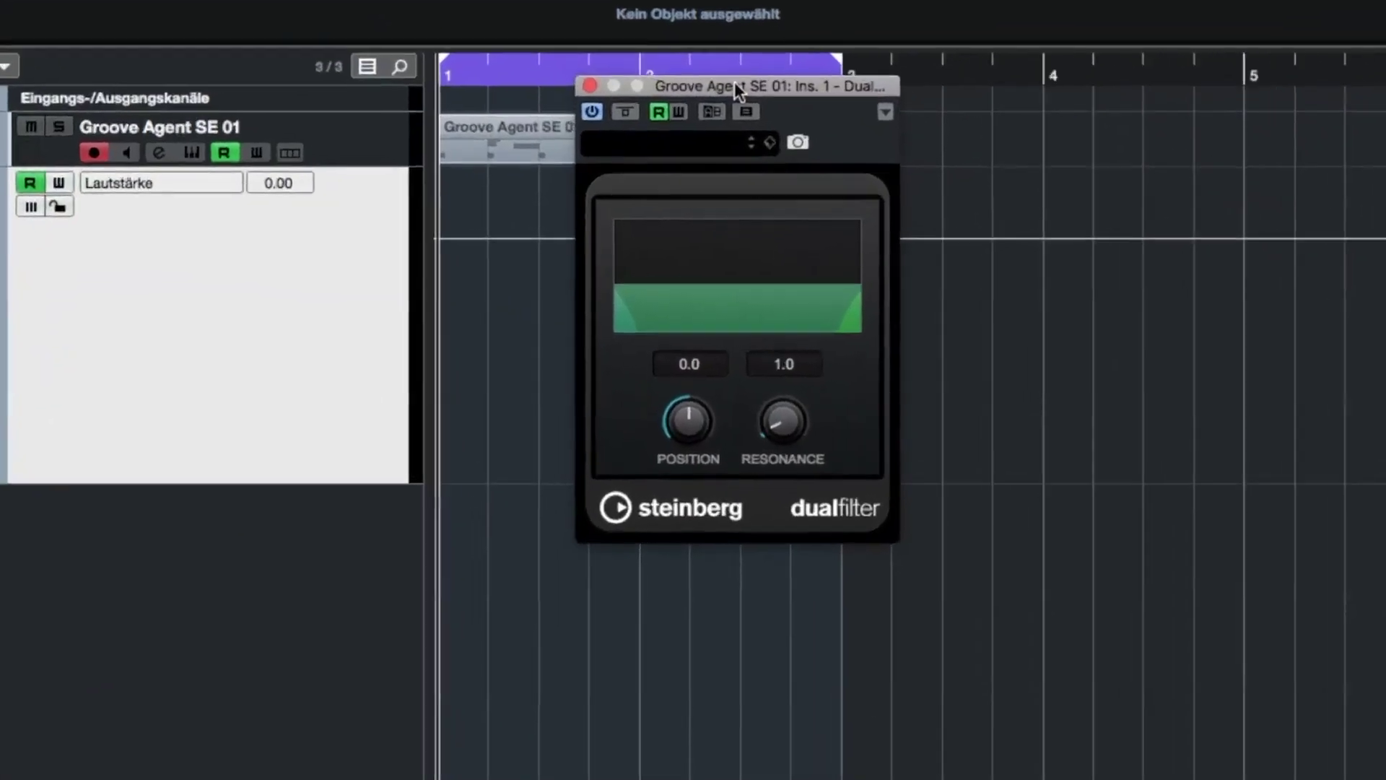
Play the cycle while trying out DualFilter's Position and Resonance, ending with Position at 0.0 and Resonance at 2.8
key("space")
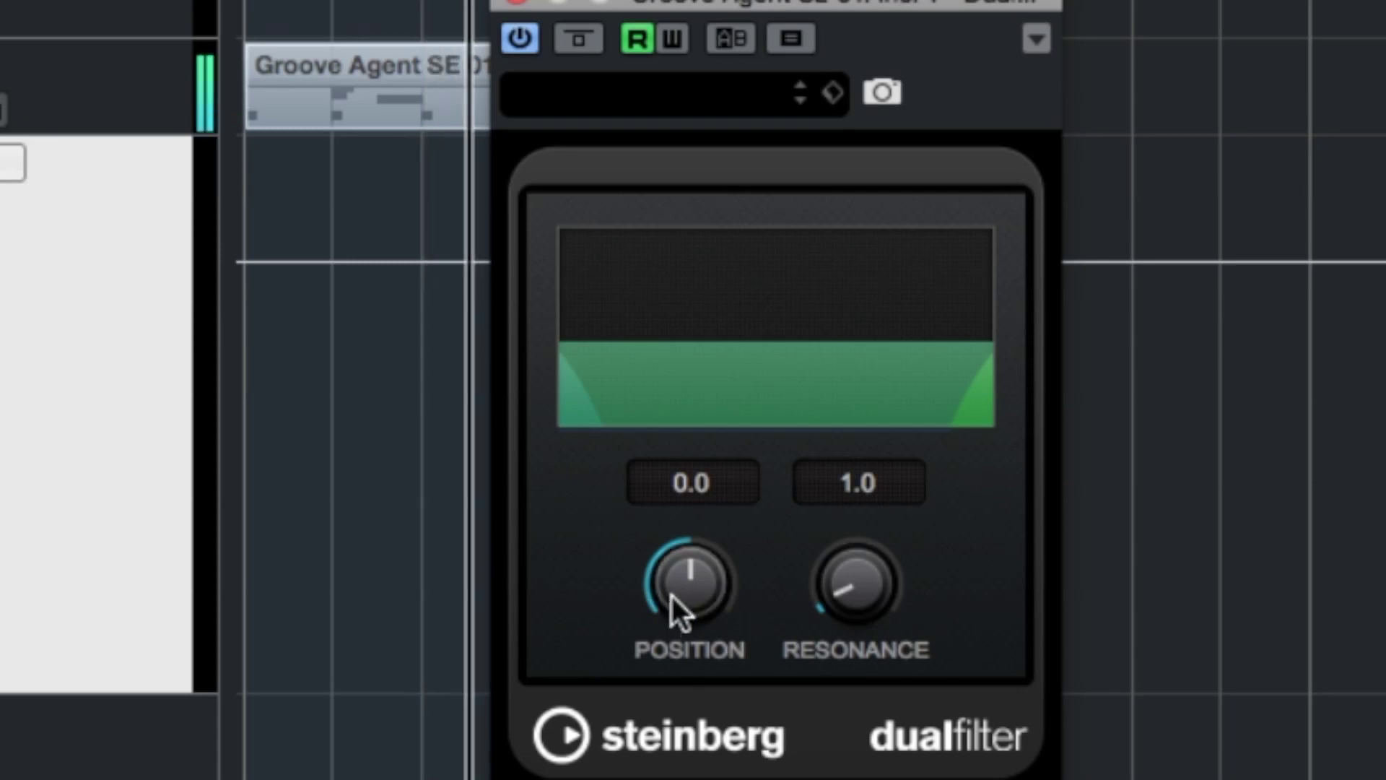
mouse_move(677, 609)
left_mouse_down()
mouse_move(681, 505)
mouse_move(718, 361)
mouse_move(686, 586)
left_mouse_up()
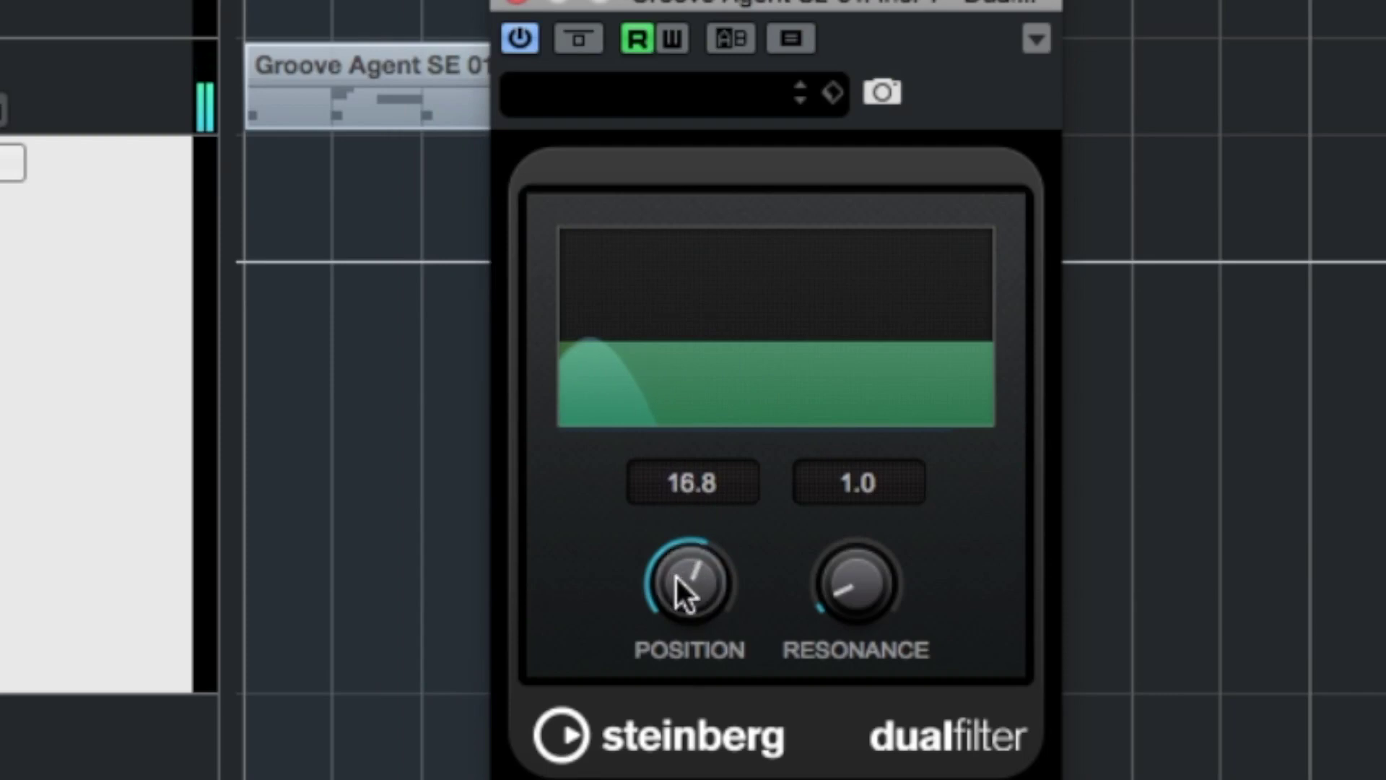
left_click_drag(683, 575, 677, 667)
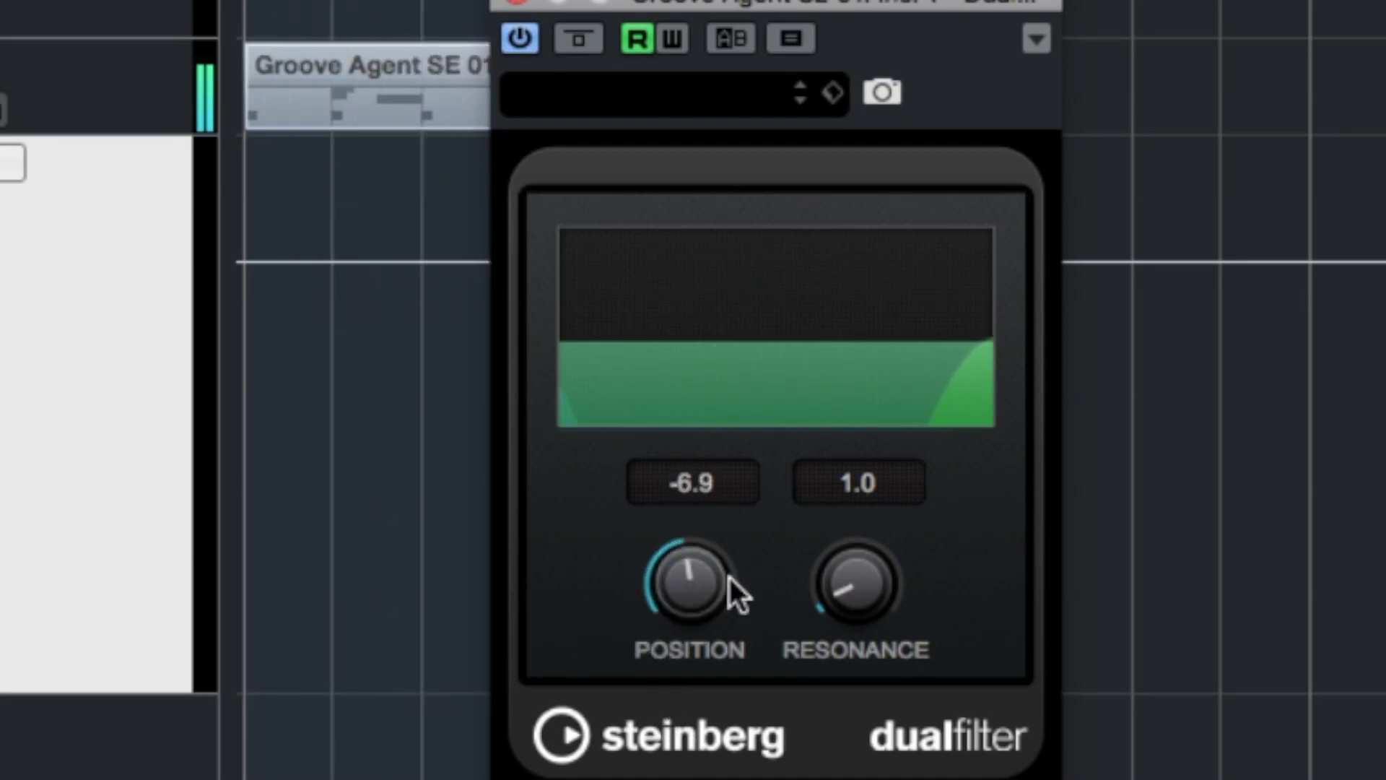
left_click_drag(849, 592, 782, 458)
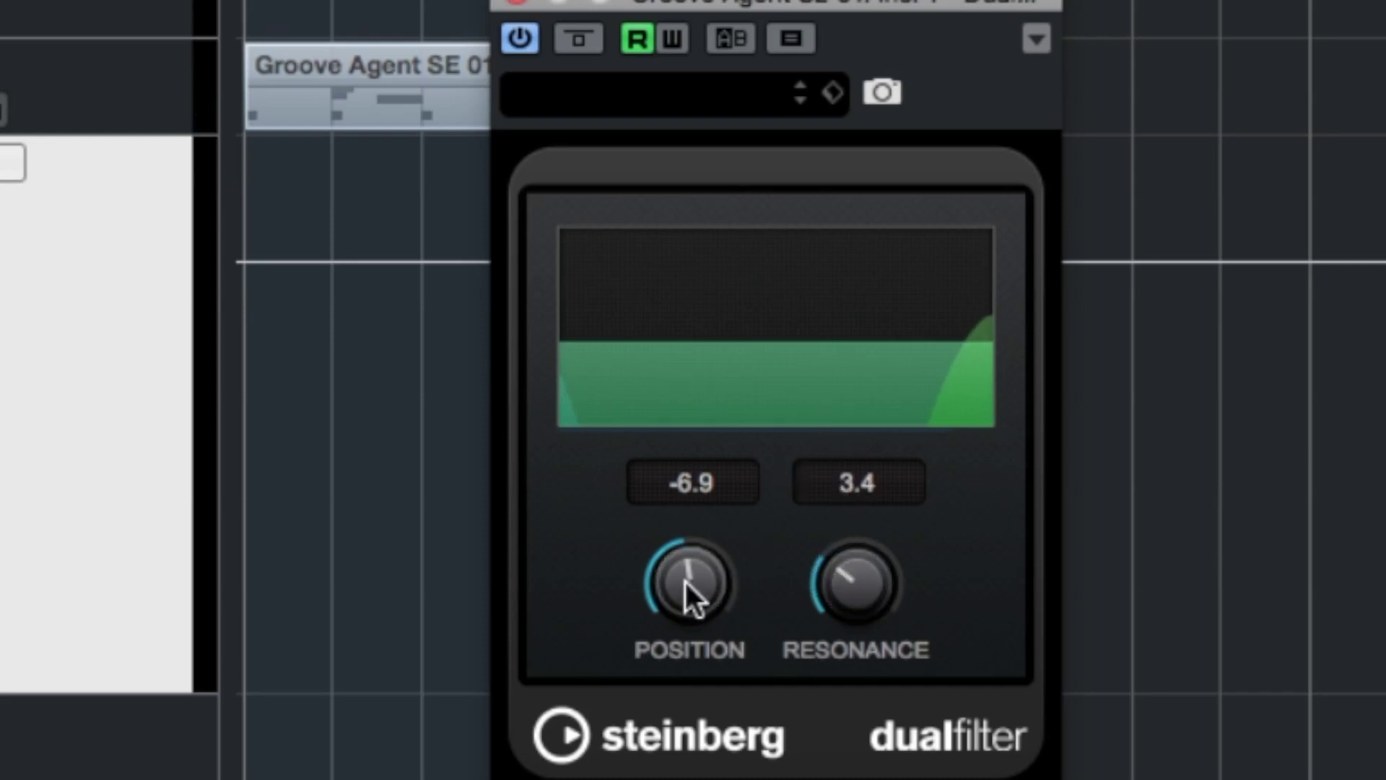
mouse_move(687, 582)
left_mouse_down()
mouse_move(690, 430)
mouse_move(693, 483)
mouse_move(804, 609)
mouse_move(854, 575)
mouse_move(813, 374)
mouse_move(801, 433)
mouse_move(692, 512)
mouse_move(699, 481)
mouse_move(684, 665)
mouse_move(678, 458)
mouse_move(674, 604)
mouse_move(712, 587)
left_mouse_up()
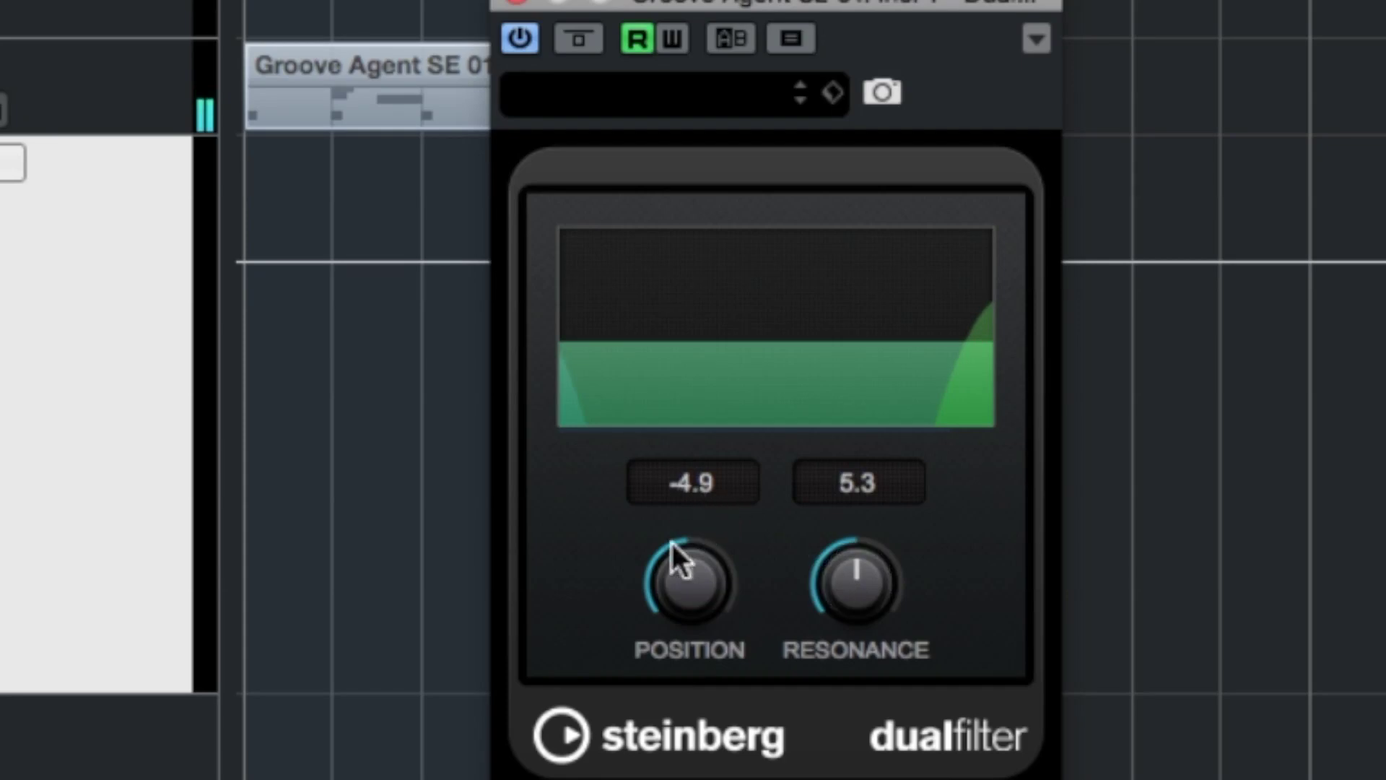
left_click_drag(902, 583, 902, 636)
mouse_move(669, 605)
left_mouse_down()
mouse_move(673, 579)
mouse_move(679, 621)
left_mouse_up()
left_click_drag(851, 624, 840, 495)
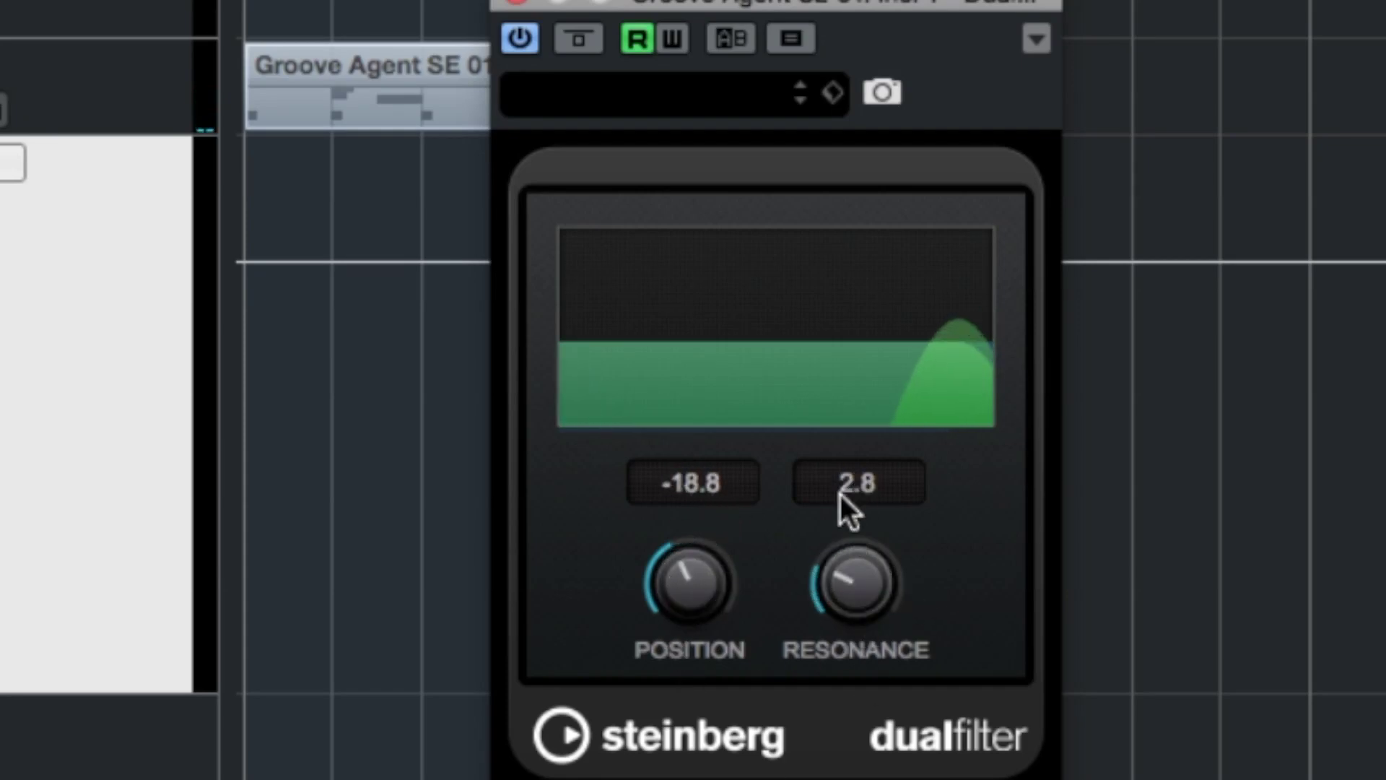
left_click_drag(690, 603, 704, 561)
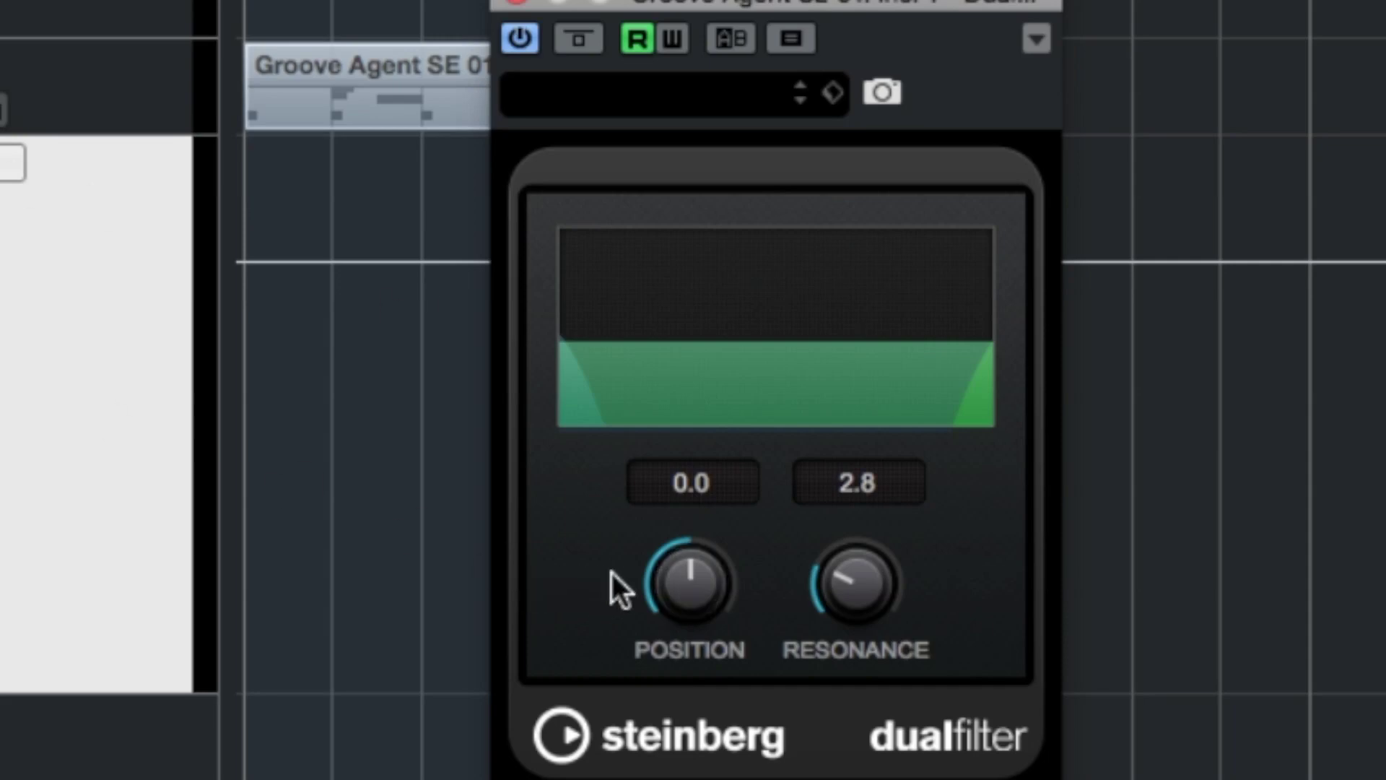
Show the automation track for DualFilter's Position parameter and move the plug-in window out of the way
right_click(686, 584)
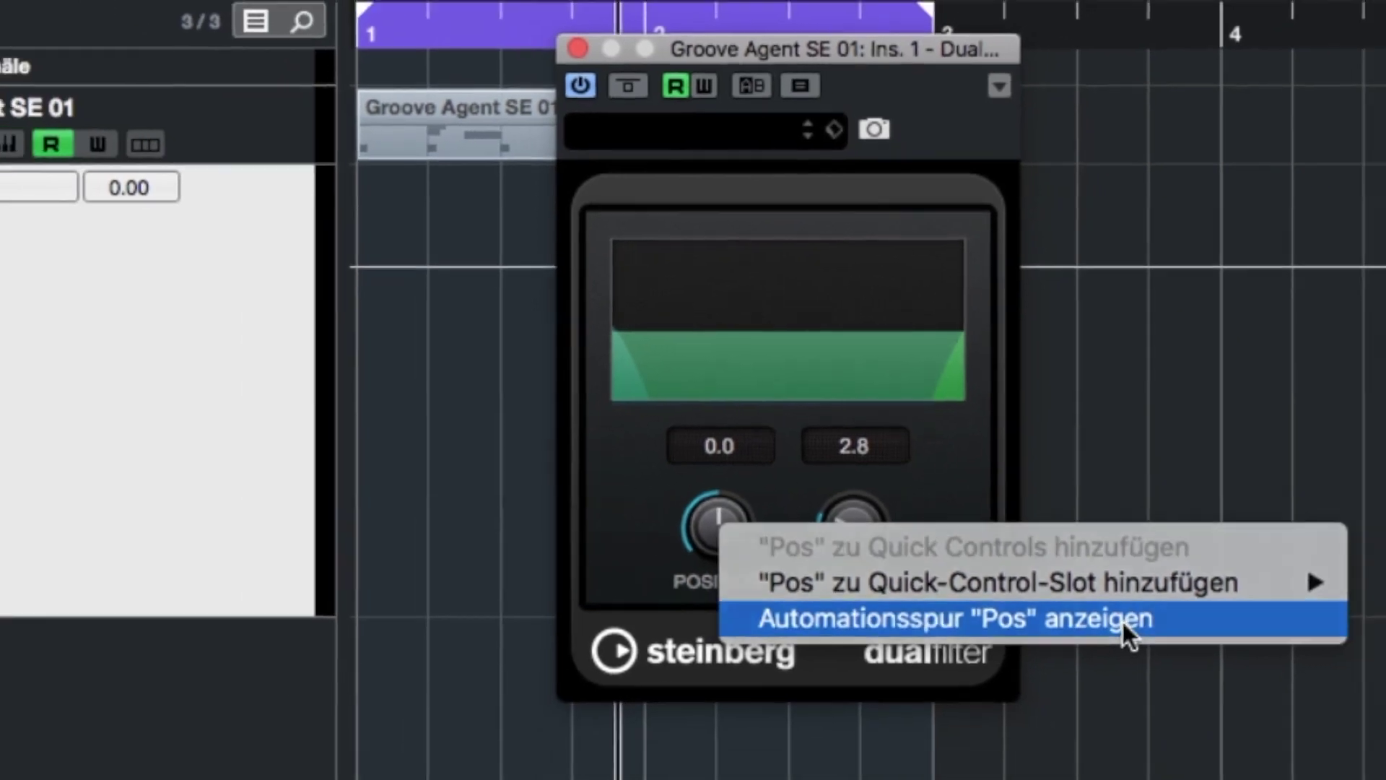
left_click(980, 699)
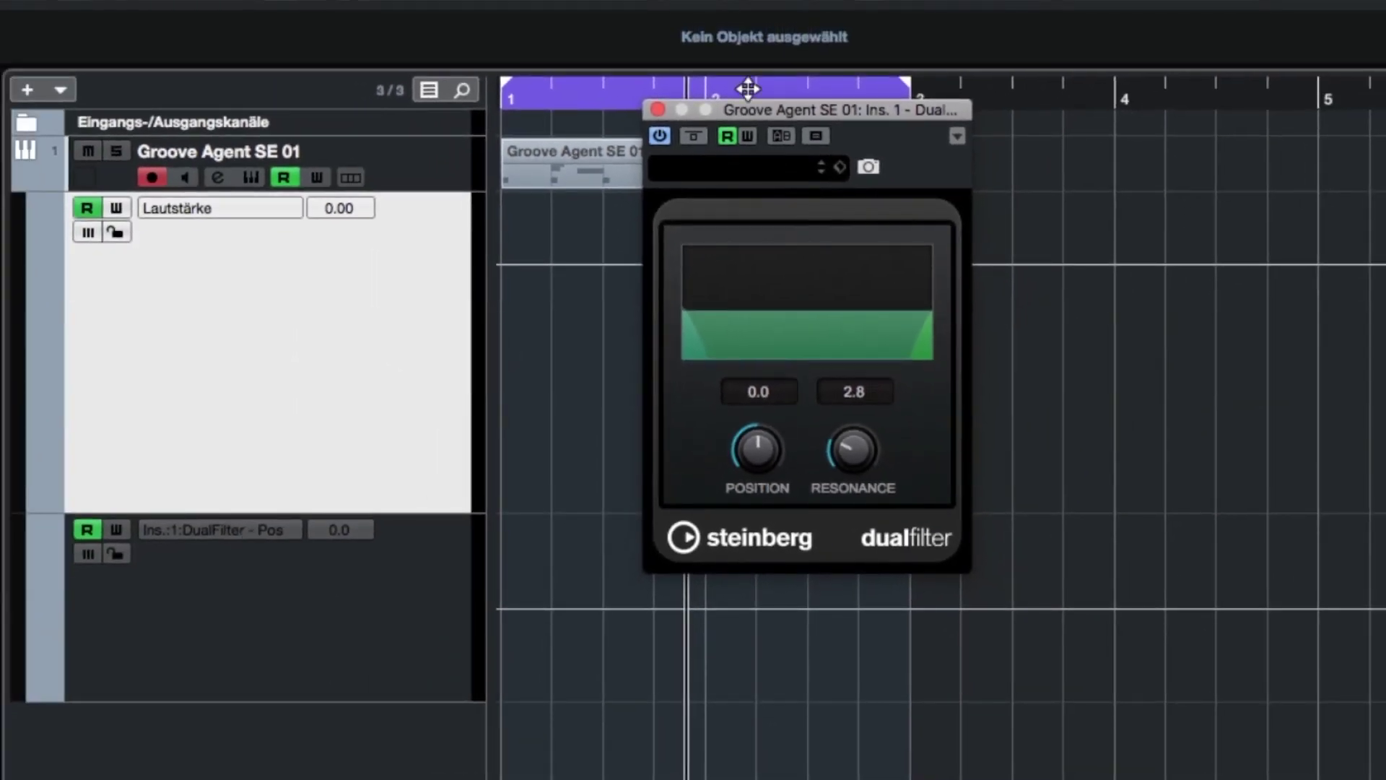
left_click_drag(771, 113, 1383, 209)
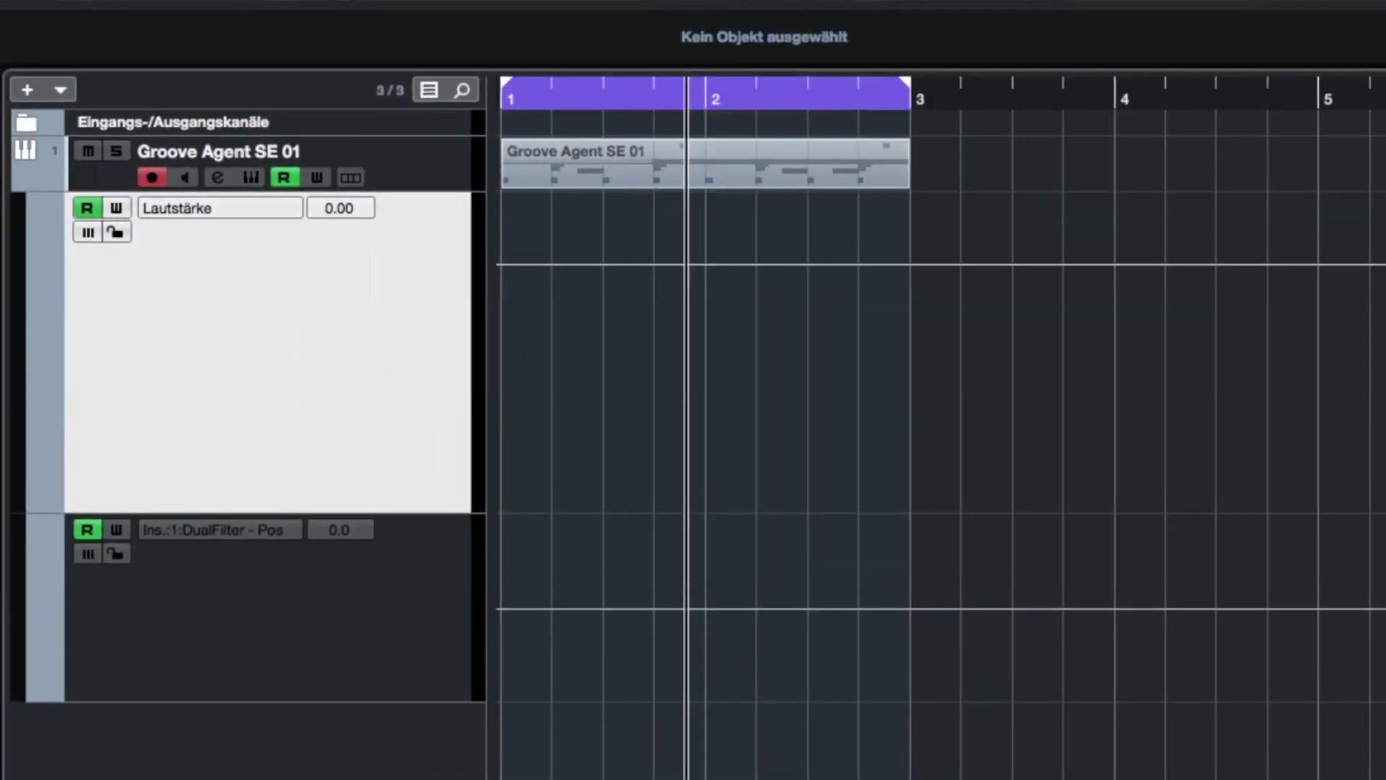
Add Position automation points at 2.1 and 2.4 with a dip to -99.0 at 2.2, bring the plug-in window back and play the cycle
left_click(710, 609)
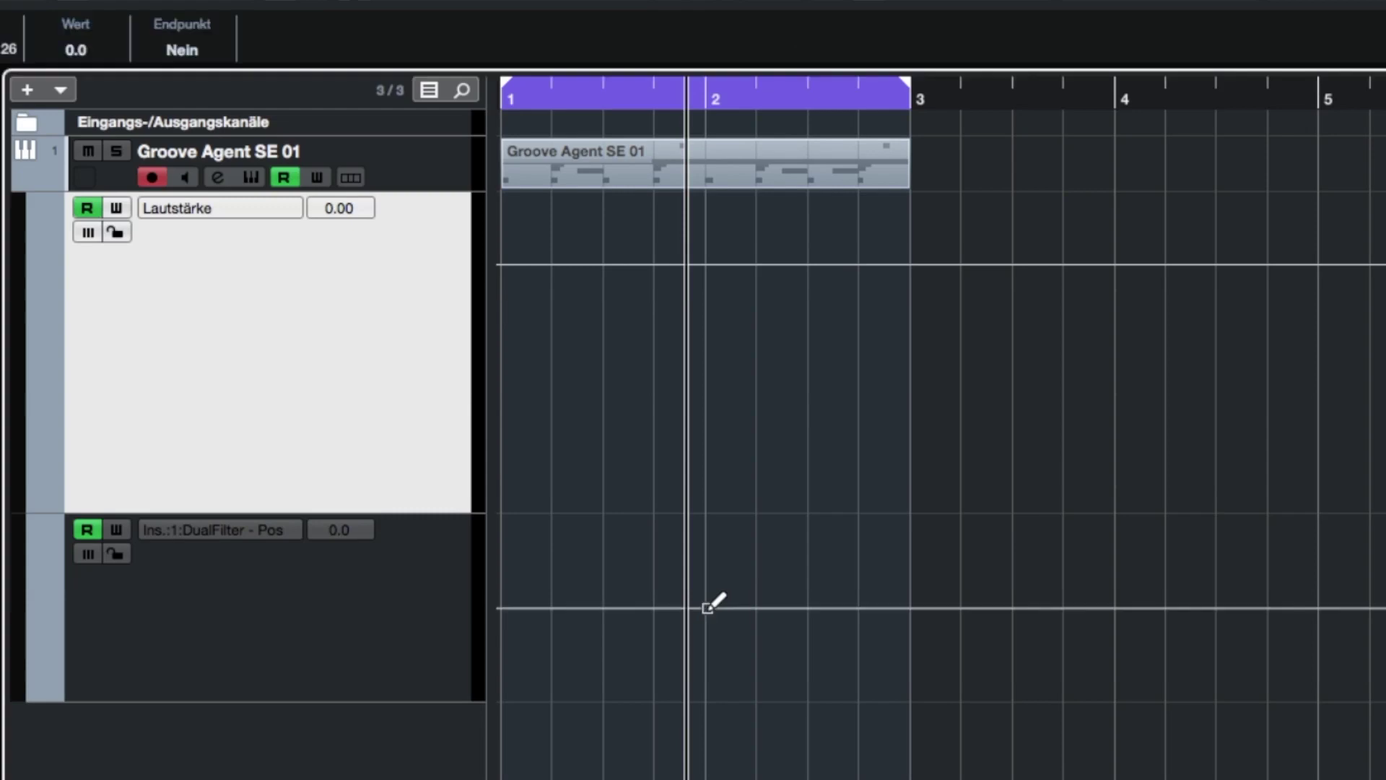
left_click(861, 607)
left_click_drag(758, 610, 755, 697)
left_click_drag(1383, 137, 1147, 131)
key("space")
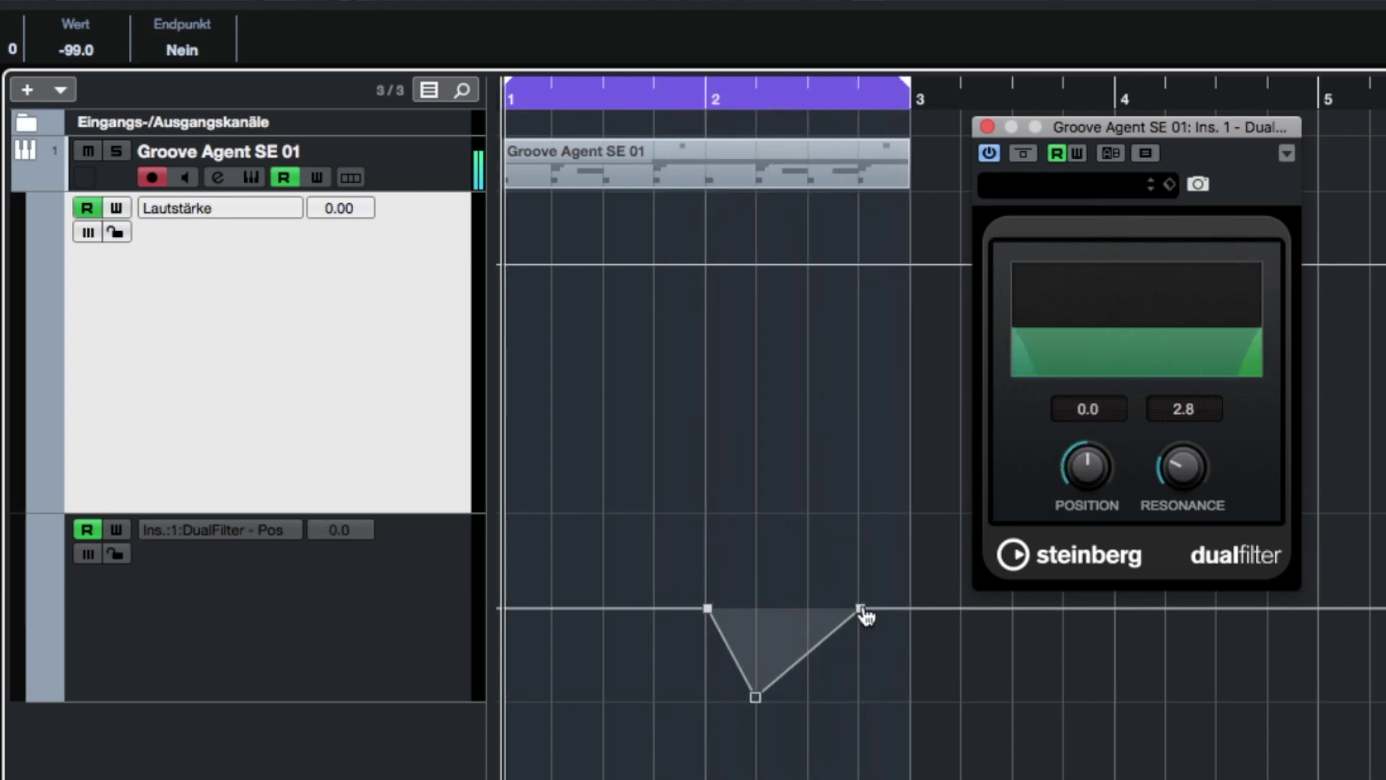
Reshape the Position curve into one ramp from -99.0 at bar 1 to bar 3, delete the surplus starting point, and play the cycle
left_click_drag(864, 615, 913, 611)
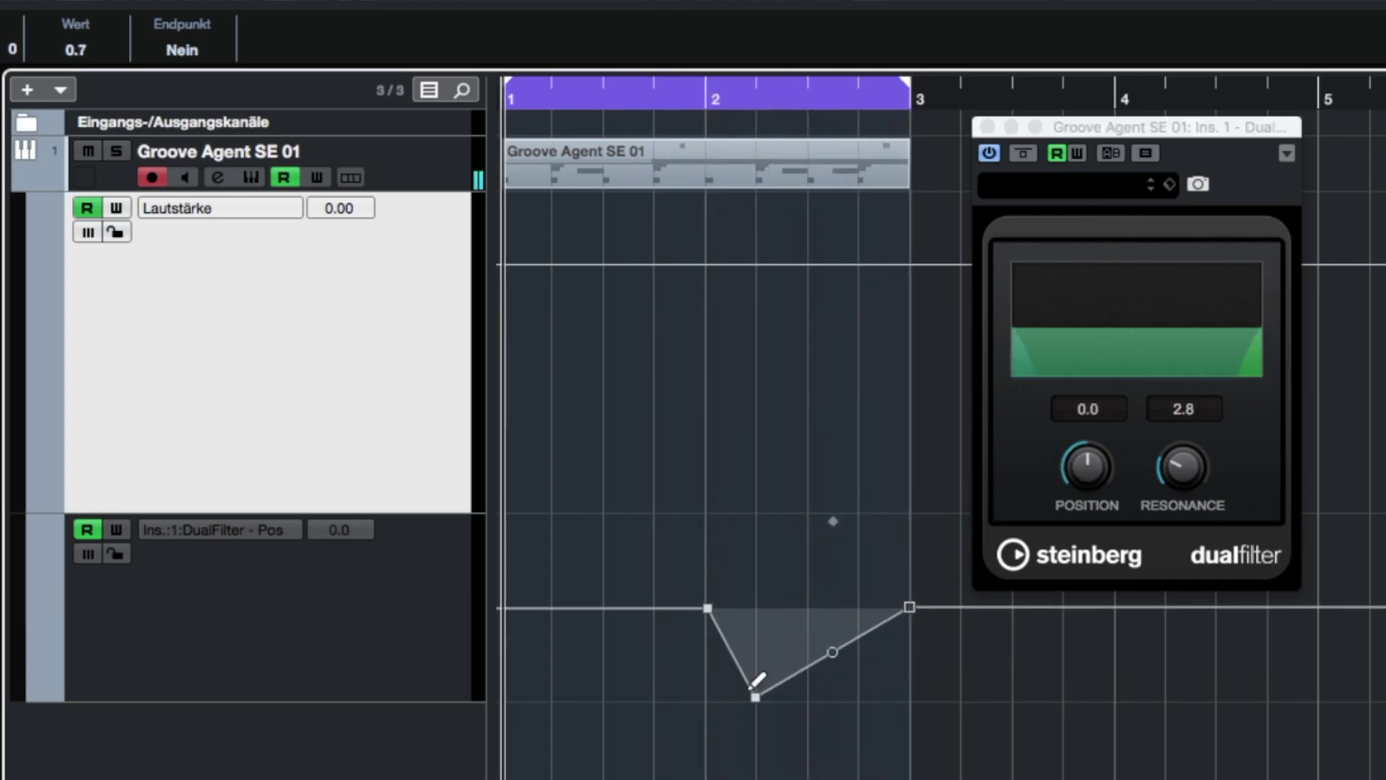
left_click_drag(711, 619, 511, 612)
left_click_drag(756, 704, 486, 708)
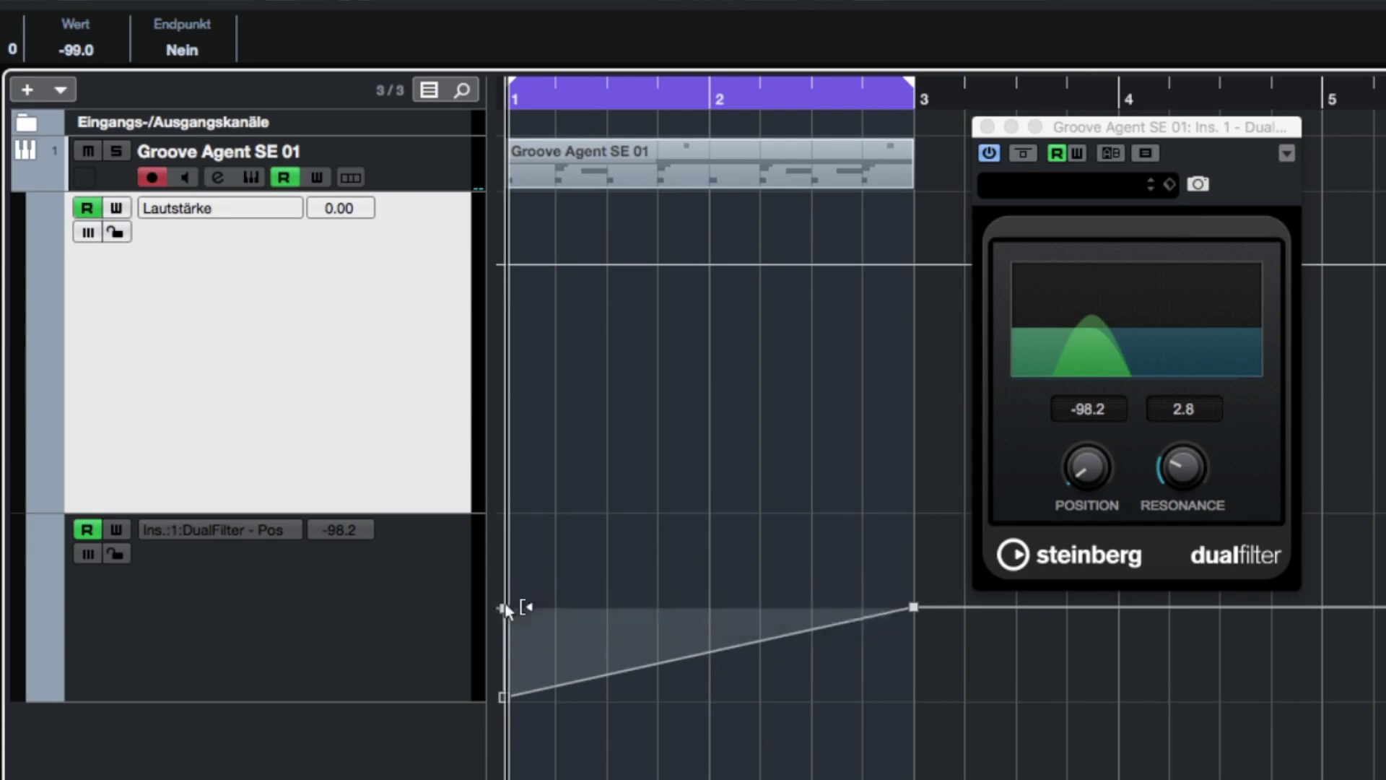
right_click(507, 614)
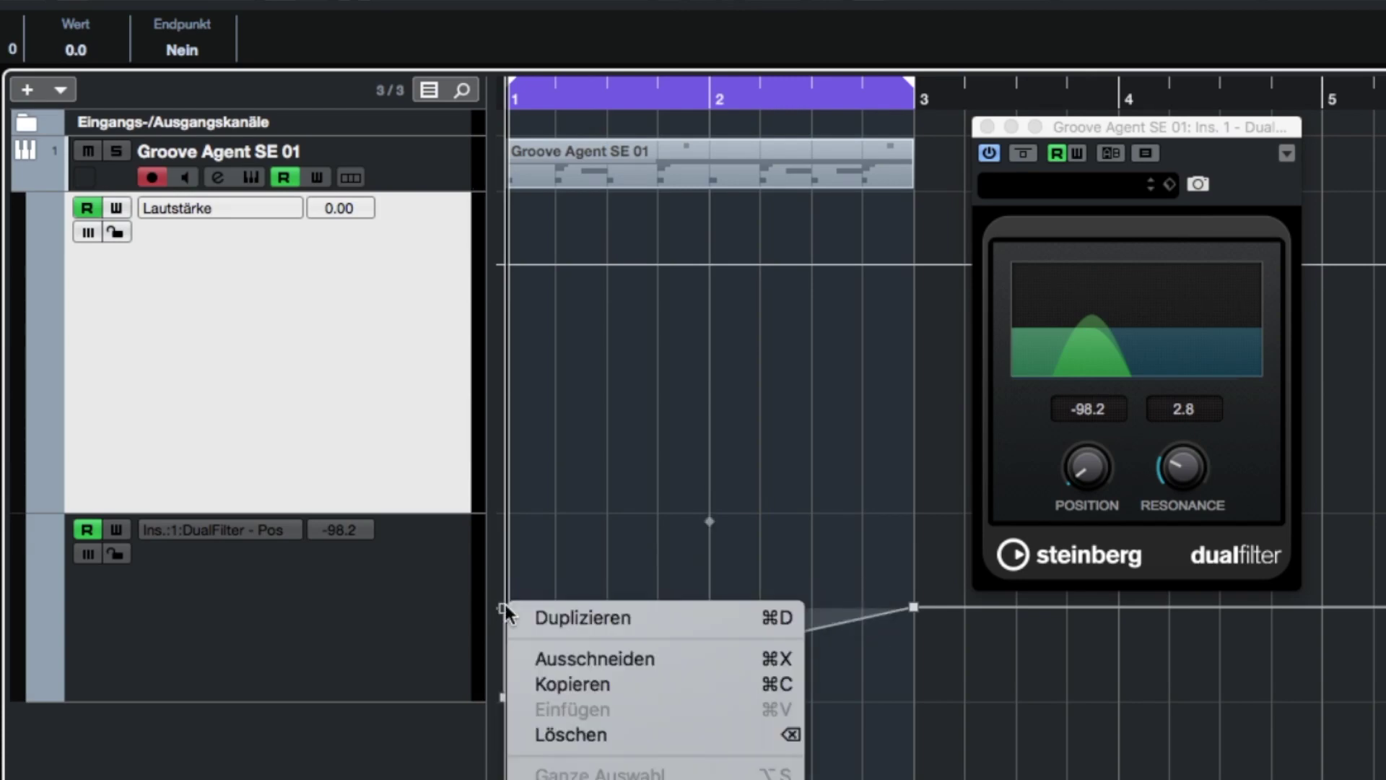
left_click(638, 730)
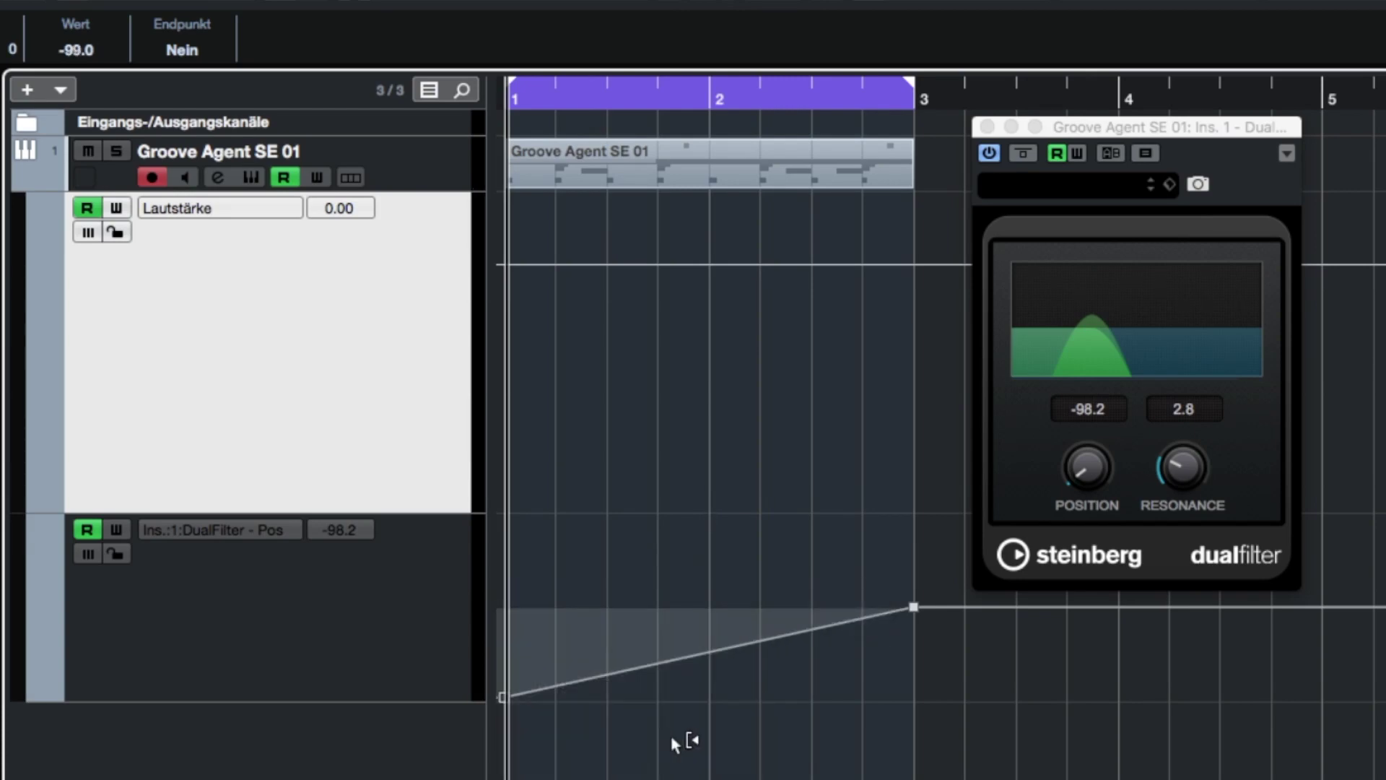
key("space")
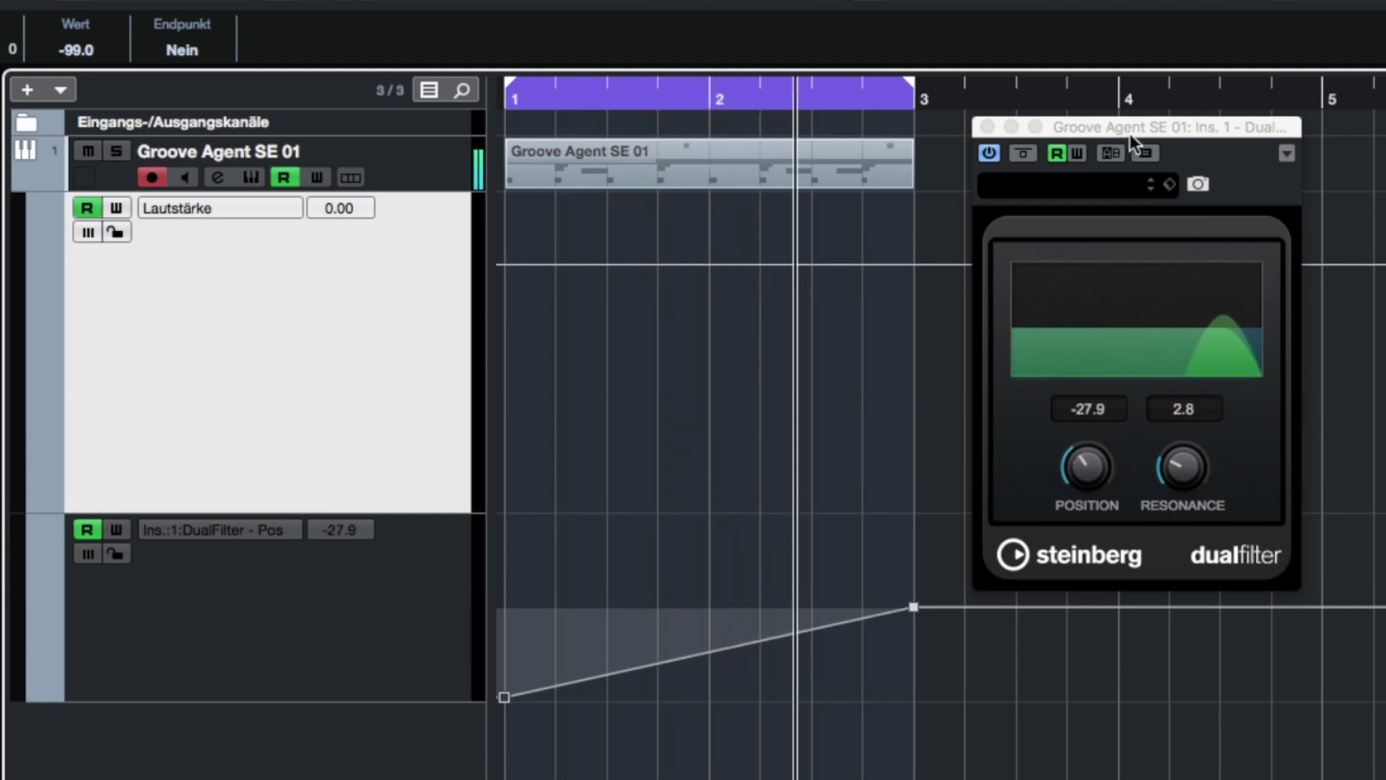
Move the DualFilter window clear of the curve and show the automation track for its Resonance parameter
left_click_drag(1137, 129, 1207, 86)
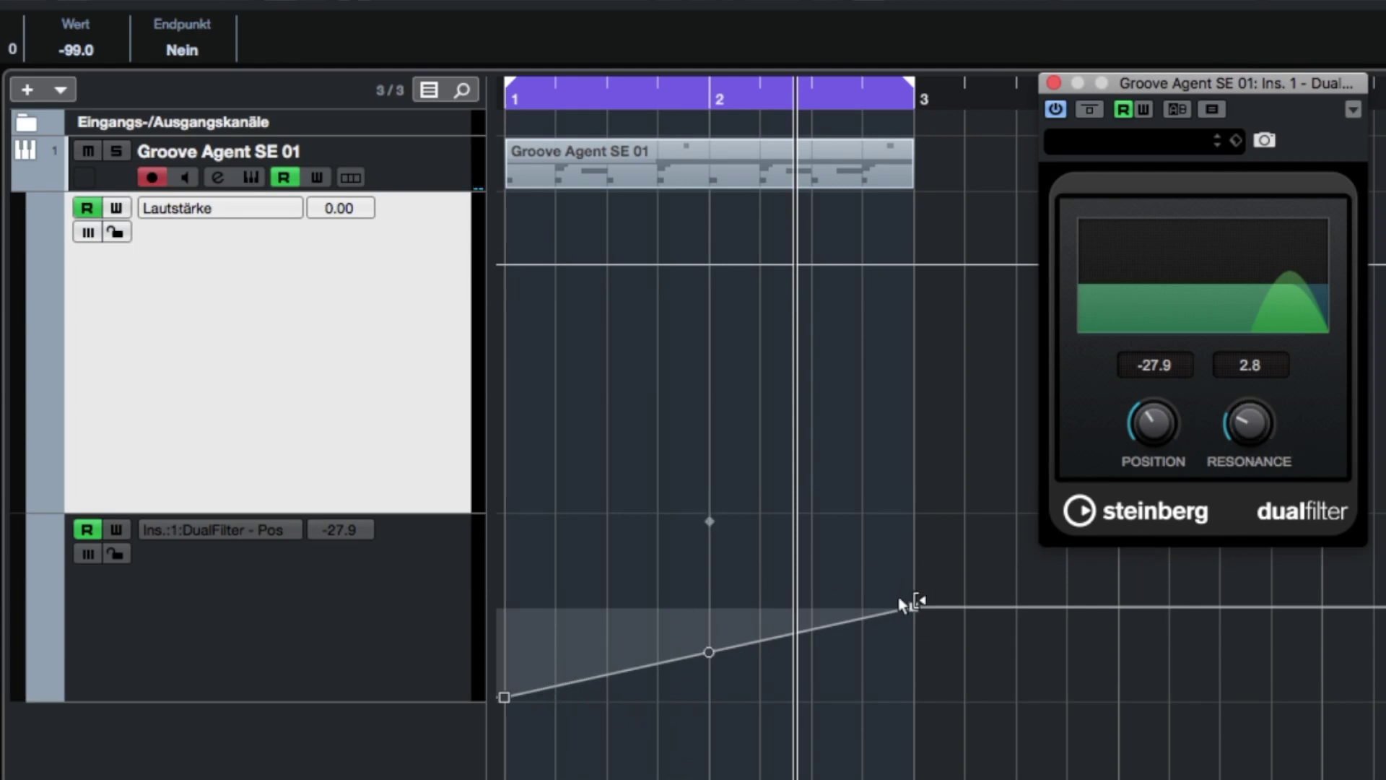
right_click(1249, 421)
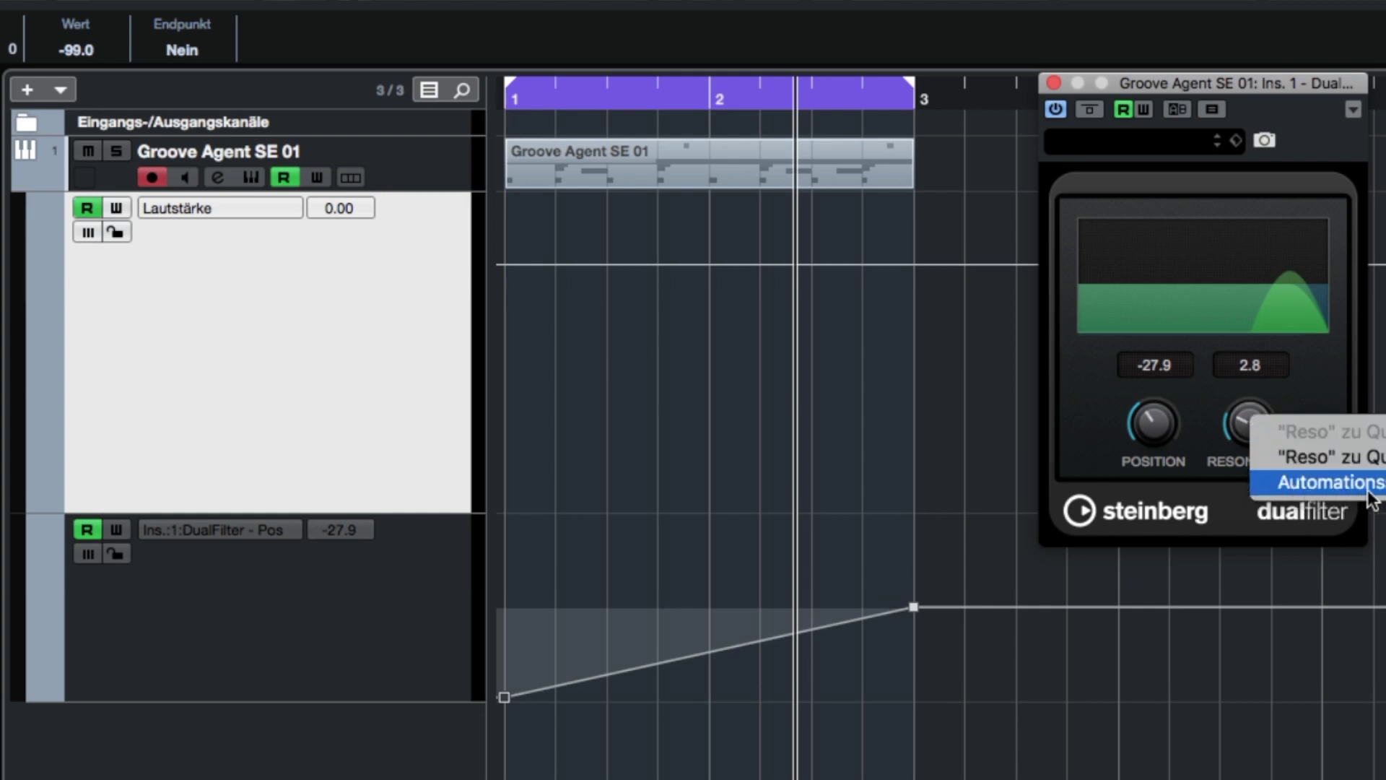
left_click(1330, 482)
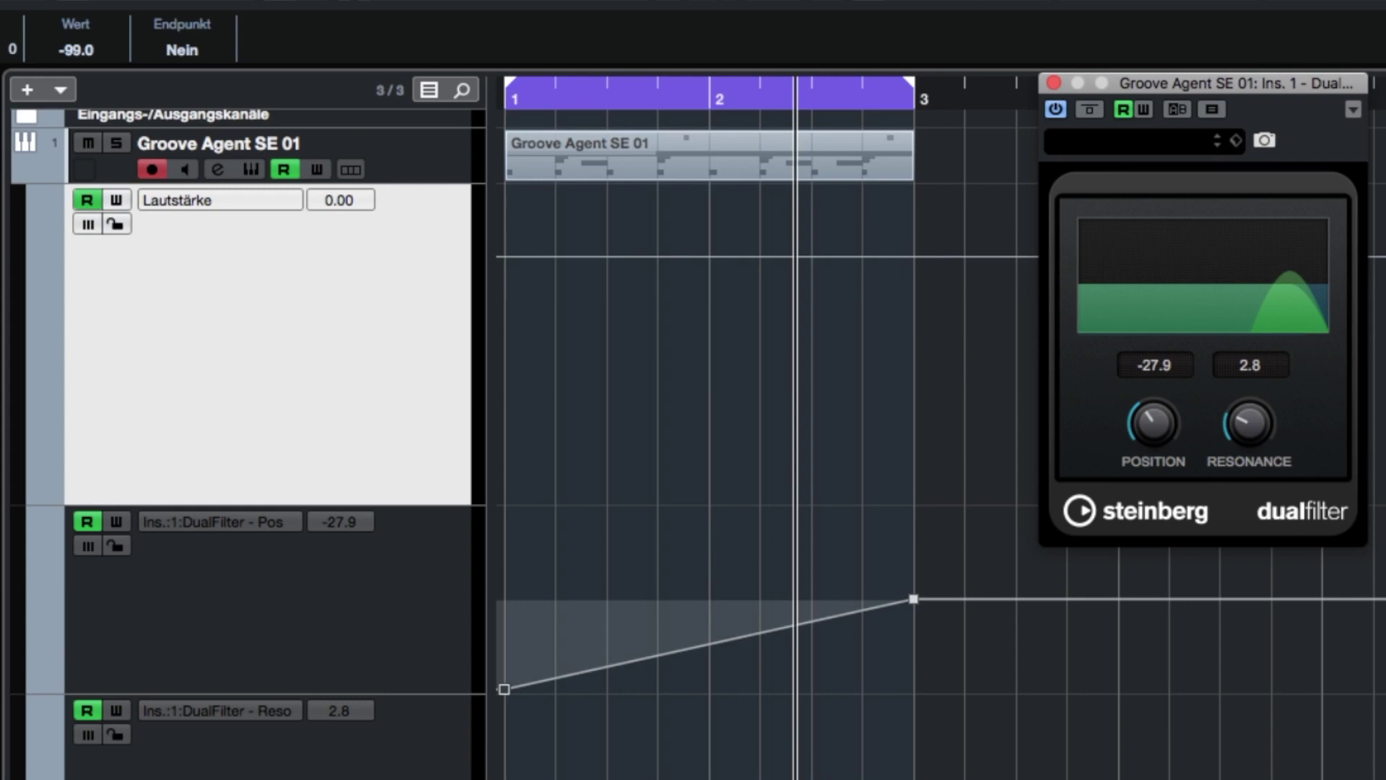
Shape the Resonance curve to peak at 8.5 on bar 2 between bars 1 and 3, play the cycle, and close the DualFilter window
left_click(506, 776)
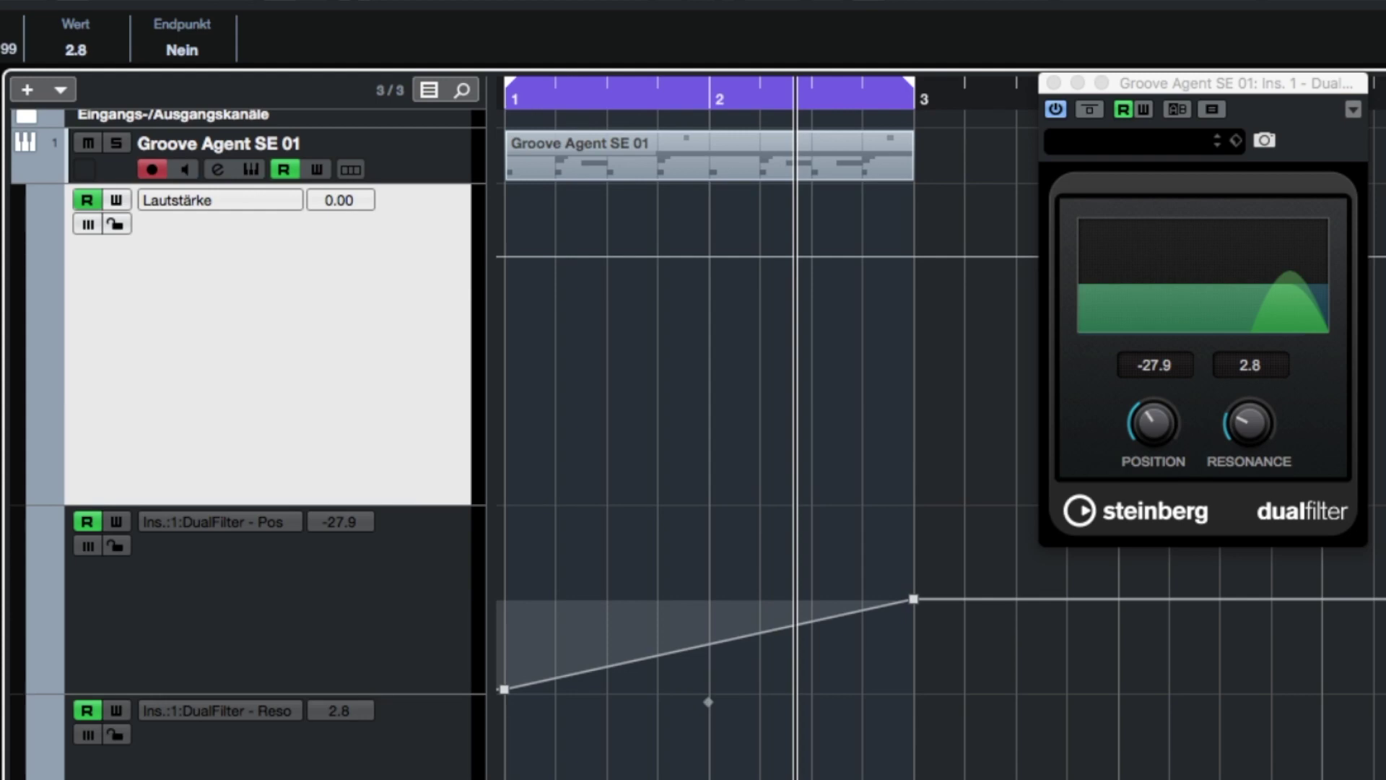
left_click_drag(711, 755, 708, 729)
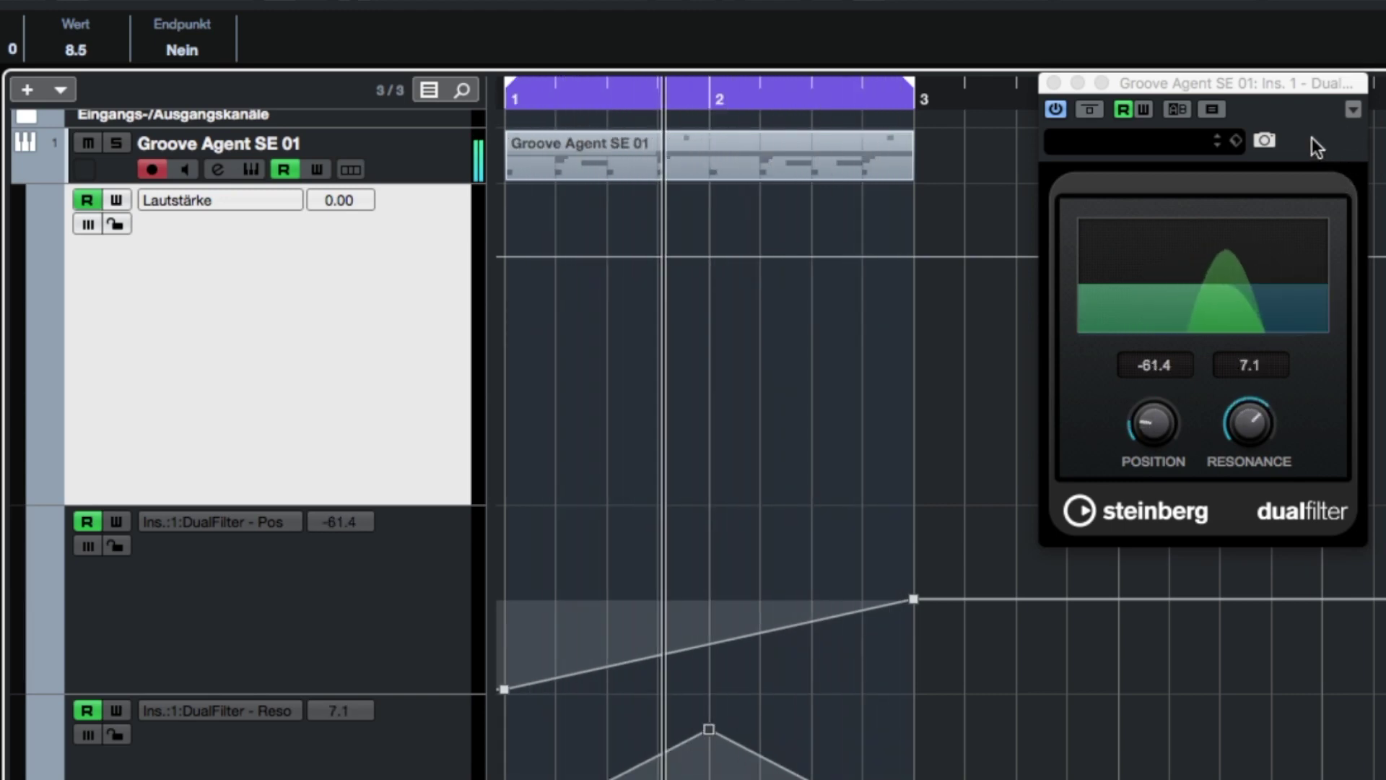
left_click(1053, 83)
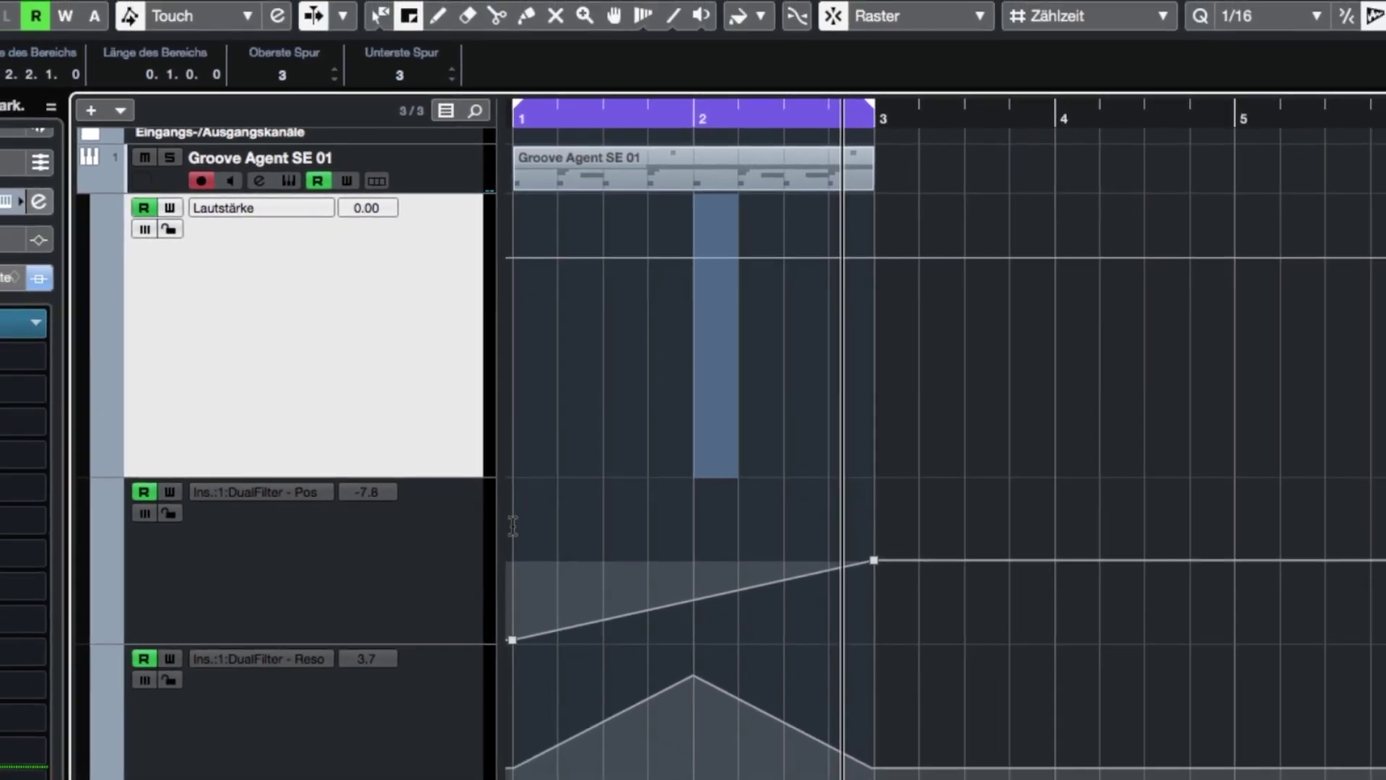
left_click_drag(513, 525, 777, 681)
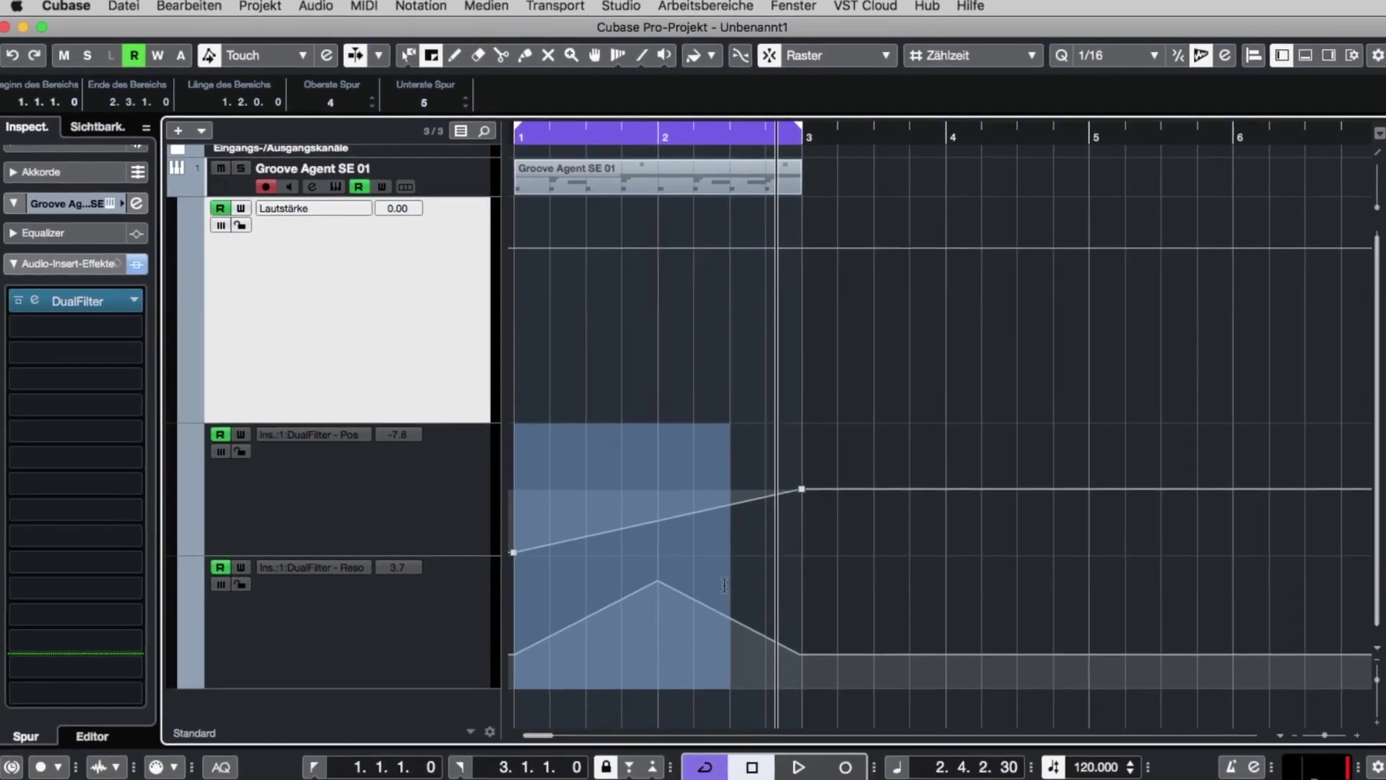
left_click(413, 61)
left_click(435, 61)
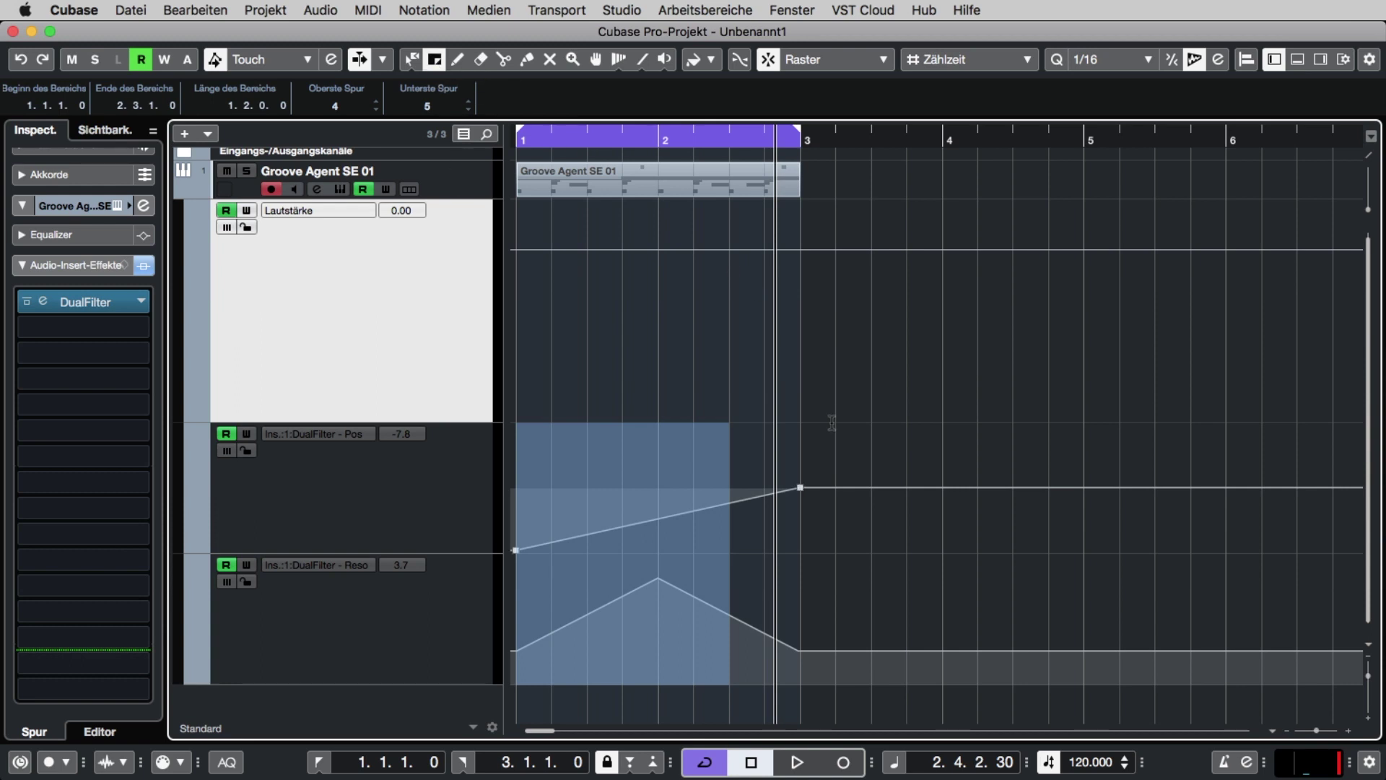
left_click(523, 458)
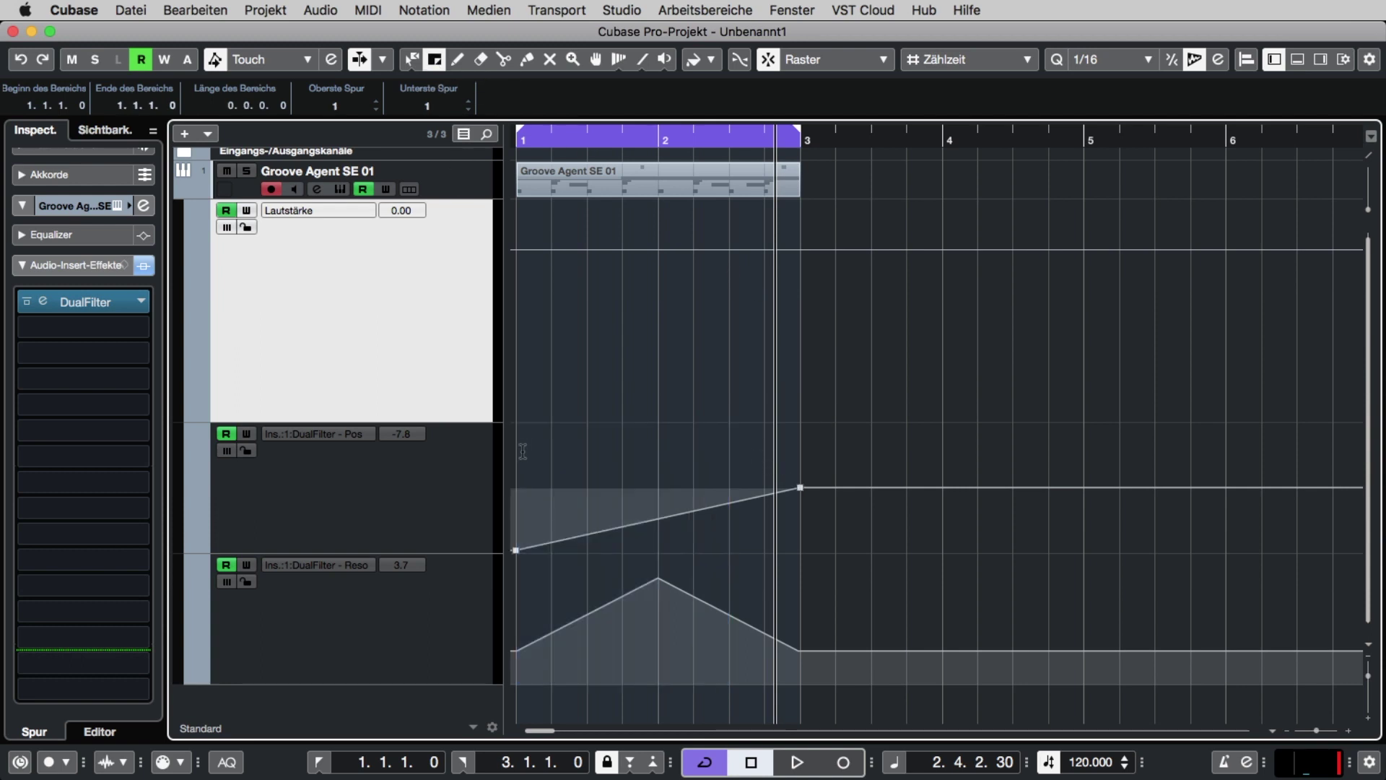
Select the range from bar 1 to bar 3 across the Position and Resonance automation tracks and duplicate it twice, up to bar 7
left_click_drag(527, 454, 793, 587)
left_click(526, 458)
key("super+d")
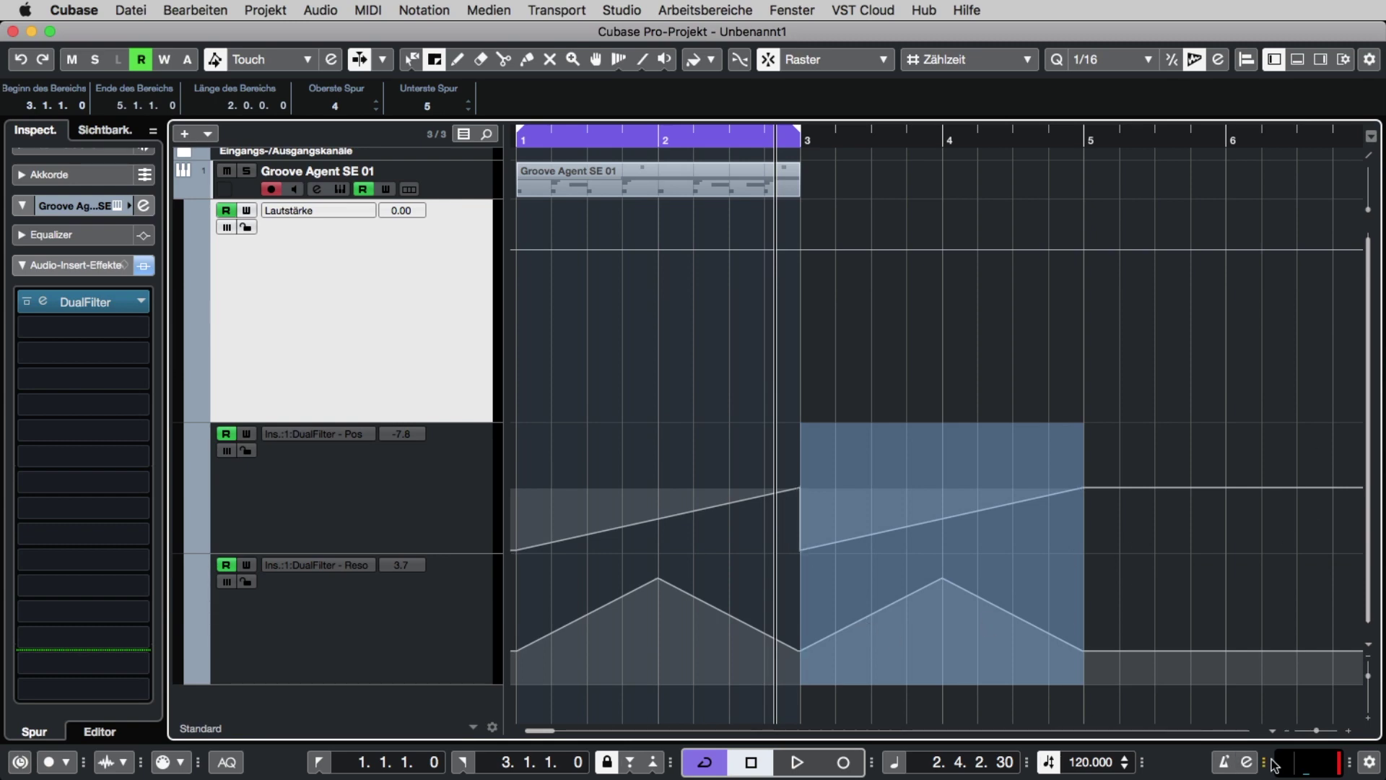
left_click_drag(1315, 732, 1311, 731)
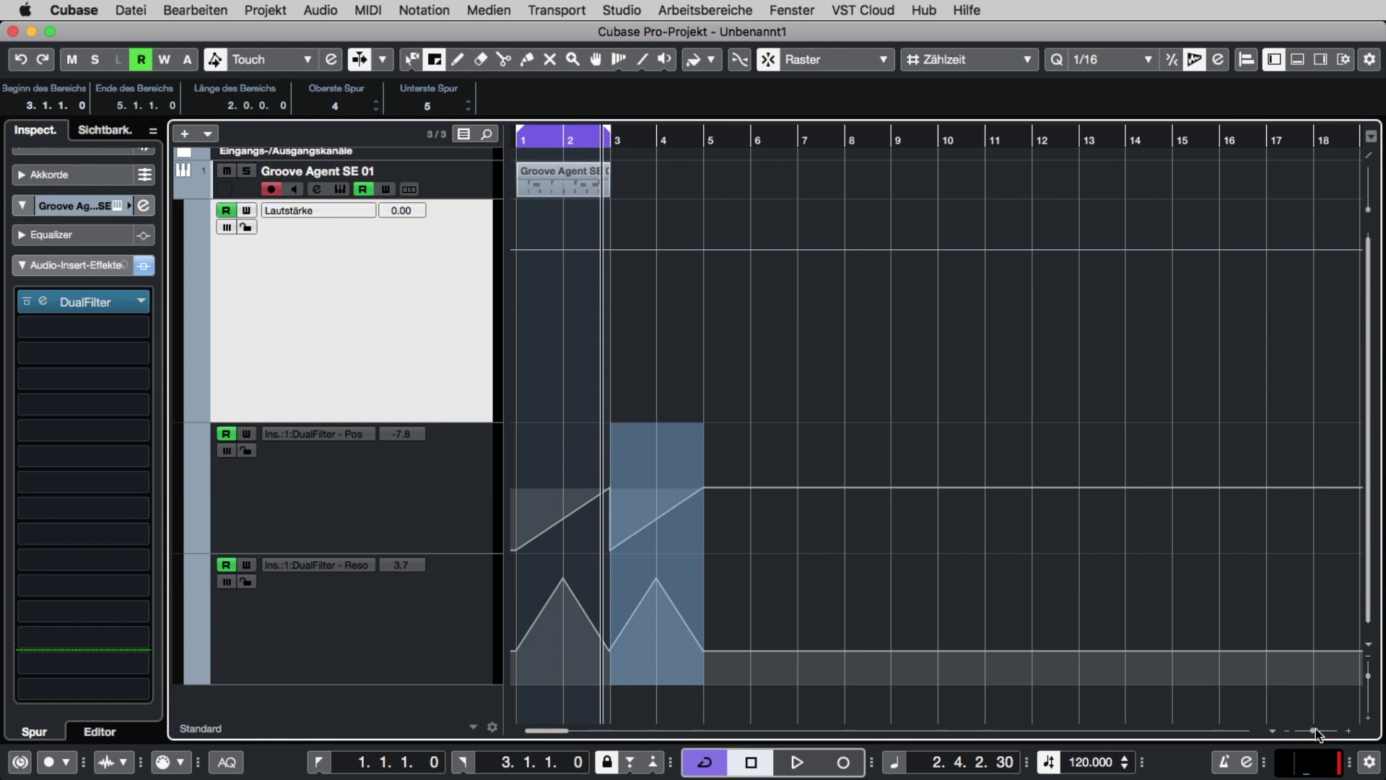
key("super+d")
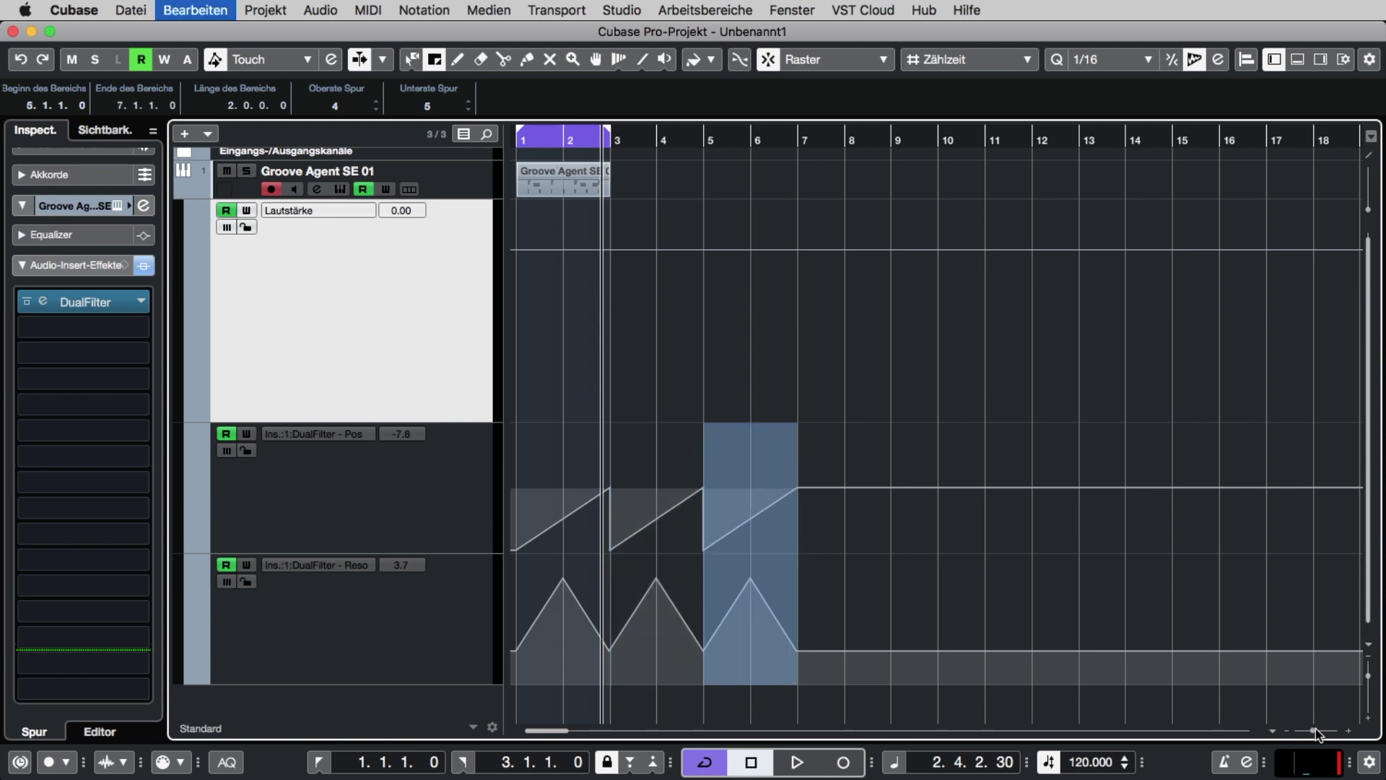
Duplicate the selected Position and Resonance automation range four more times, up to bar 15
key("super+d")
key("super+d")
key("super+d")
key("super+d")
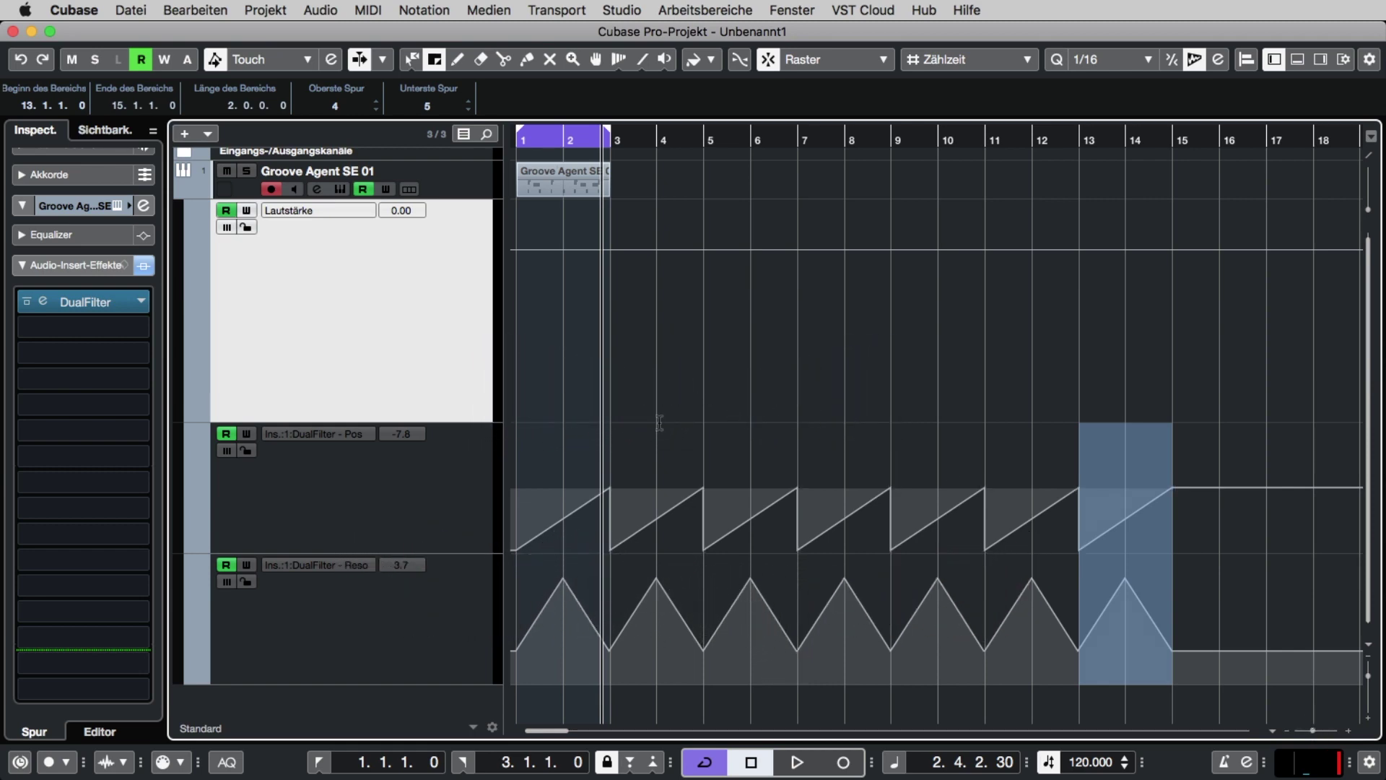
Select only the Position automation from bar 1 to bar 15 and duplicate it four times, up to bar 71
left_click(517, 452, "shift")
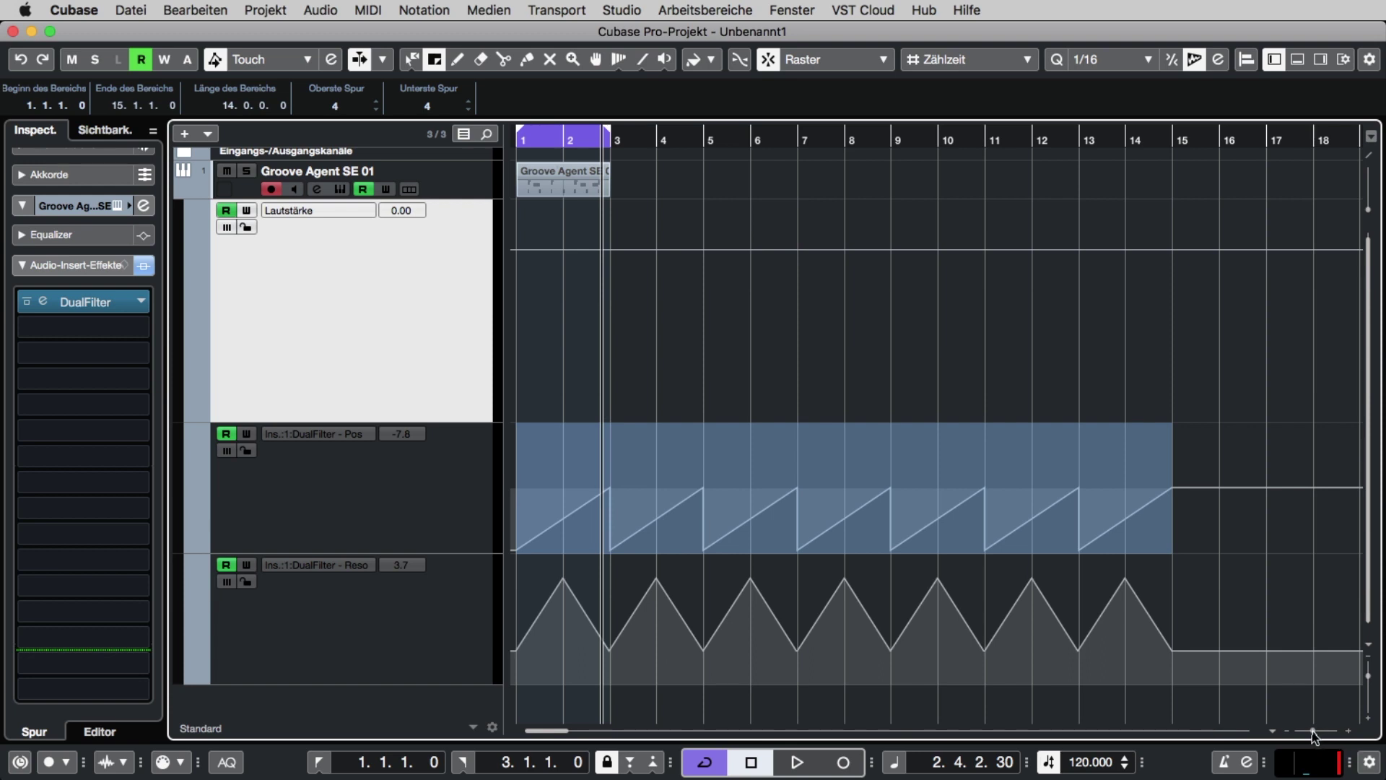
left_click_drag(1313, 734, 1305, 736)
key("super+d")
key("super+d")
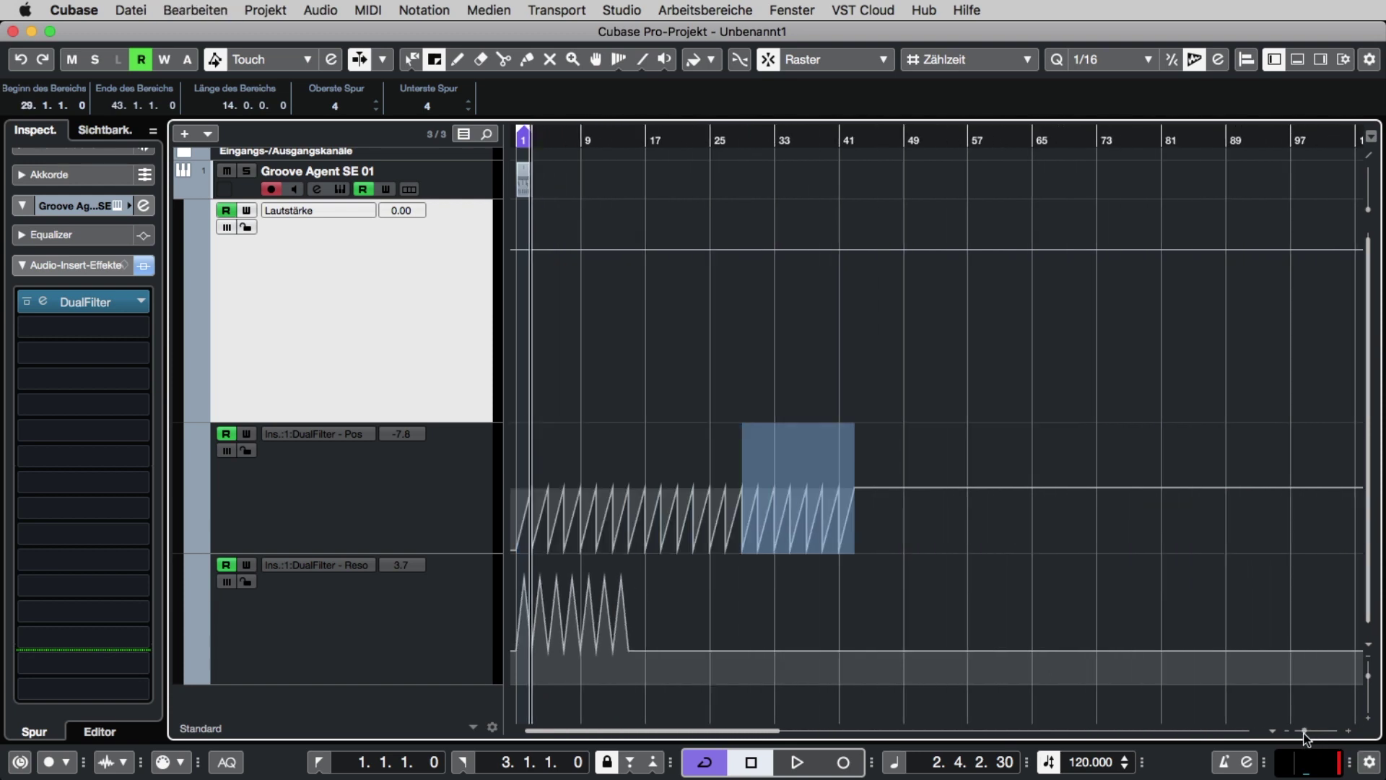
key("super+d")
key("super+d")
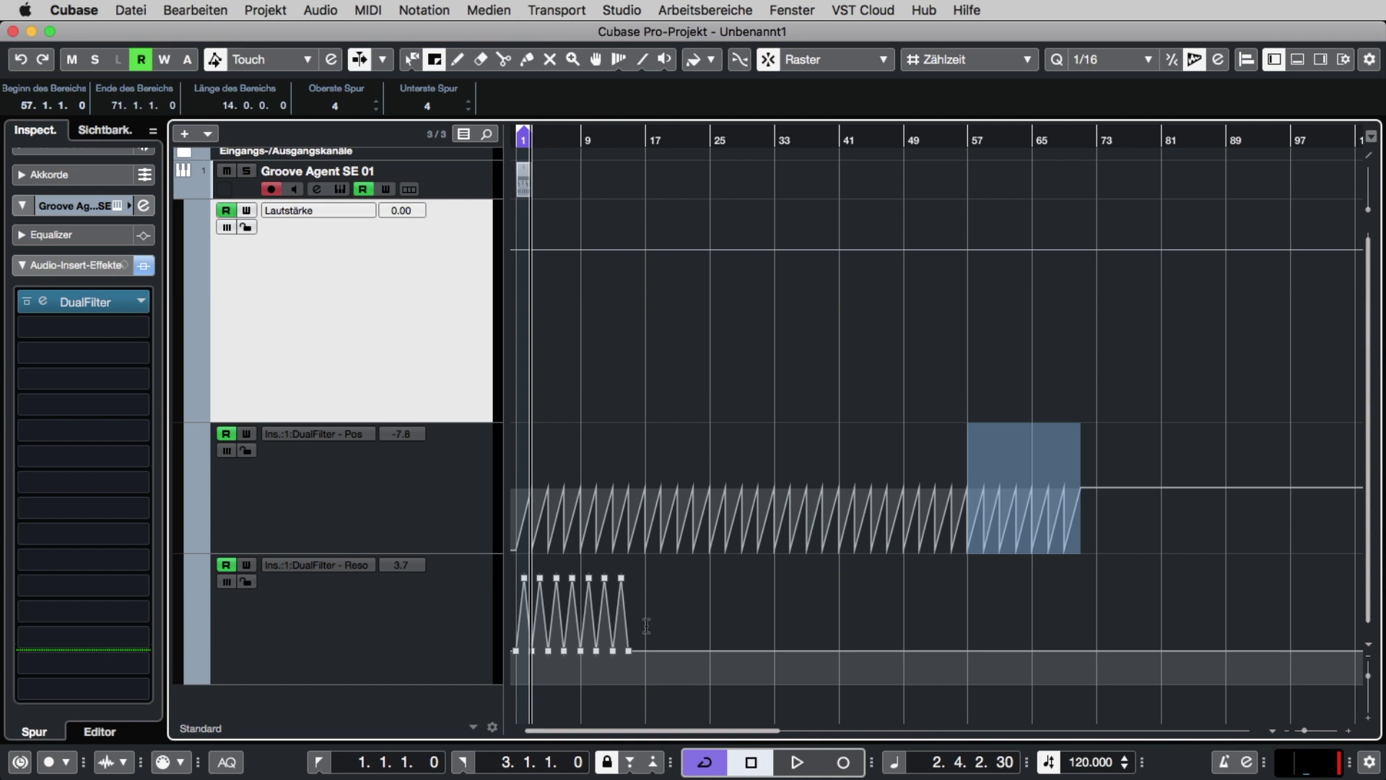
Copy the Resonance automation from bar 1 to about bar 17 and paste it on the same track at about bar 33
left_click_drag(646, 625, 516, 601)
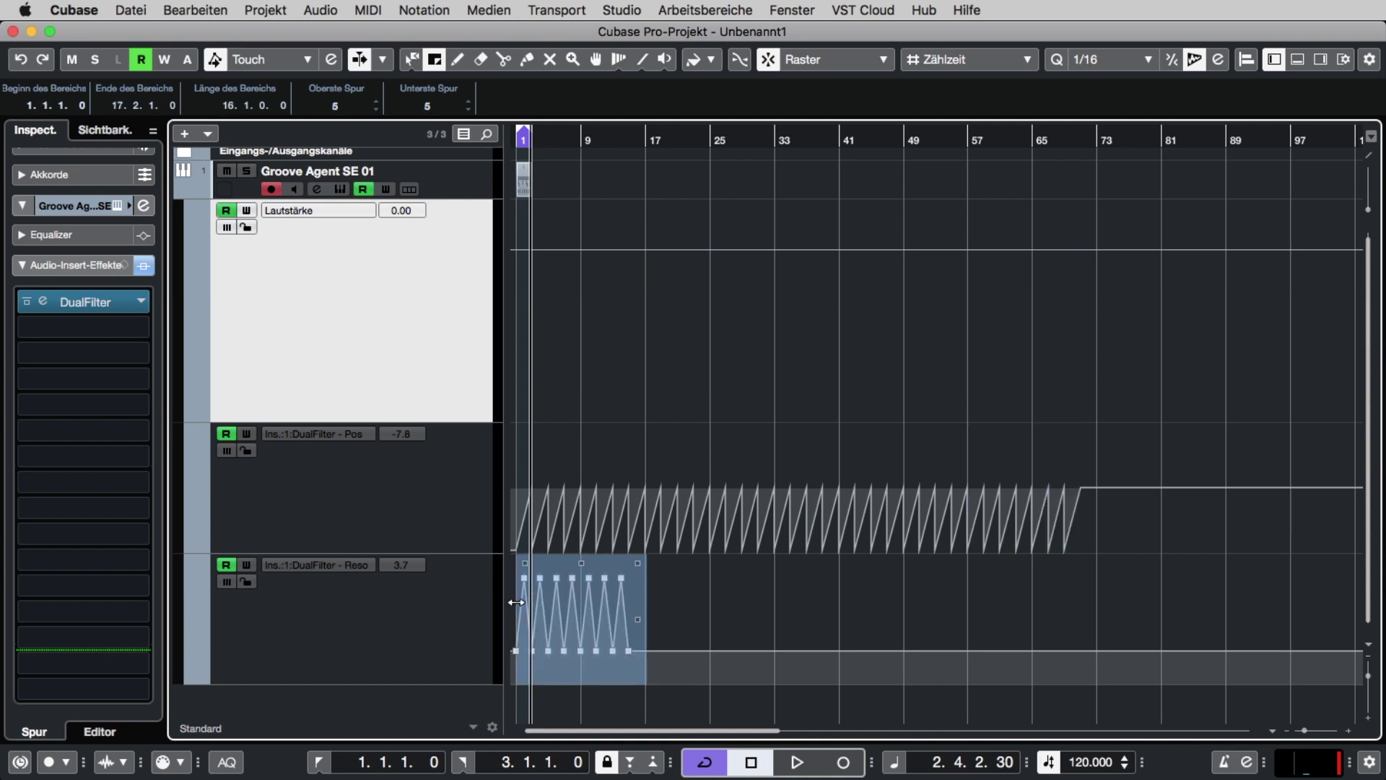
key("super+c")
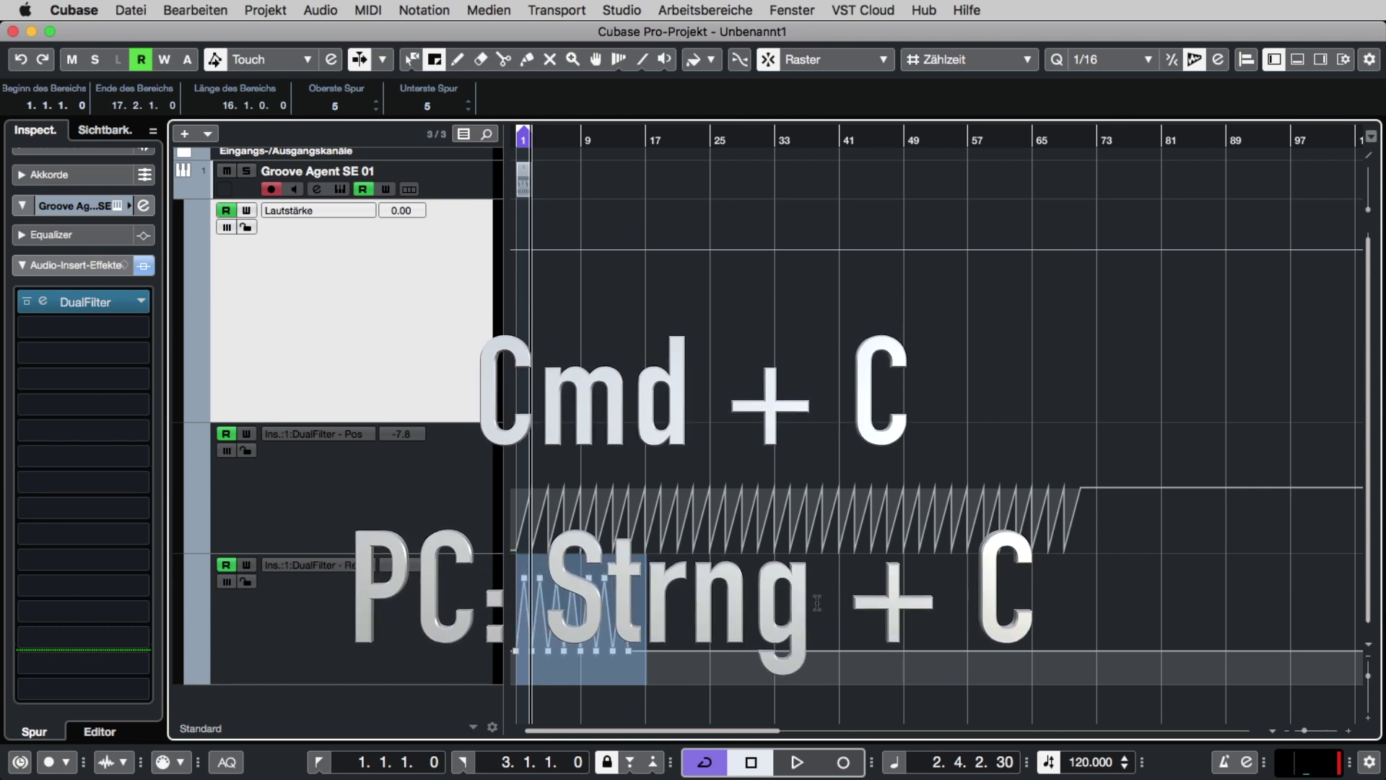
left_click(775, 596)
left_click(773, 590)
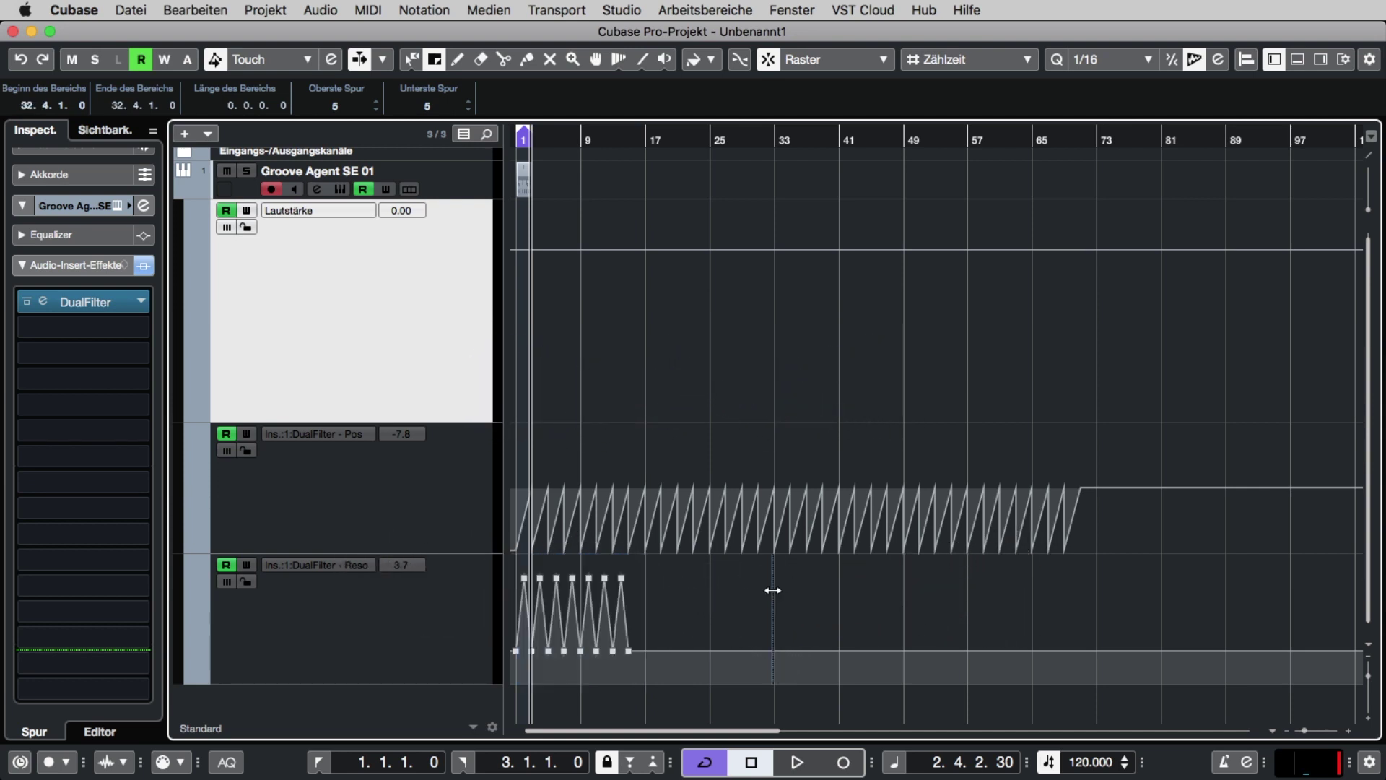
left_click_drag(775, 589, 776, 593)
key("super+v")
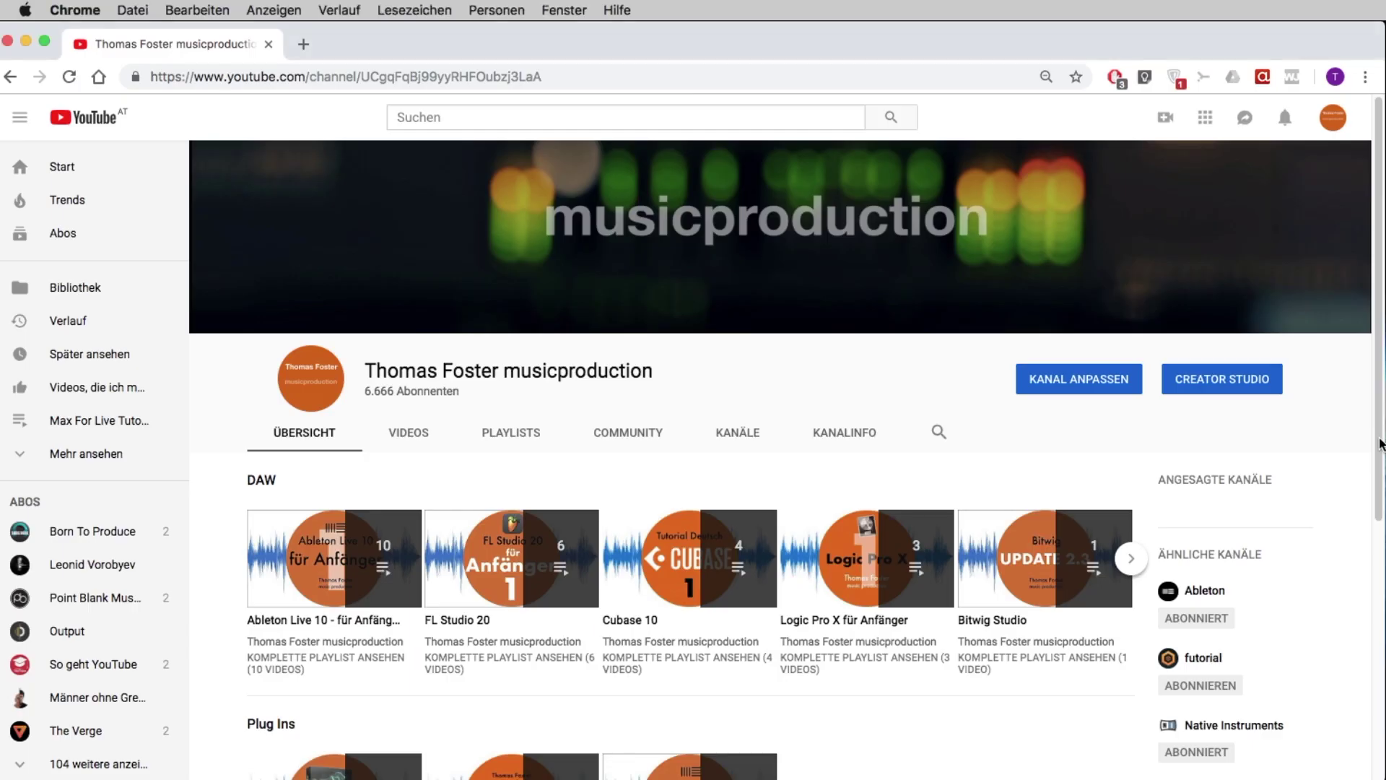
In Chrome, browse the YouTube channel's playlists down to Meine Musik and open the "NYX - an electronic instrum..." playlist
scroll(1380, 449, "down", 5)
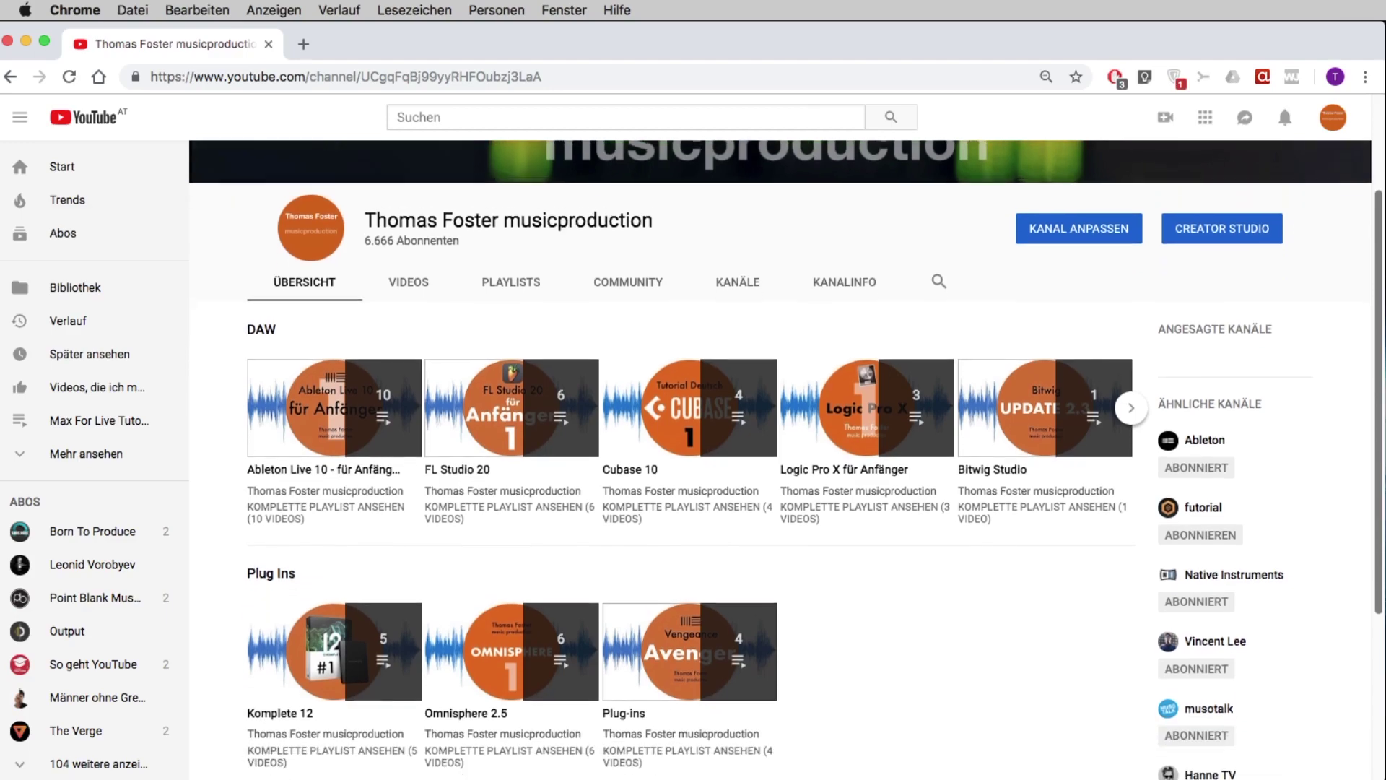
scroll(780, 462, "down", 4)
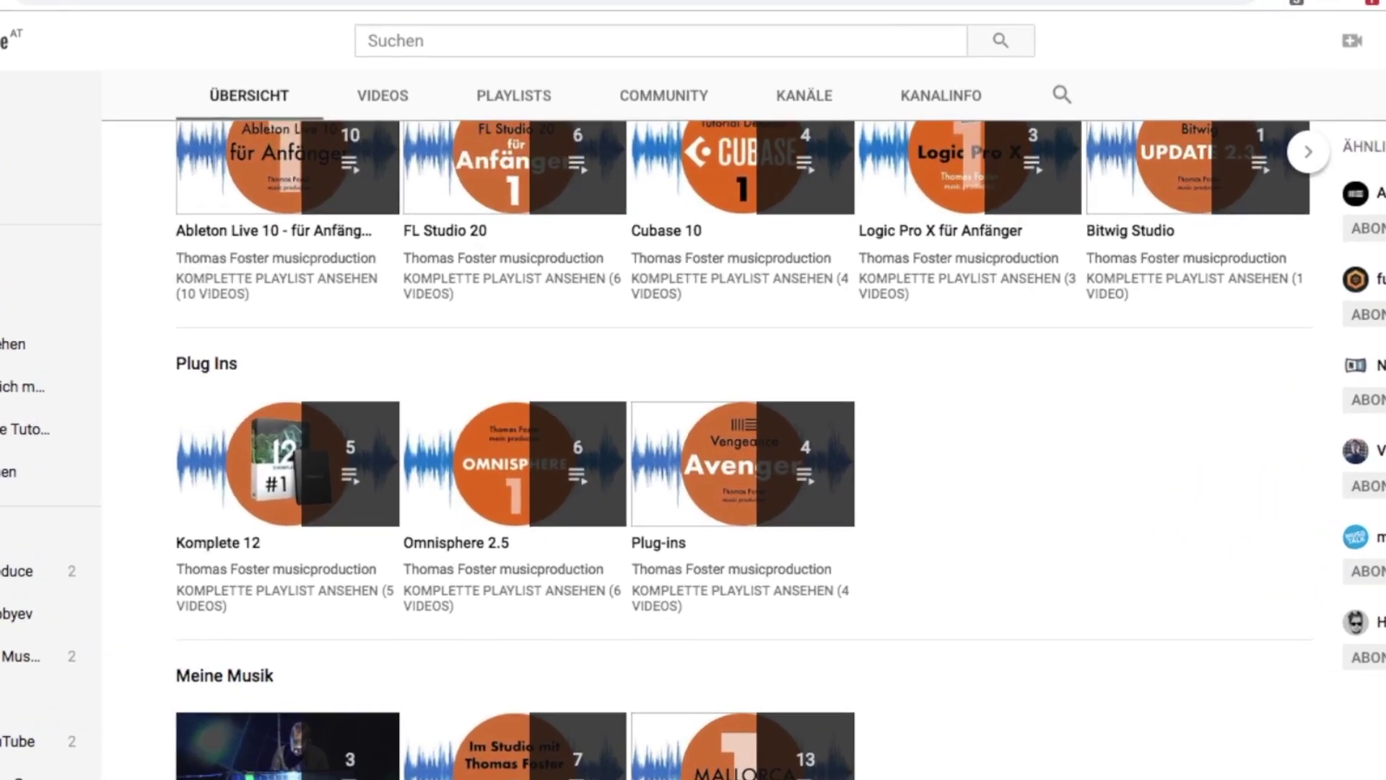
scroll(780, 462, "down", 1)
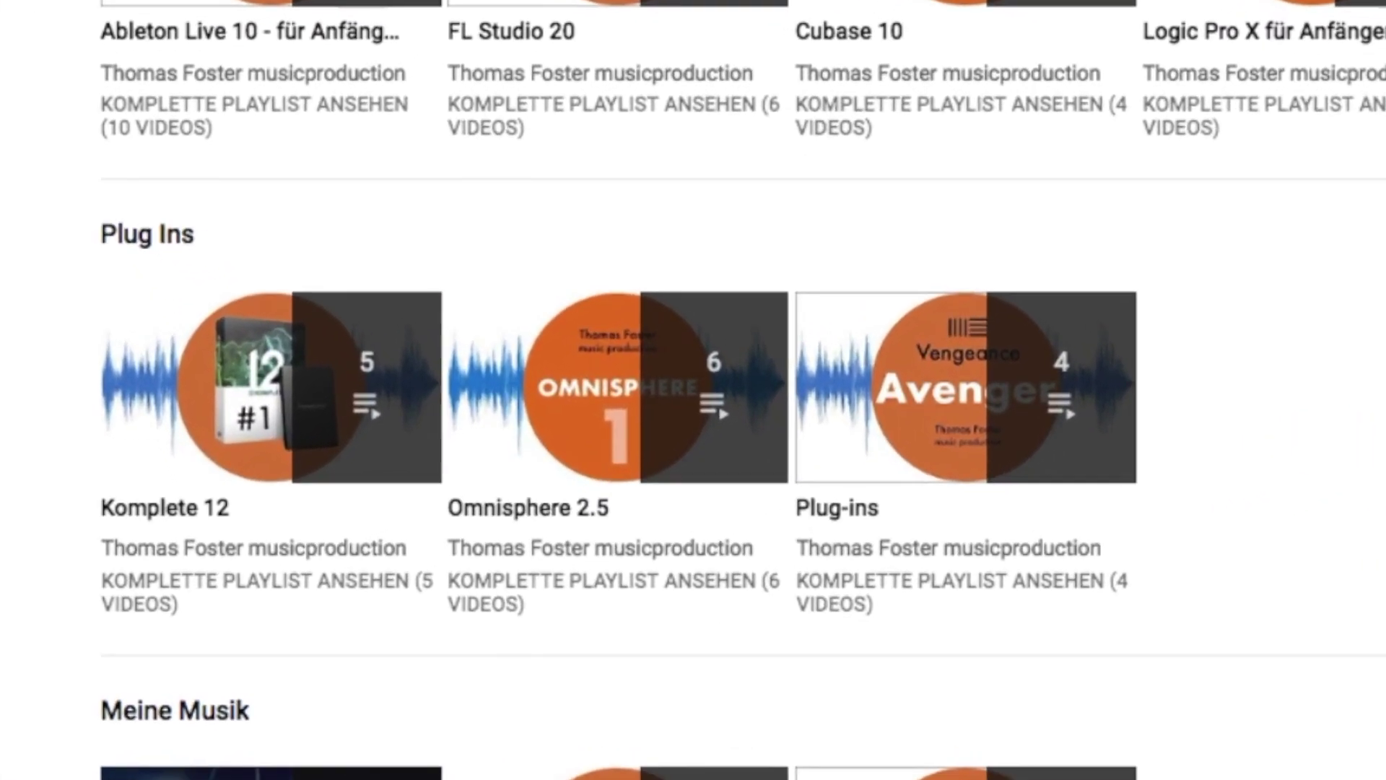
scroll(693, 390, "down", 4)
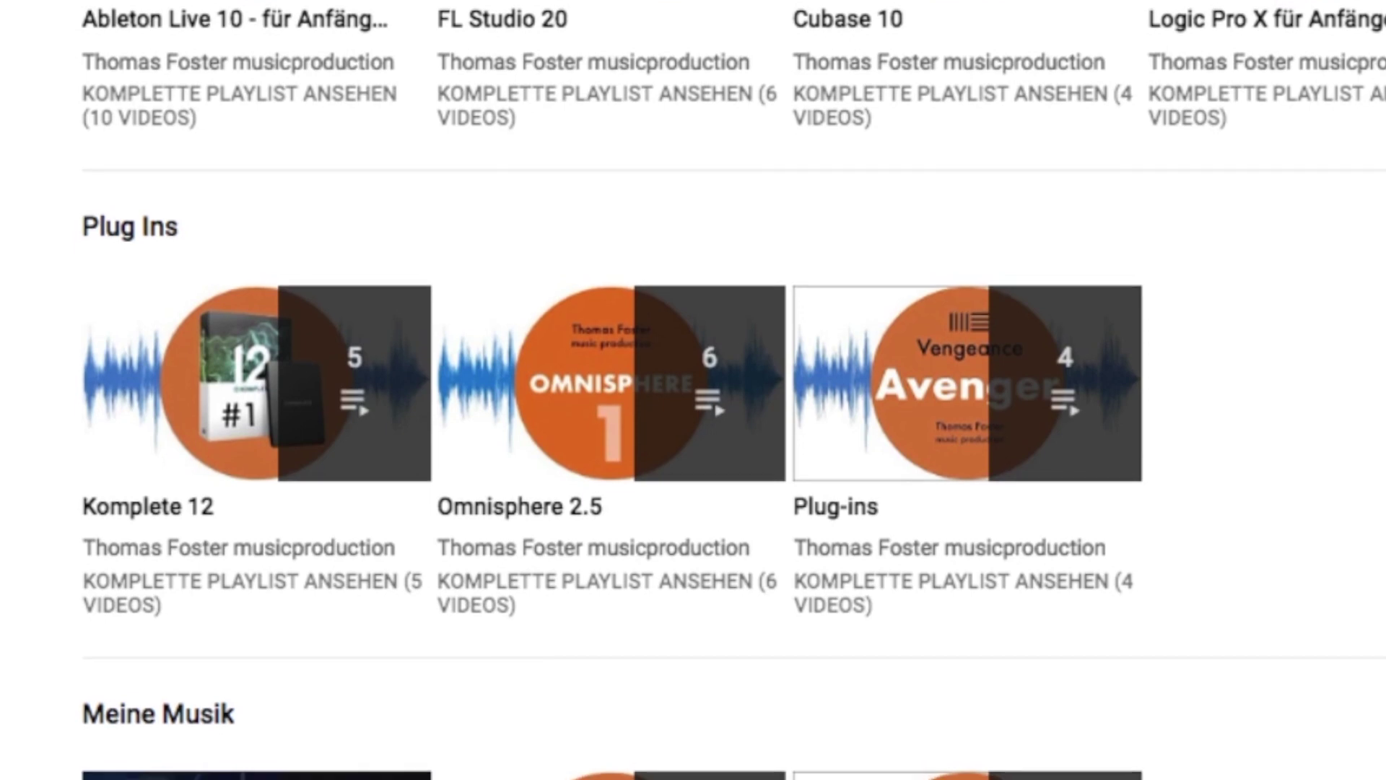
scroll(693, 390, "down", 2)
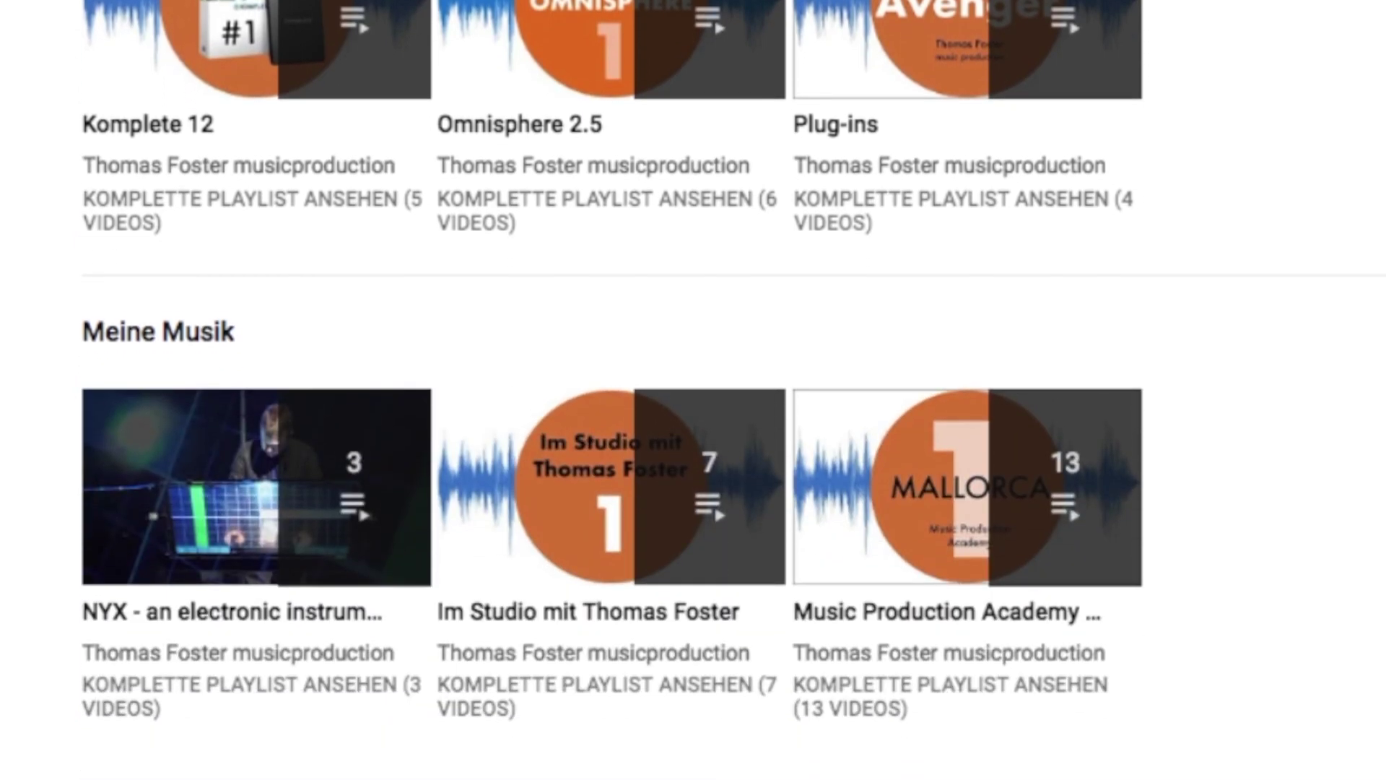
left_click(244, 449)
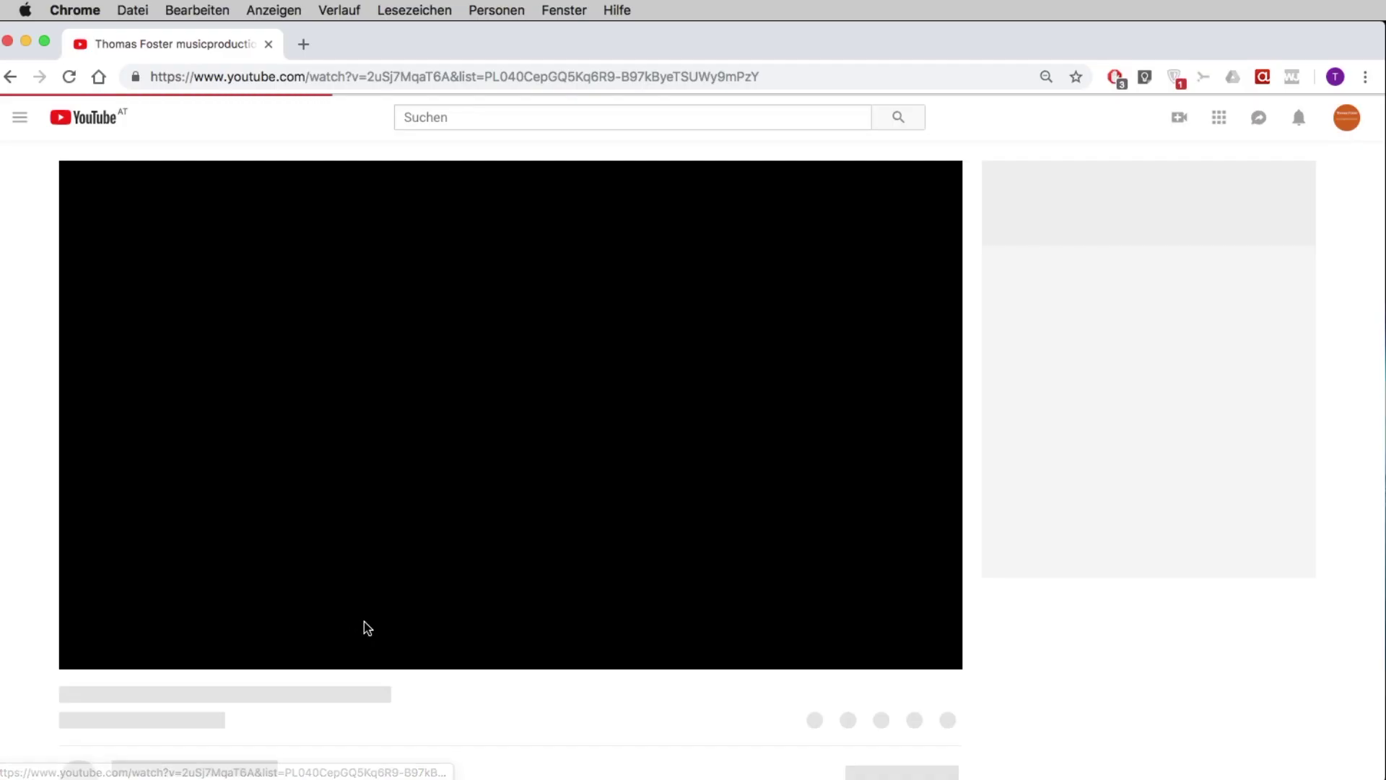